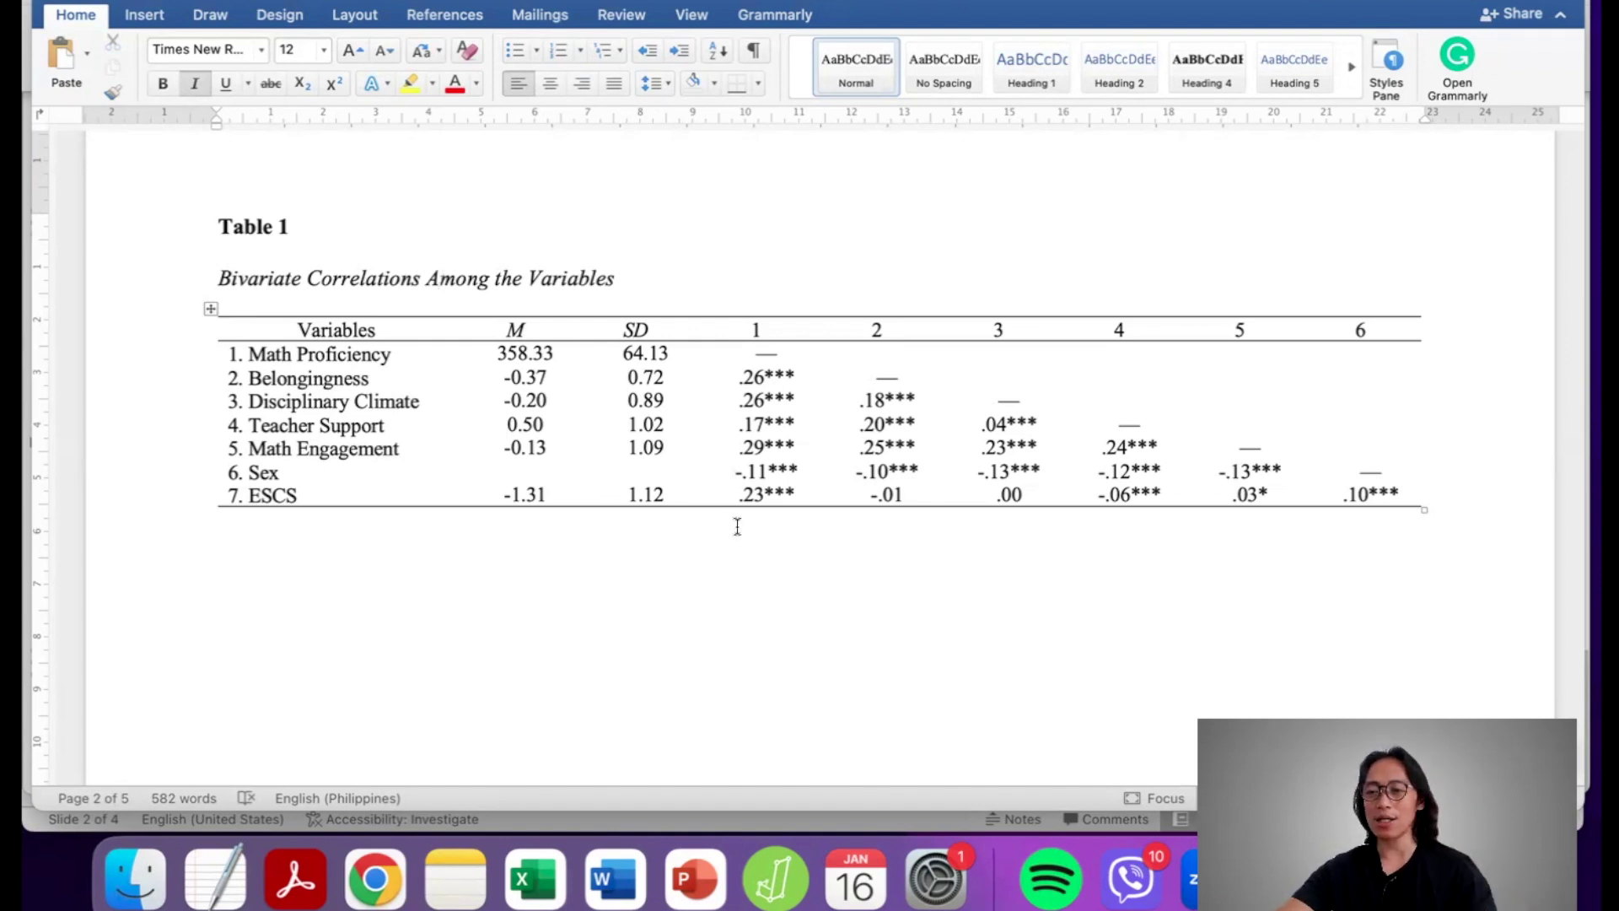
Step: Mark Table 1's M and SD columns and correlation columns 1–6, then clear the marks
scroll(737, 525, down, 1)
scroll(737, 525, down, 20)
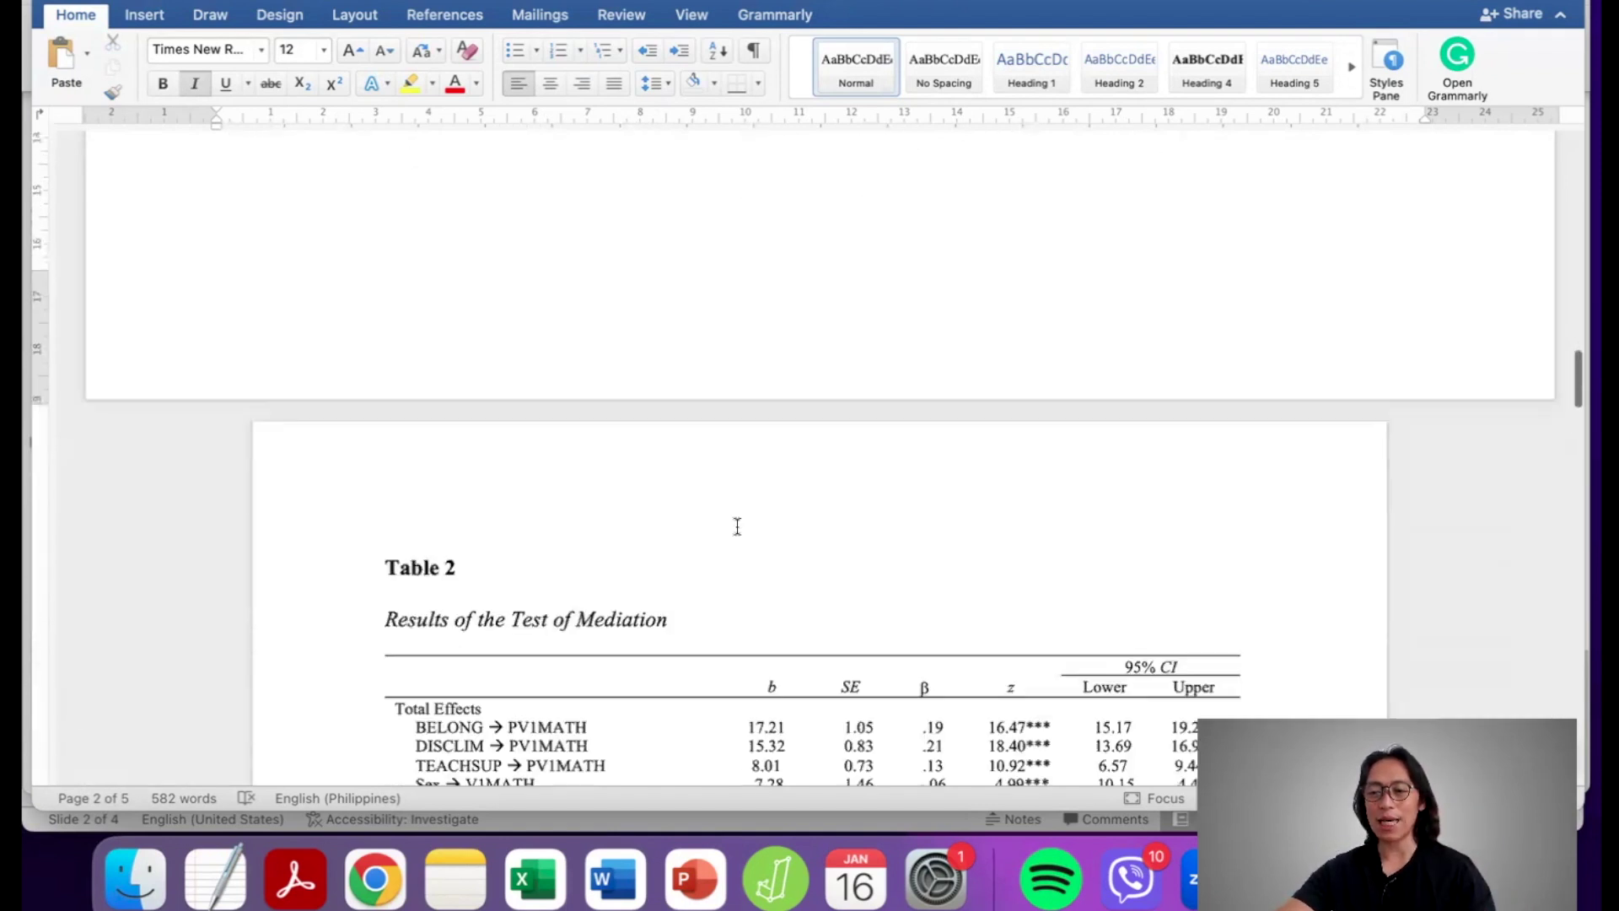
scroll(737, 527, up, 4)
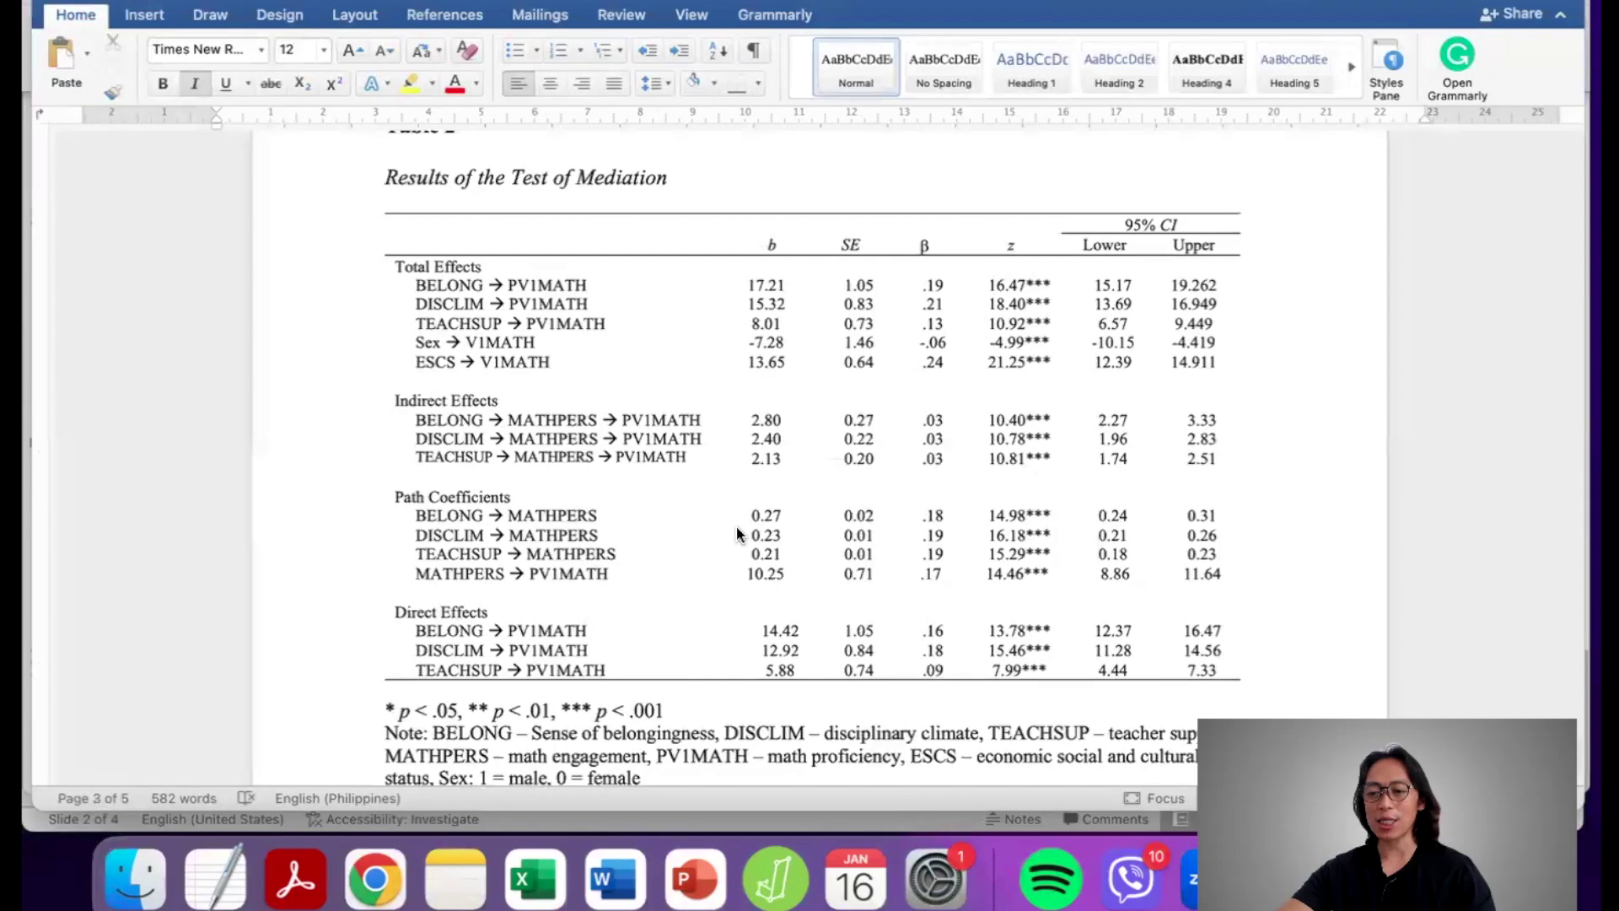
scroll(737, 528, up, 15)
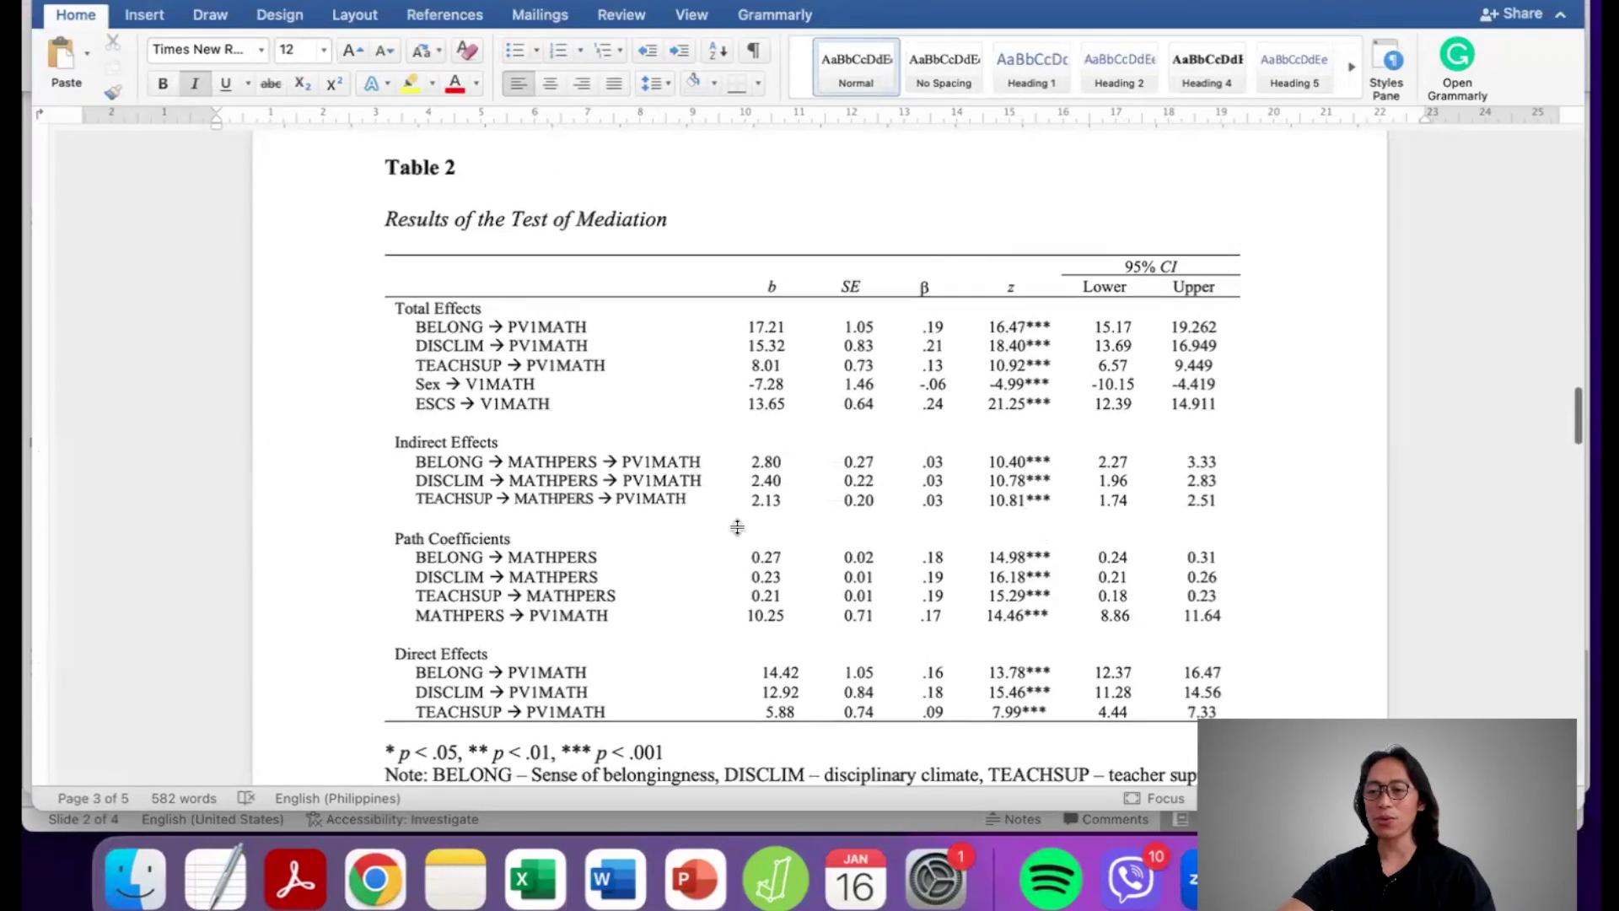
scroll(744, 540, up, 20)
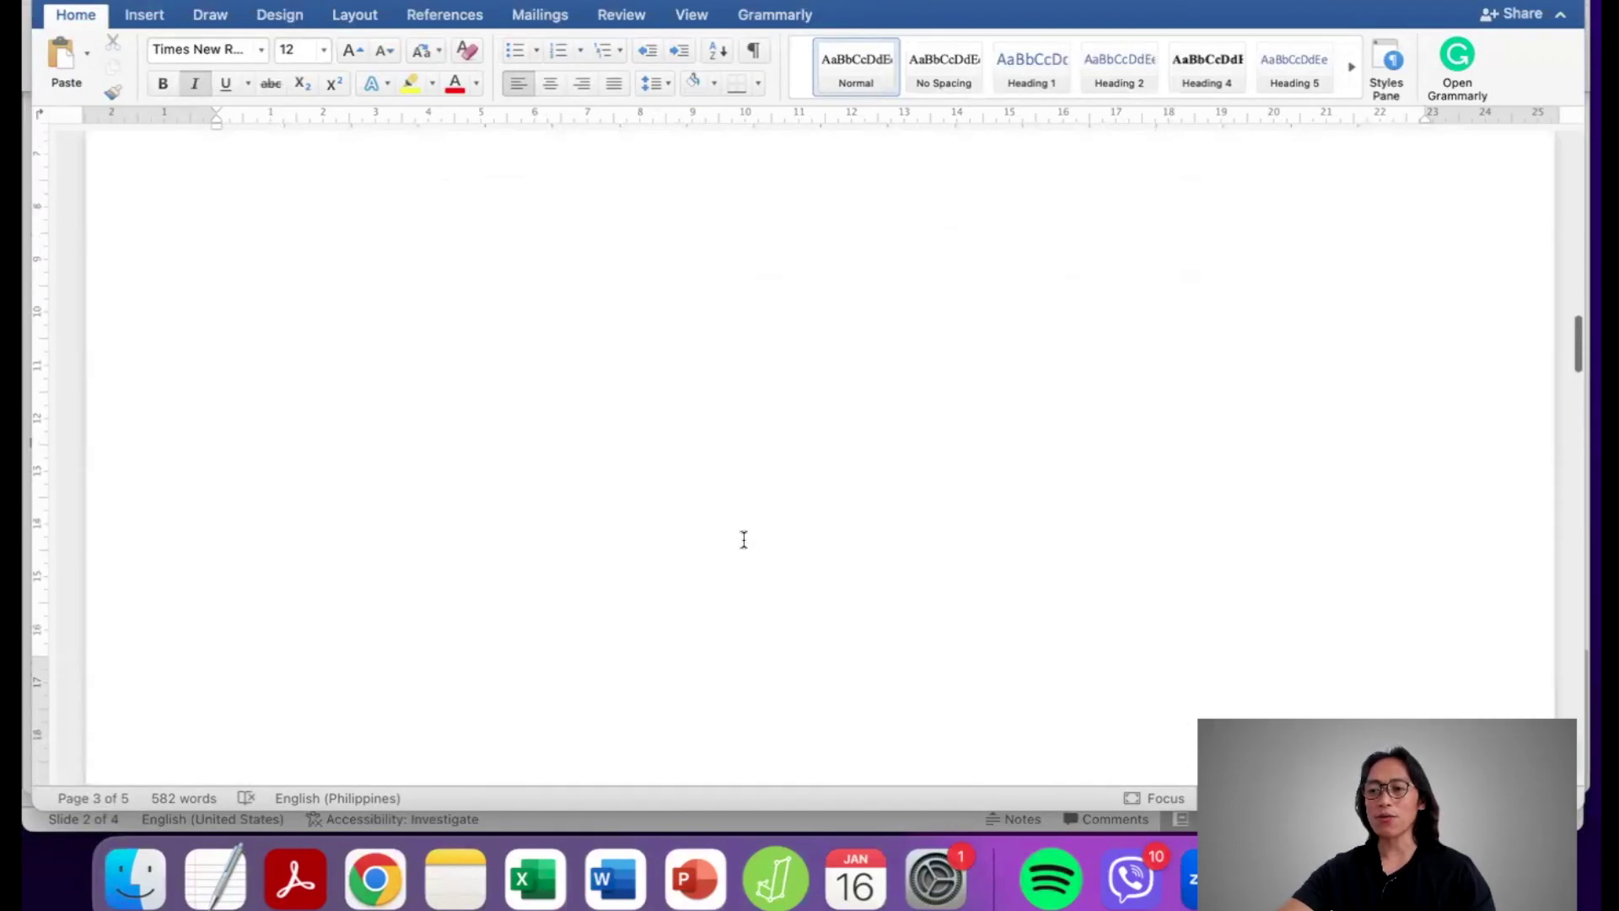
scroll(744, 544, up, 5)
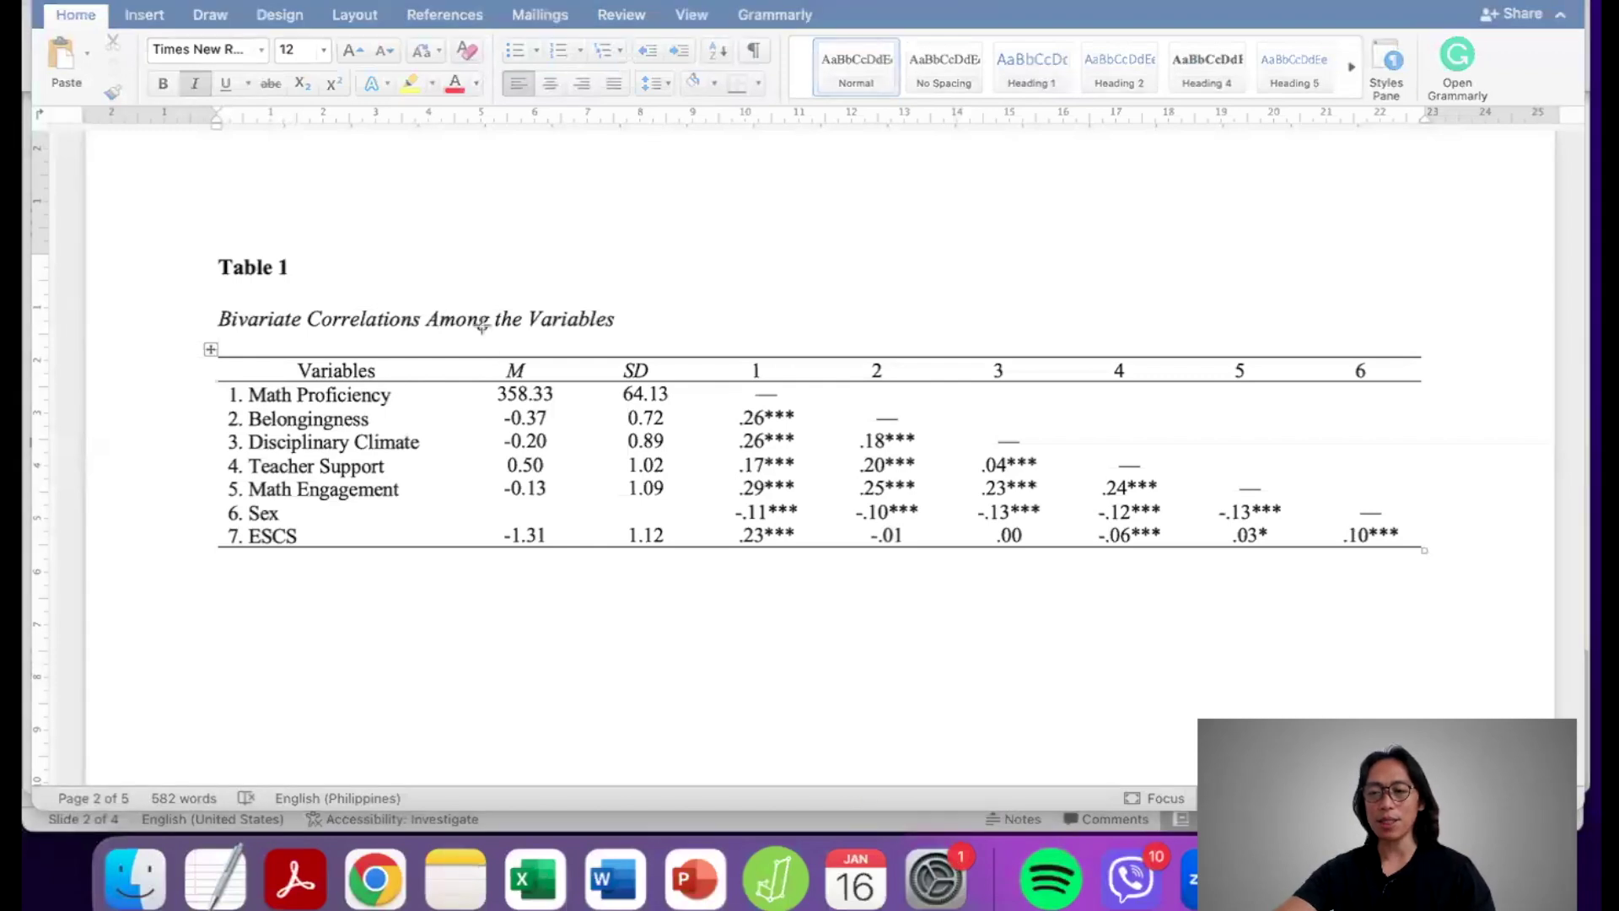
drag(482, 327, 693, 561)
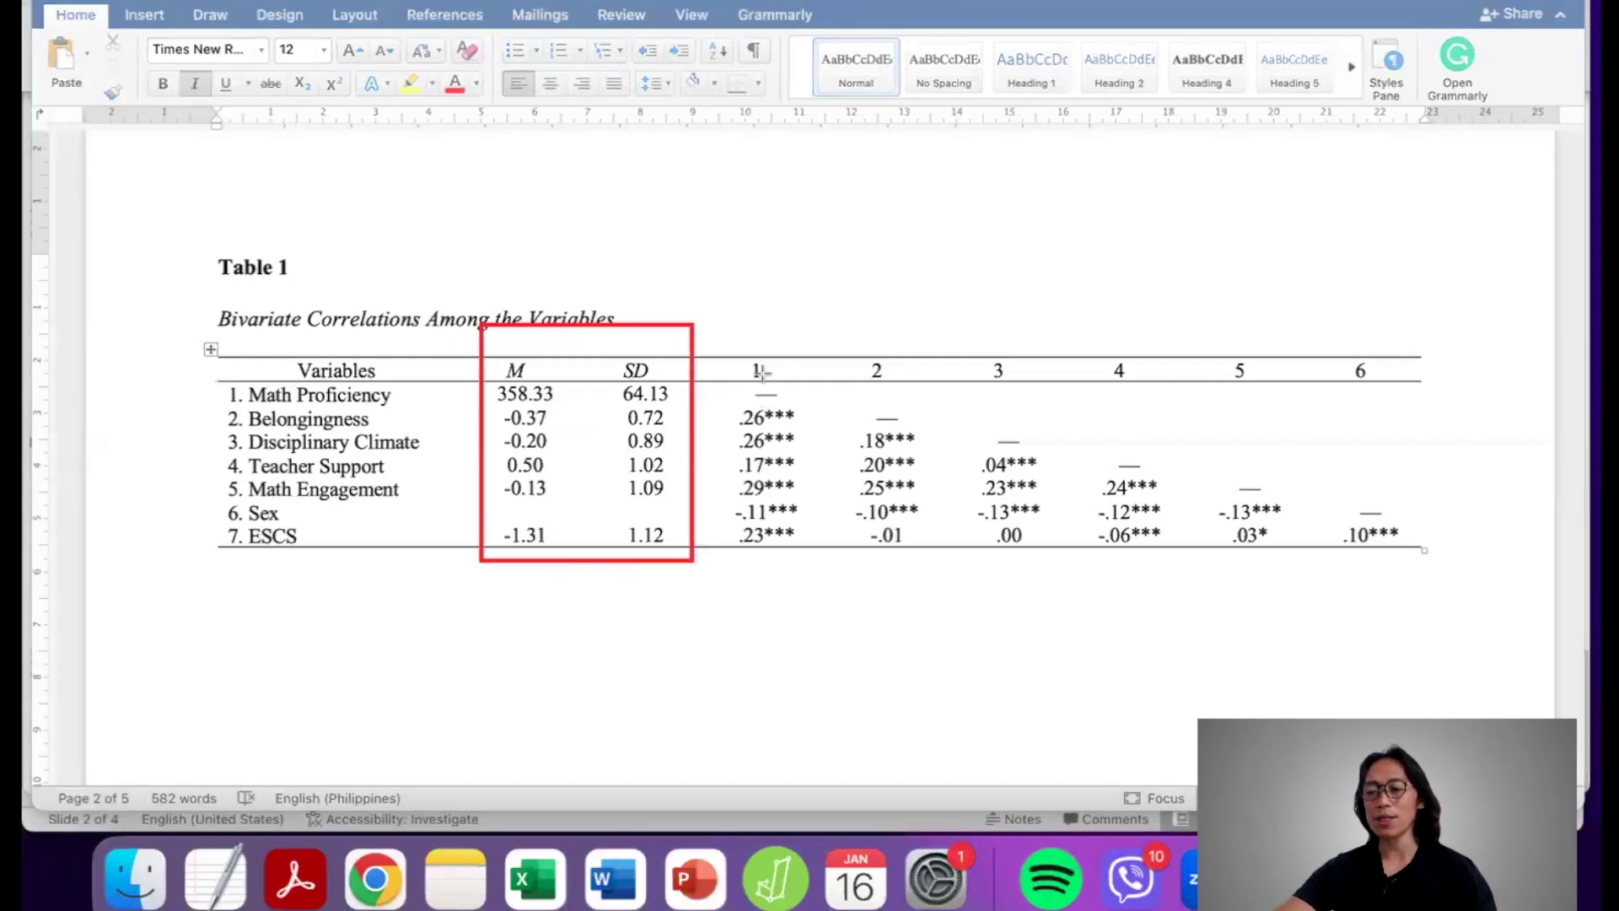
drag(723, 354, 927, 523)
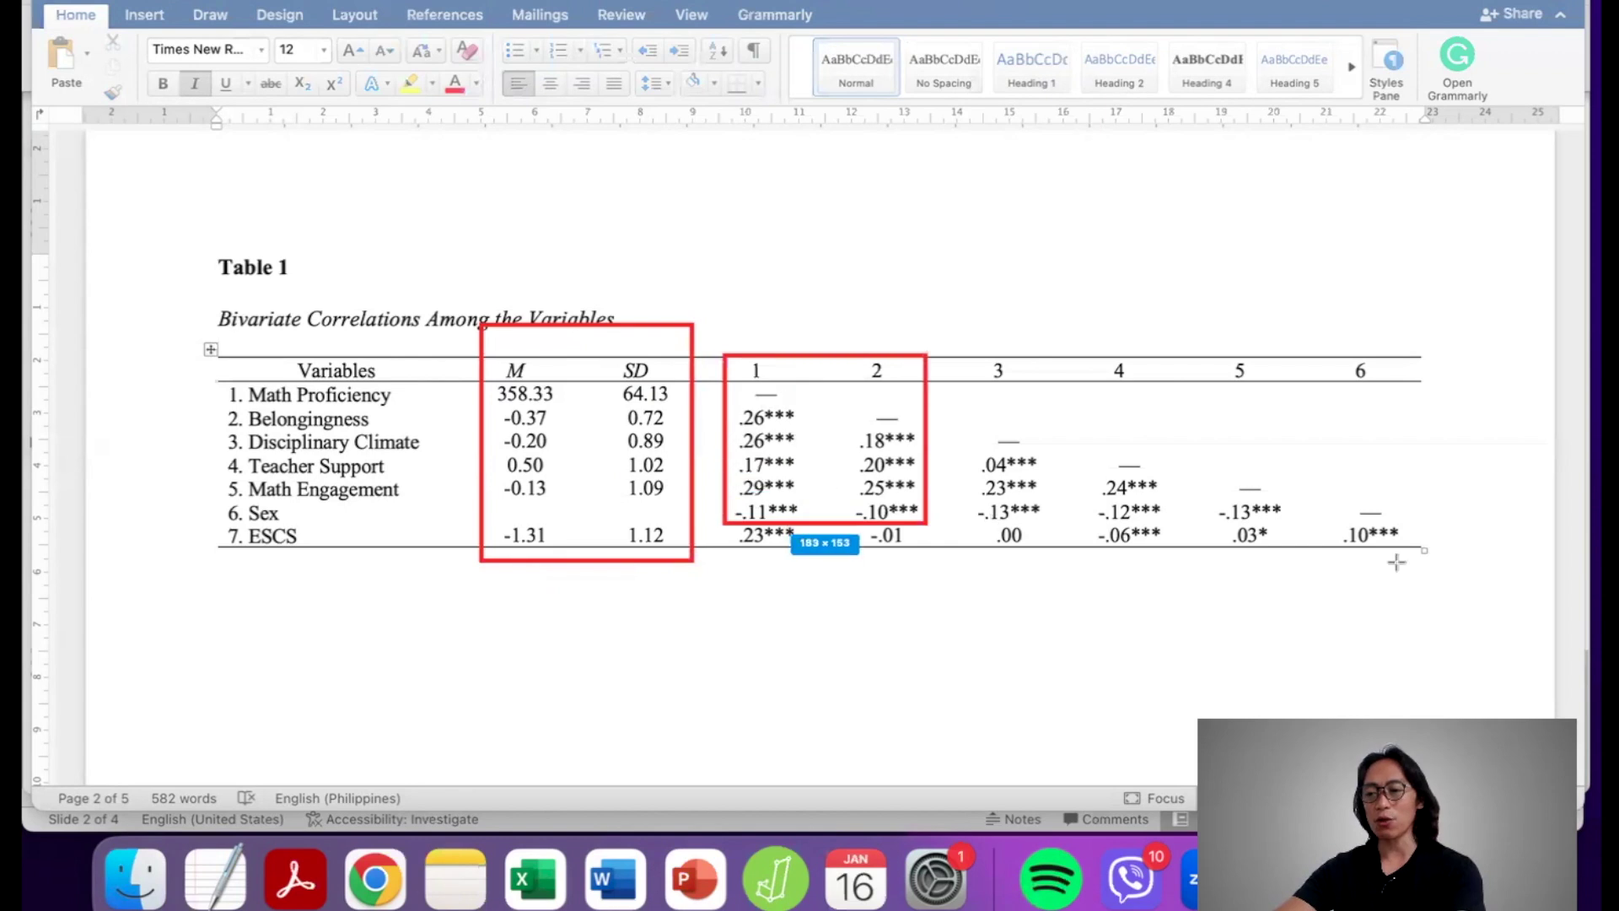
drag(1397, 562, 1443, 559)
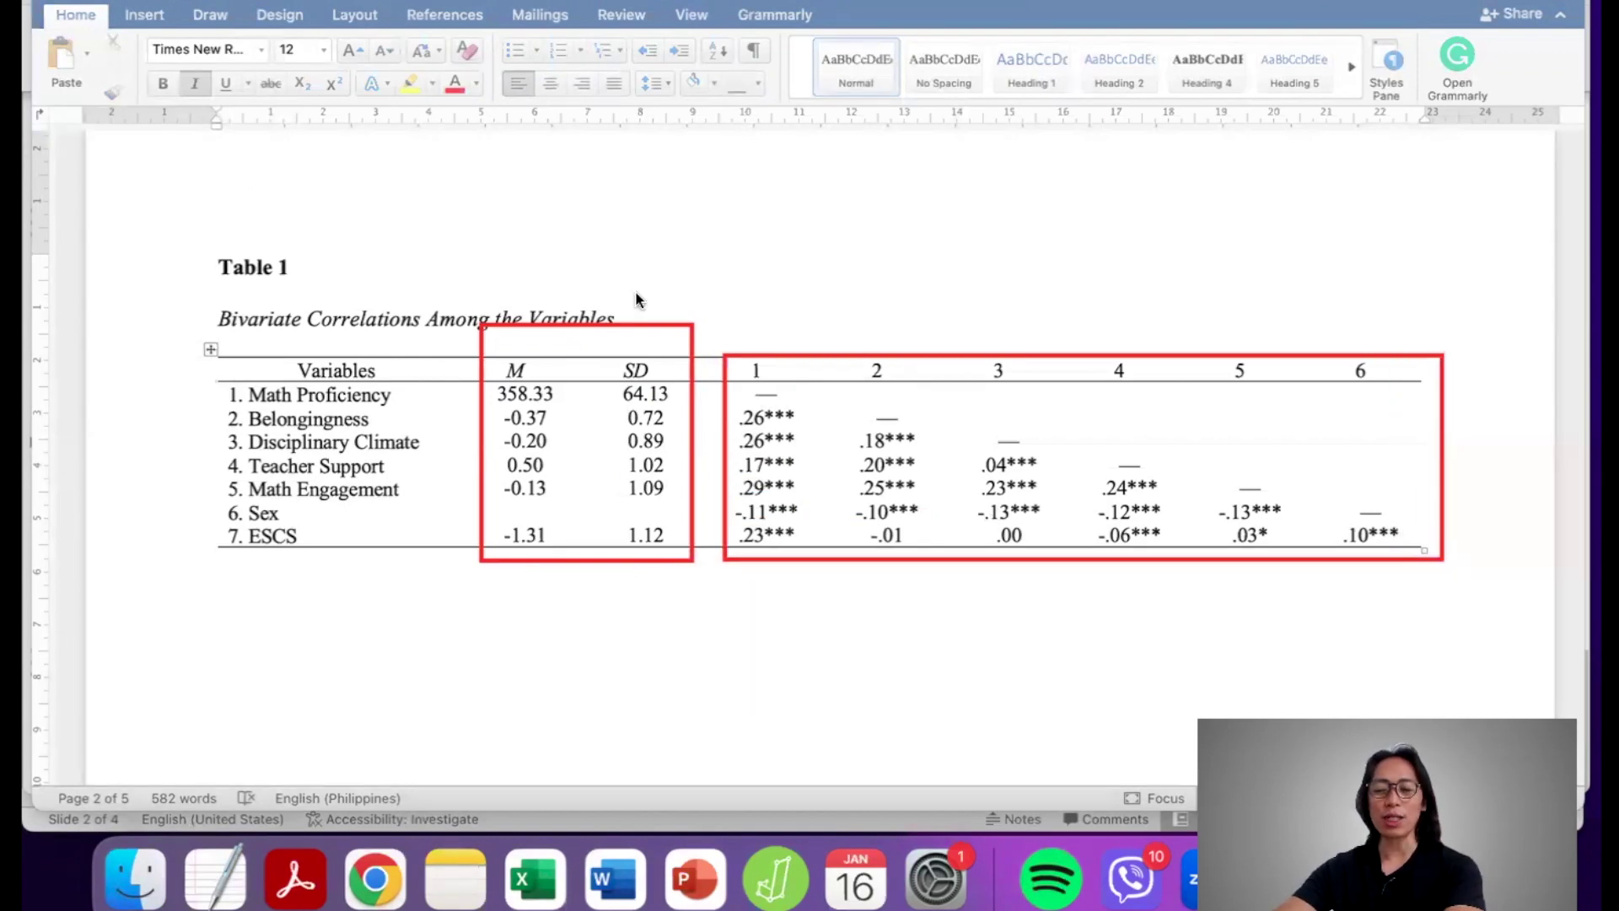
click(653, 361)
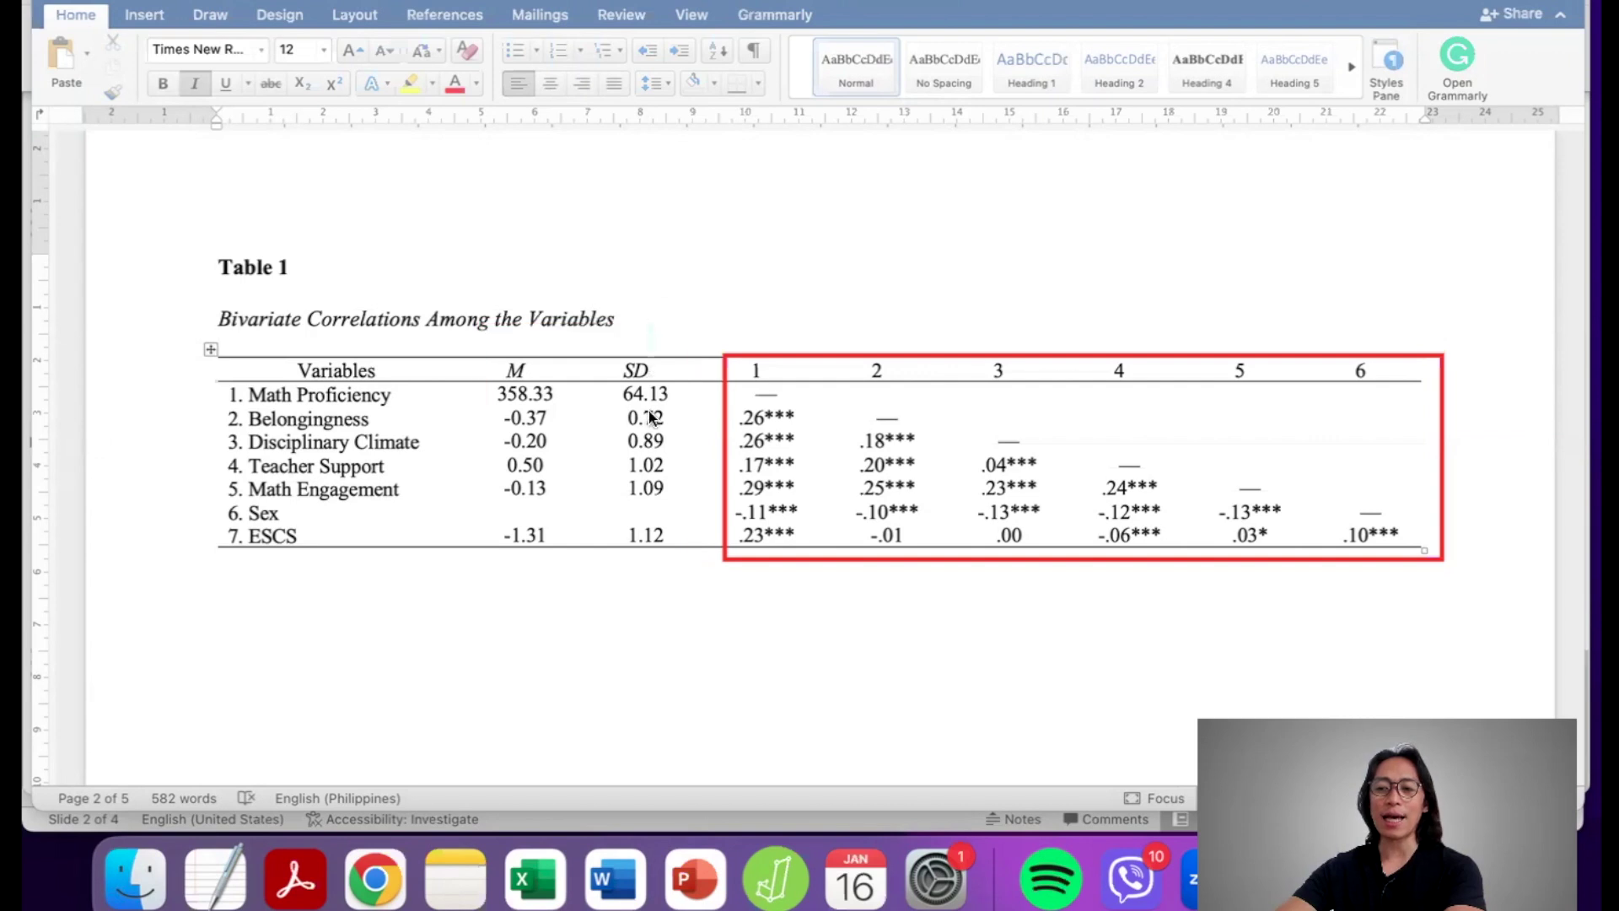
key(Delete)
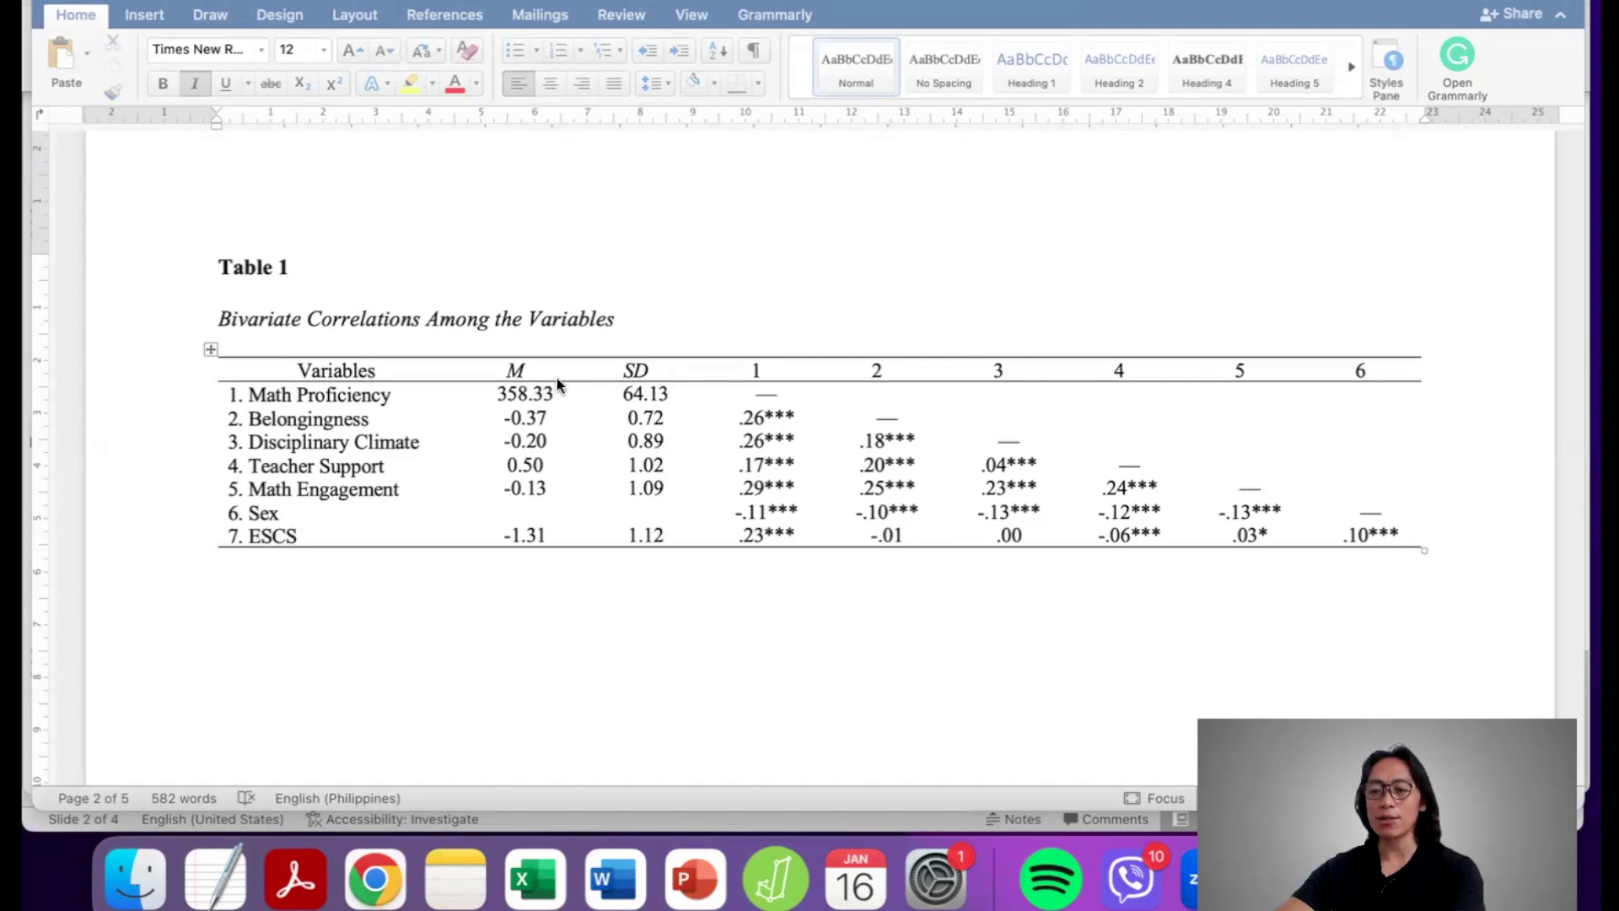
Step: Check Table 1's label, header row, numbered headers 1–6 and variable-name column
click(641, 269)
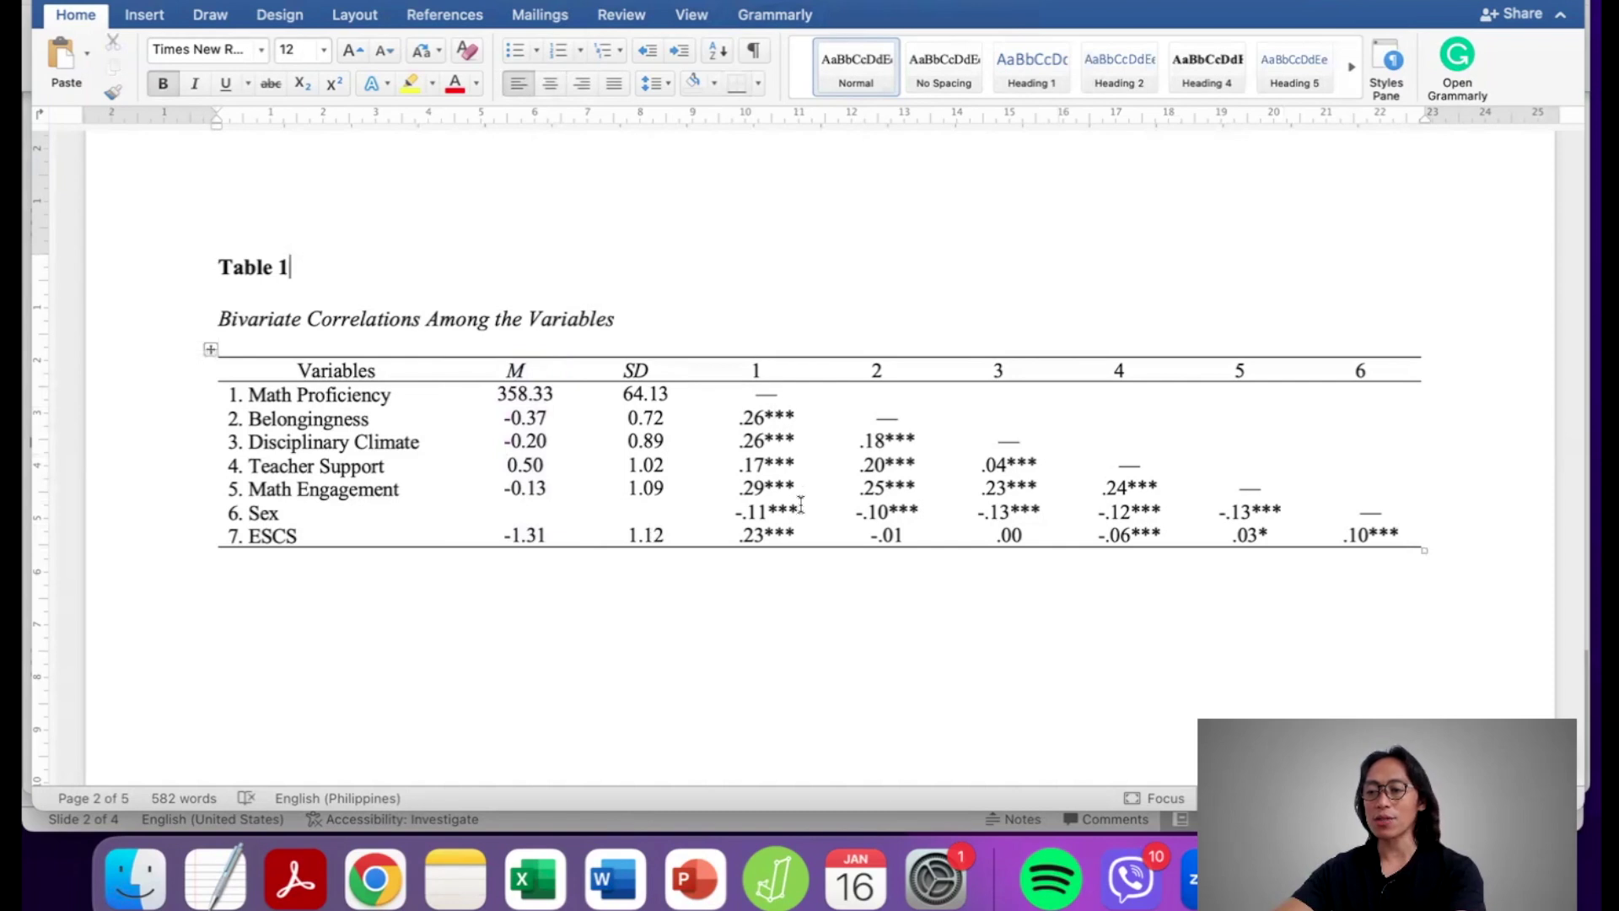
click(187, 377)
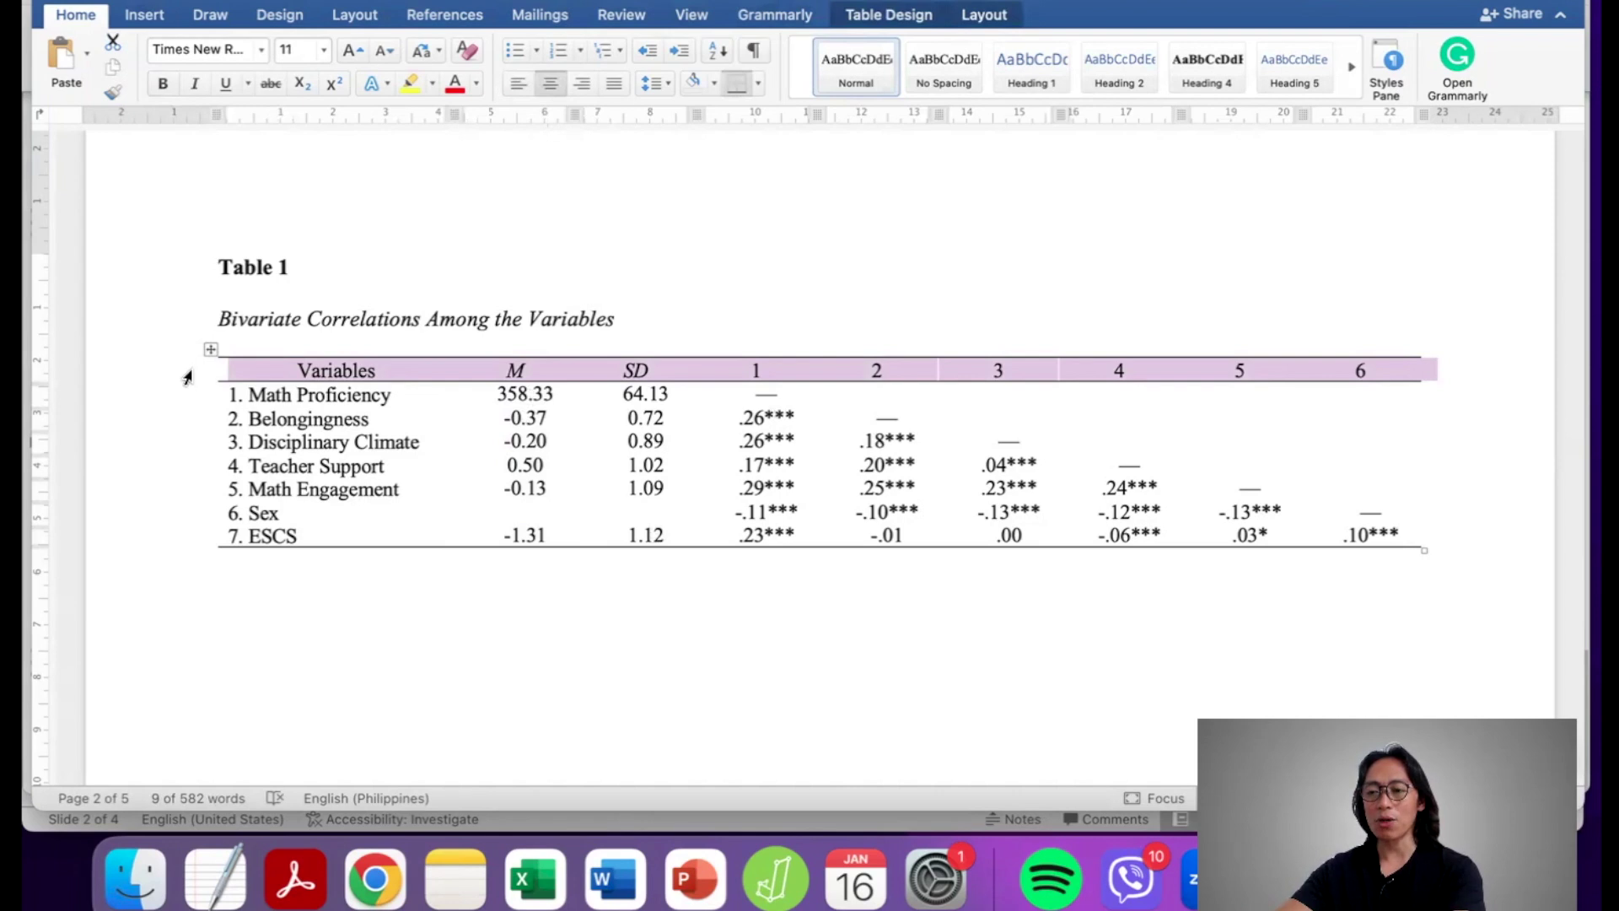
click(759, 372)
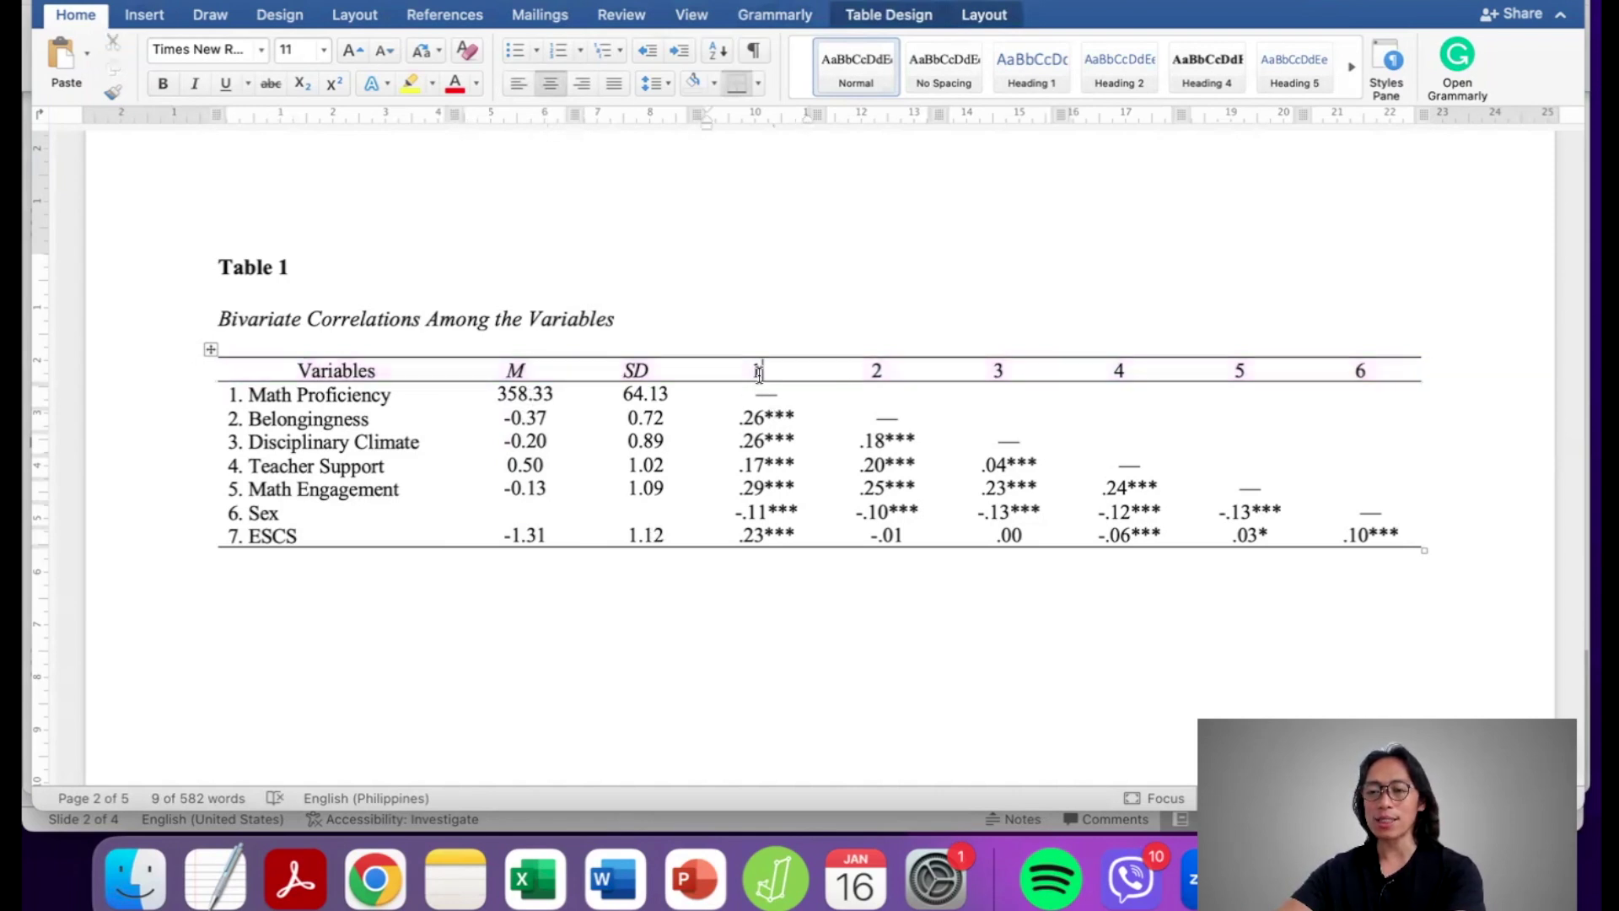
click(883, 372)
click(1008, 369)
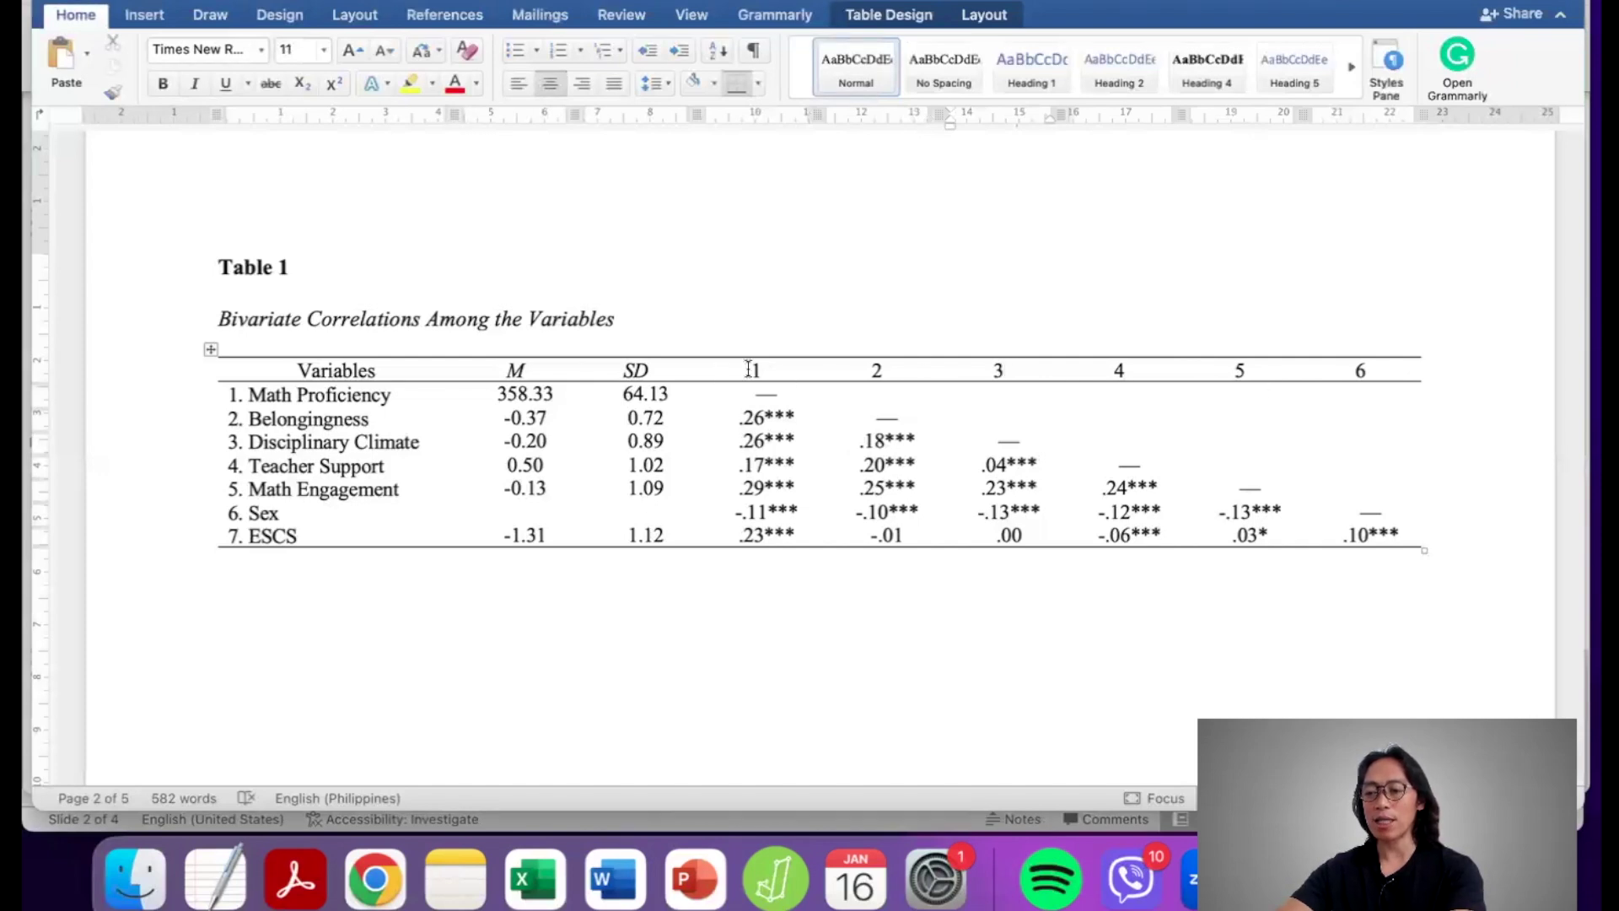
drag(749, 369, 1307, 365)
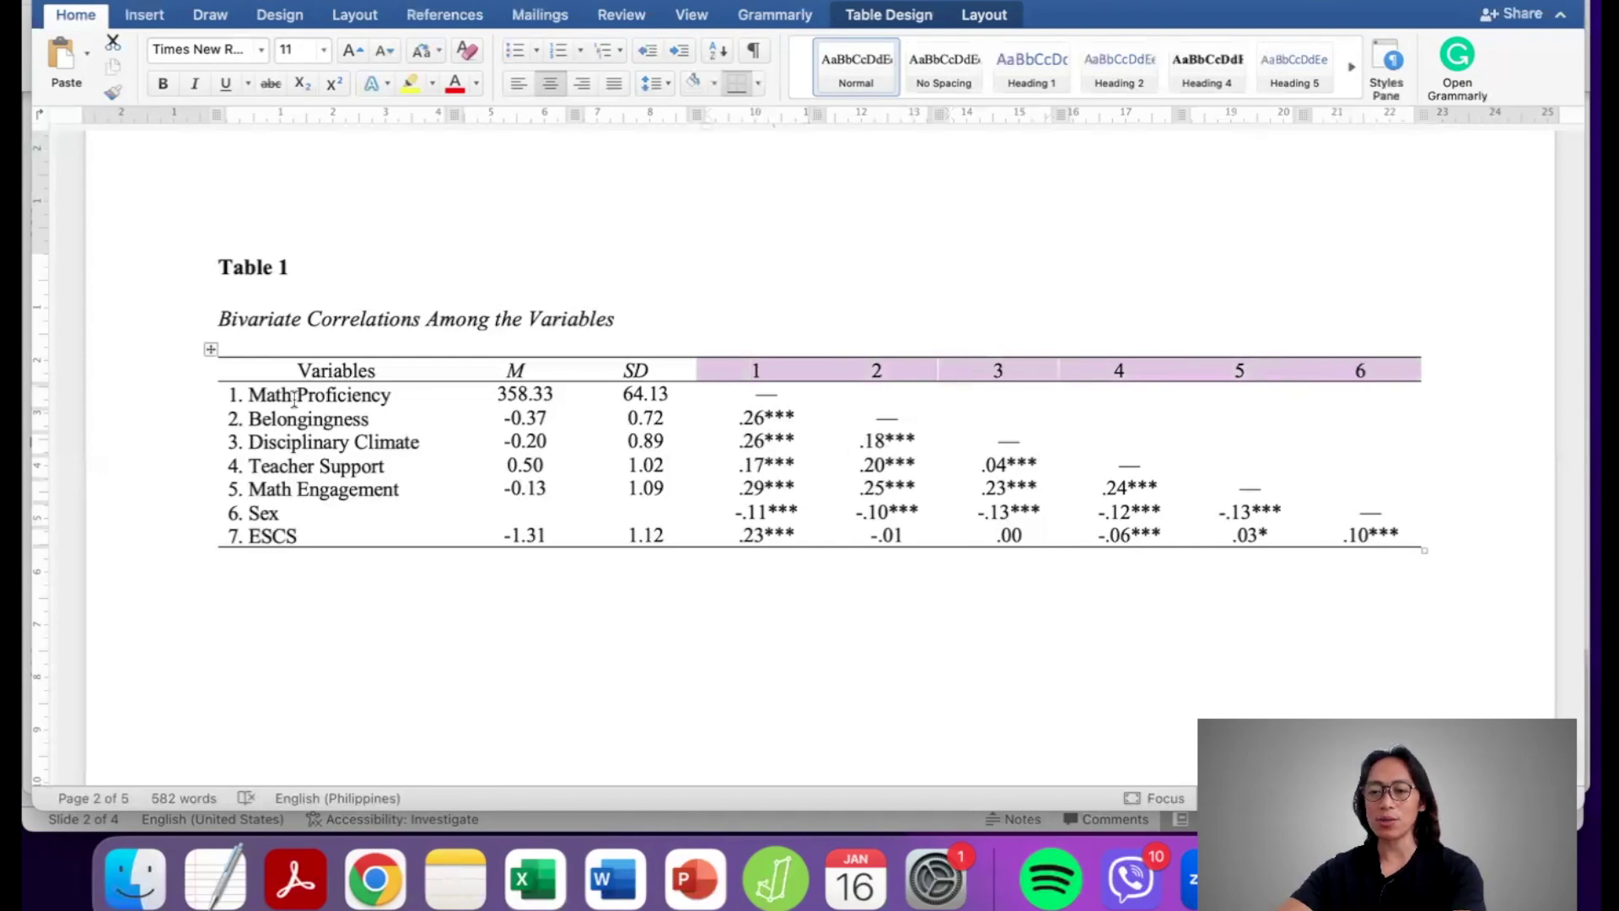
drag(246, 395, 276, 509)
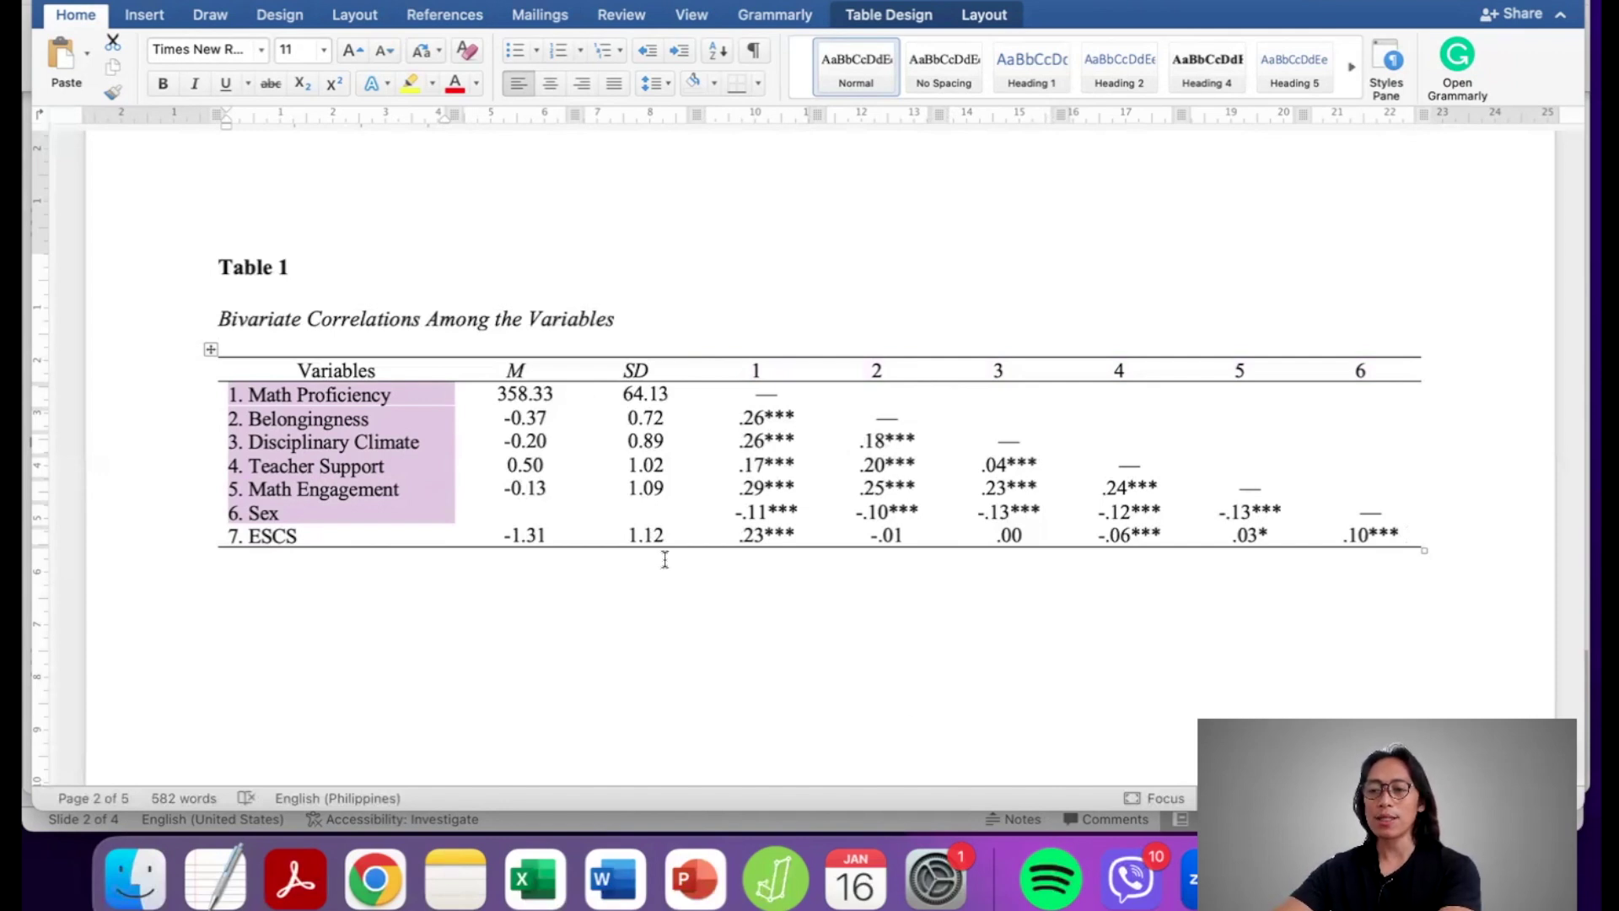
Step: Inspect Table 1 values: the 358.33 mean, 0.72's leading zero, and the .26 correlation
click(553, 396)
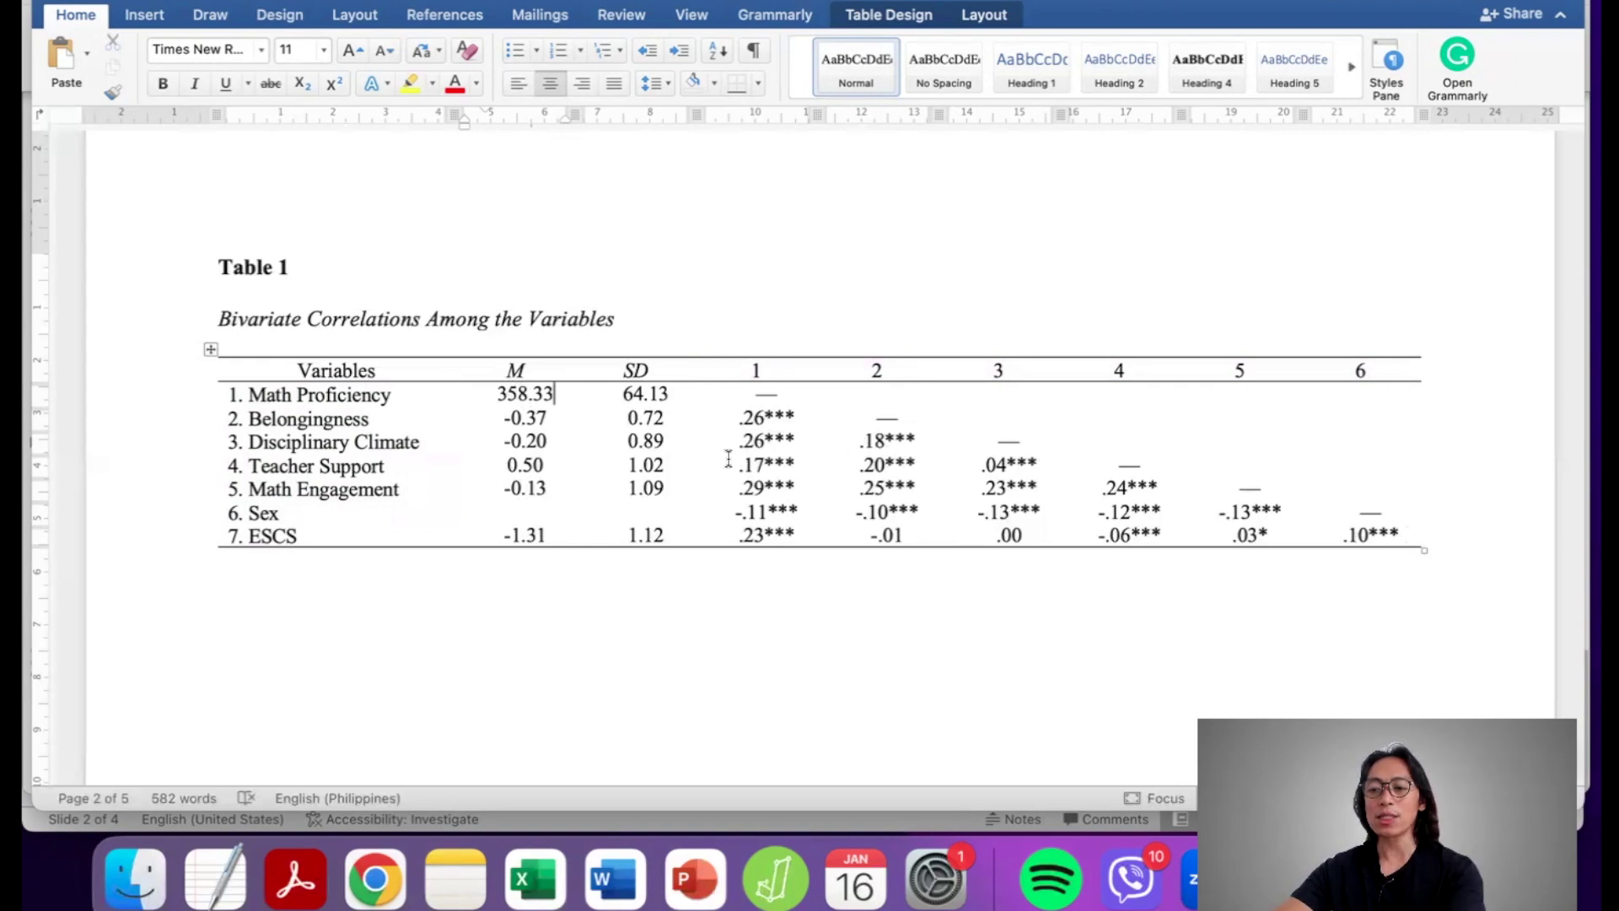
click(636, 419)
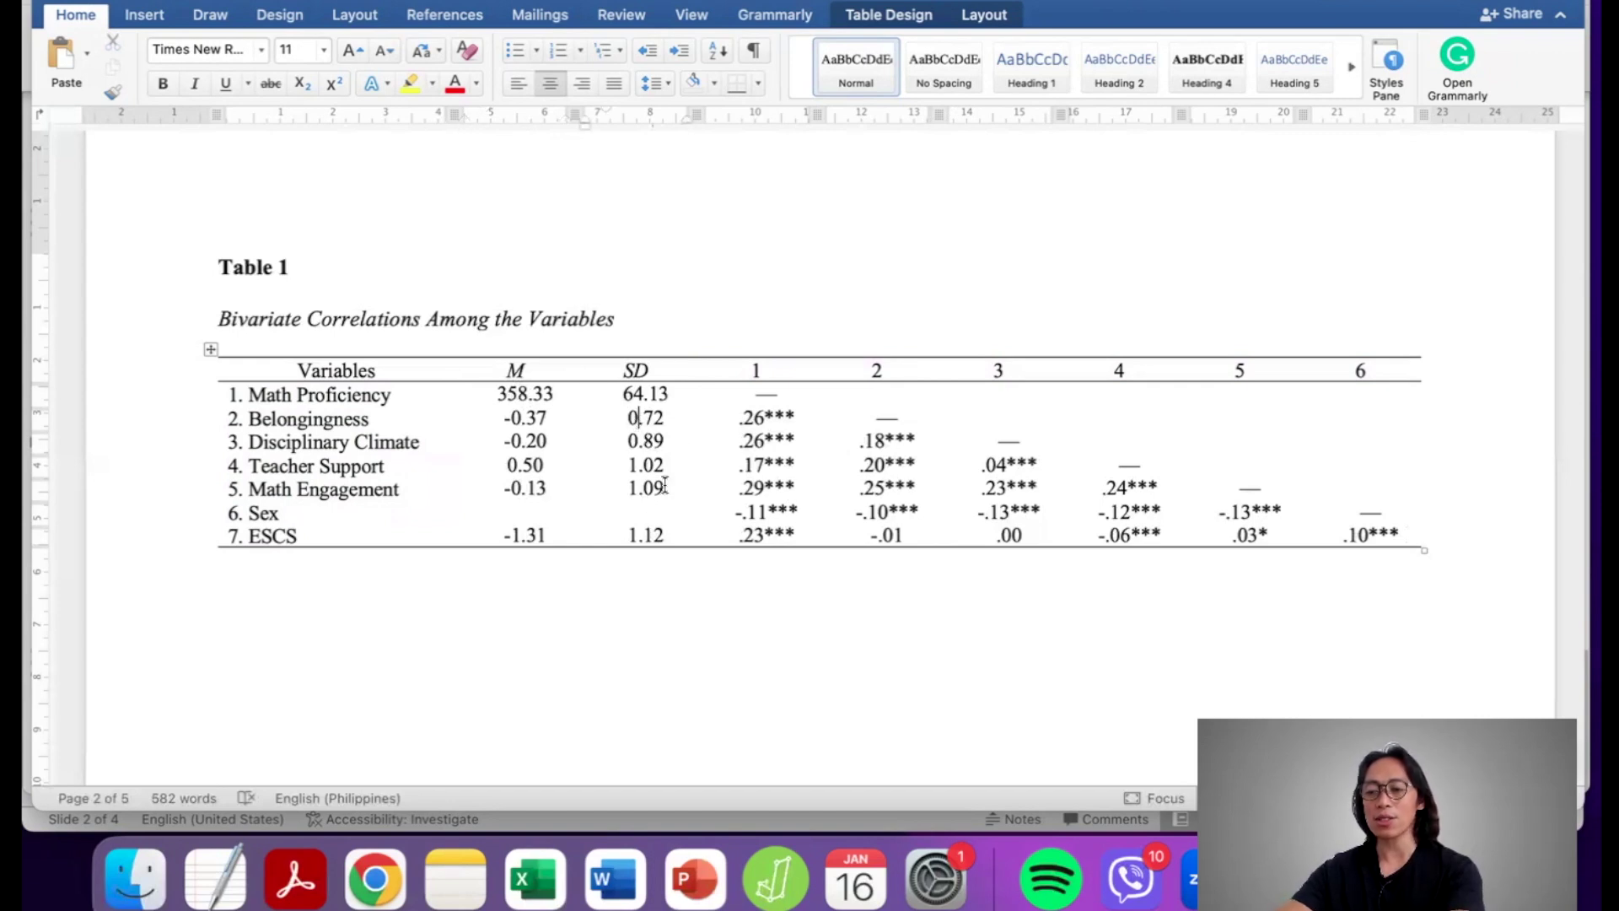
key(shift+Left)
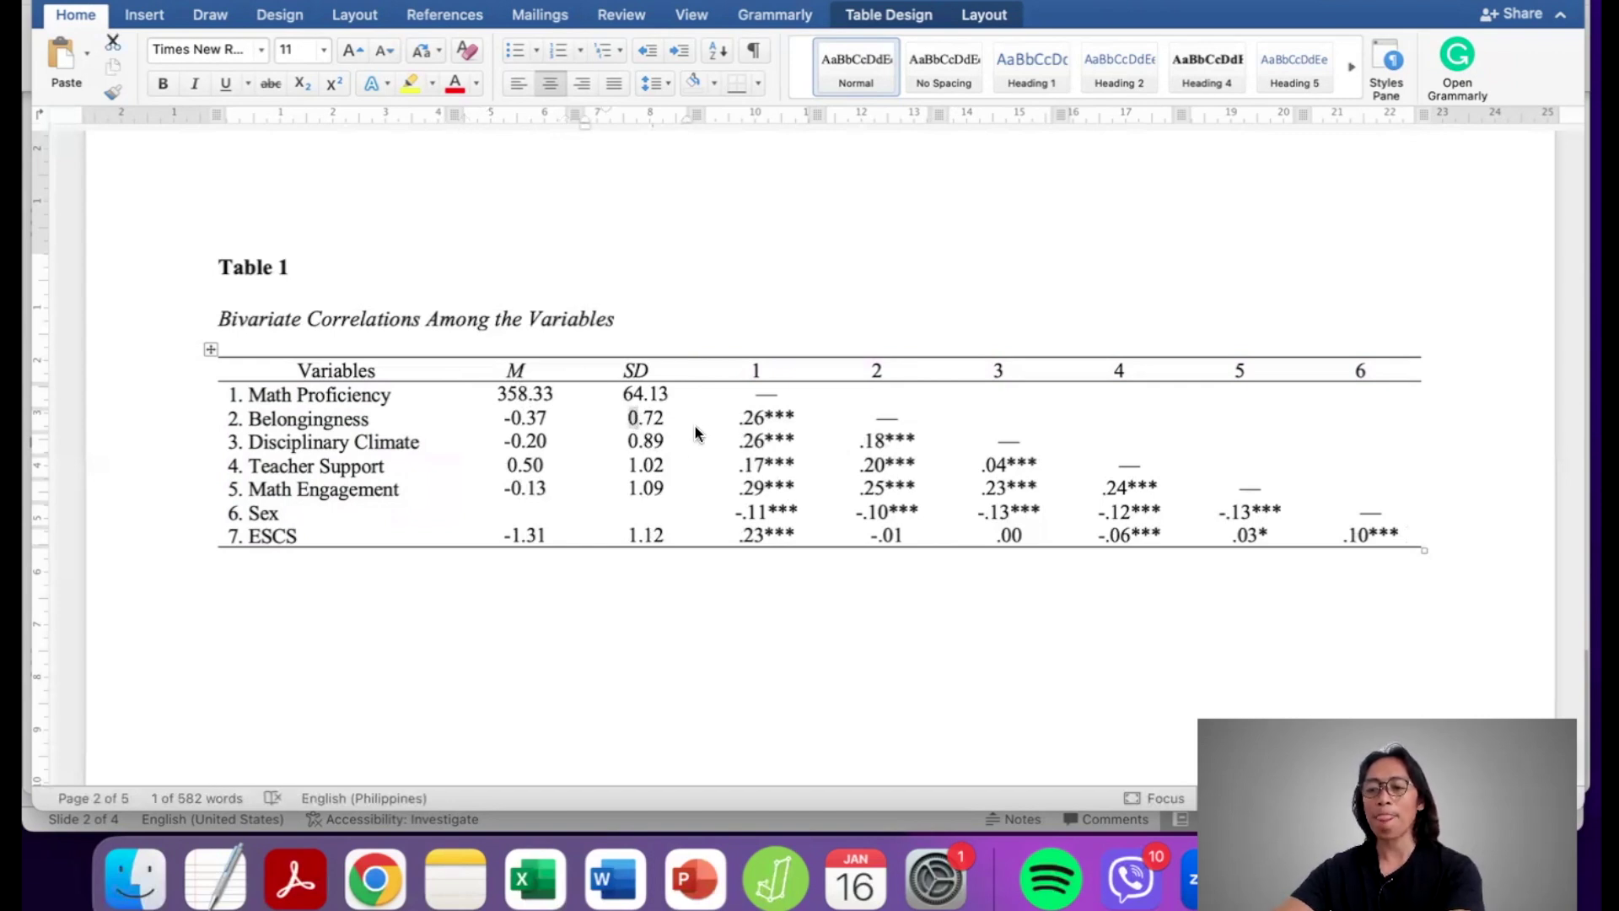
click(741, 411)
key(shift+Right)
key(shift+Right)
key(shift+Right)
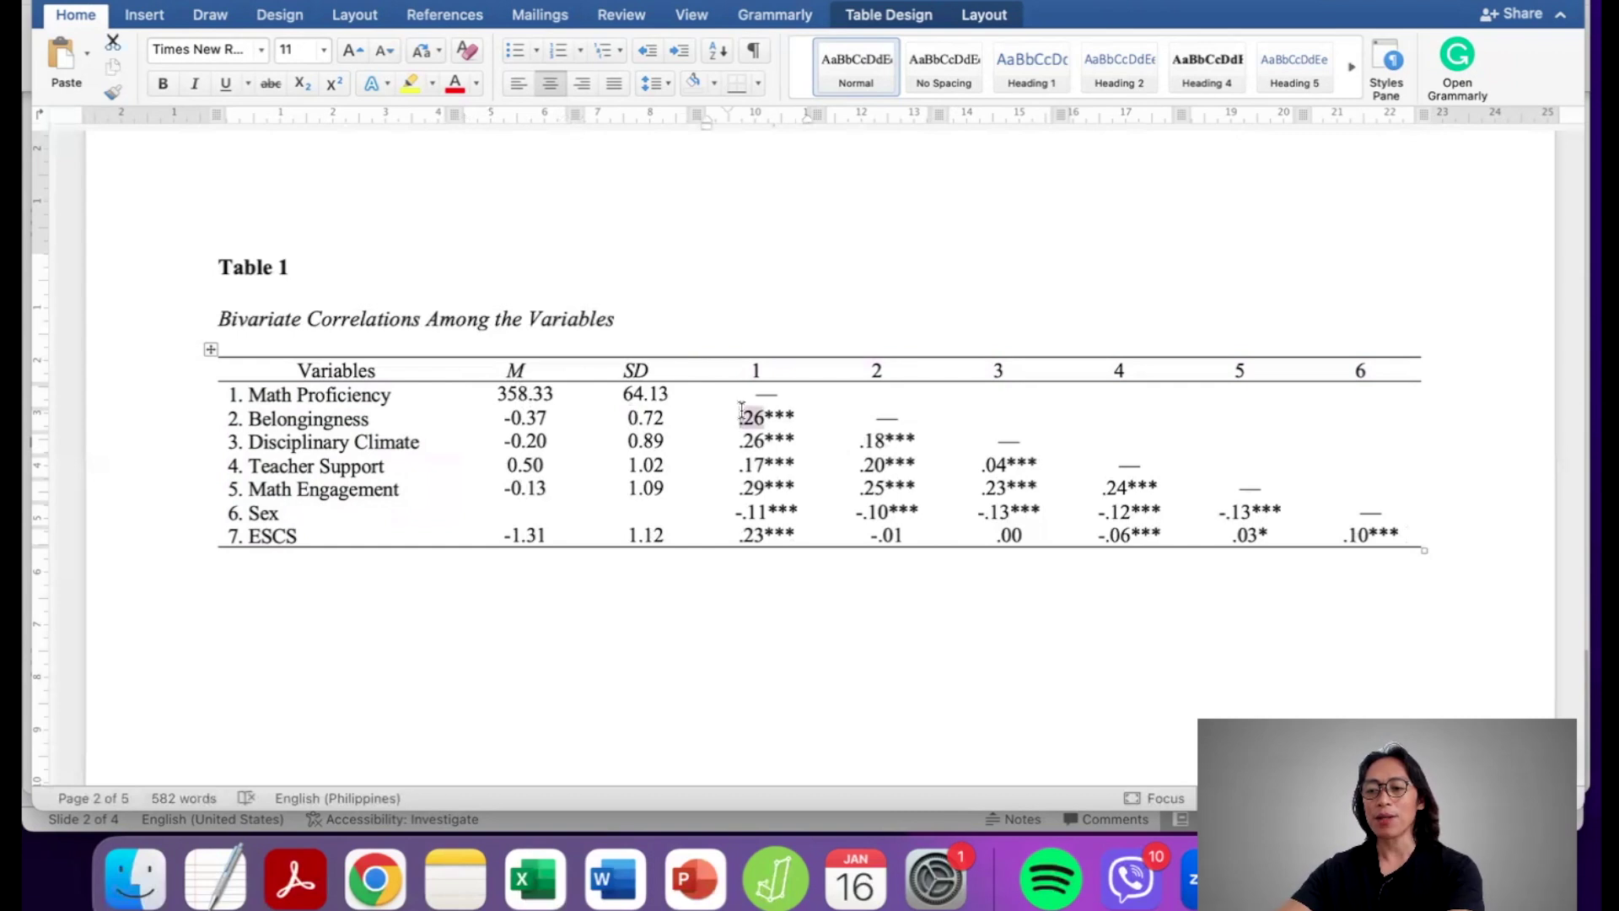
click(755, 602)
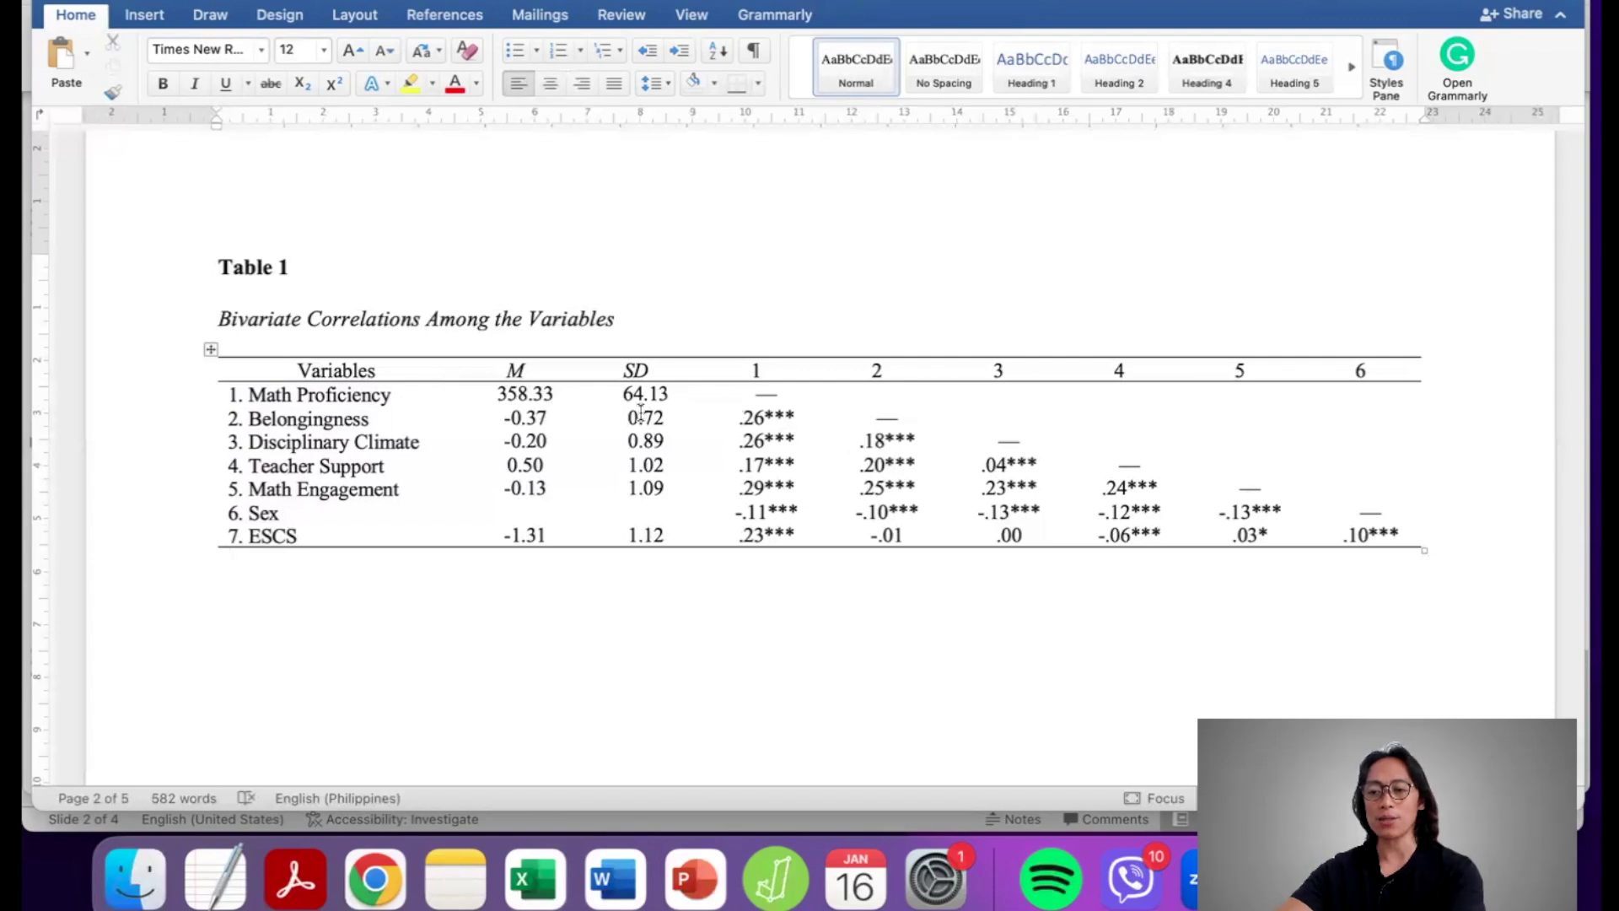
Step: Review the -0.37 mean, correlation column 1, and variable names Math Proficiency through ESCS
click(512, 417)
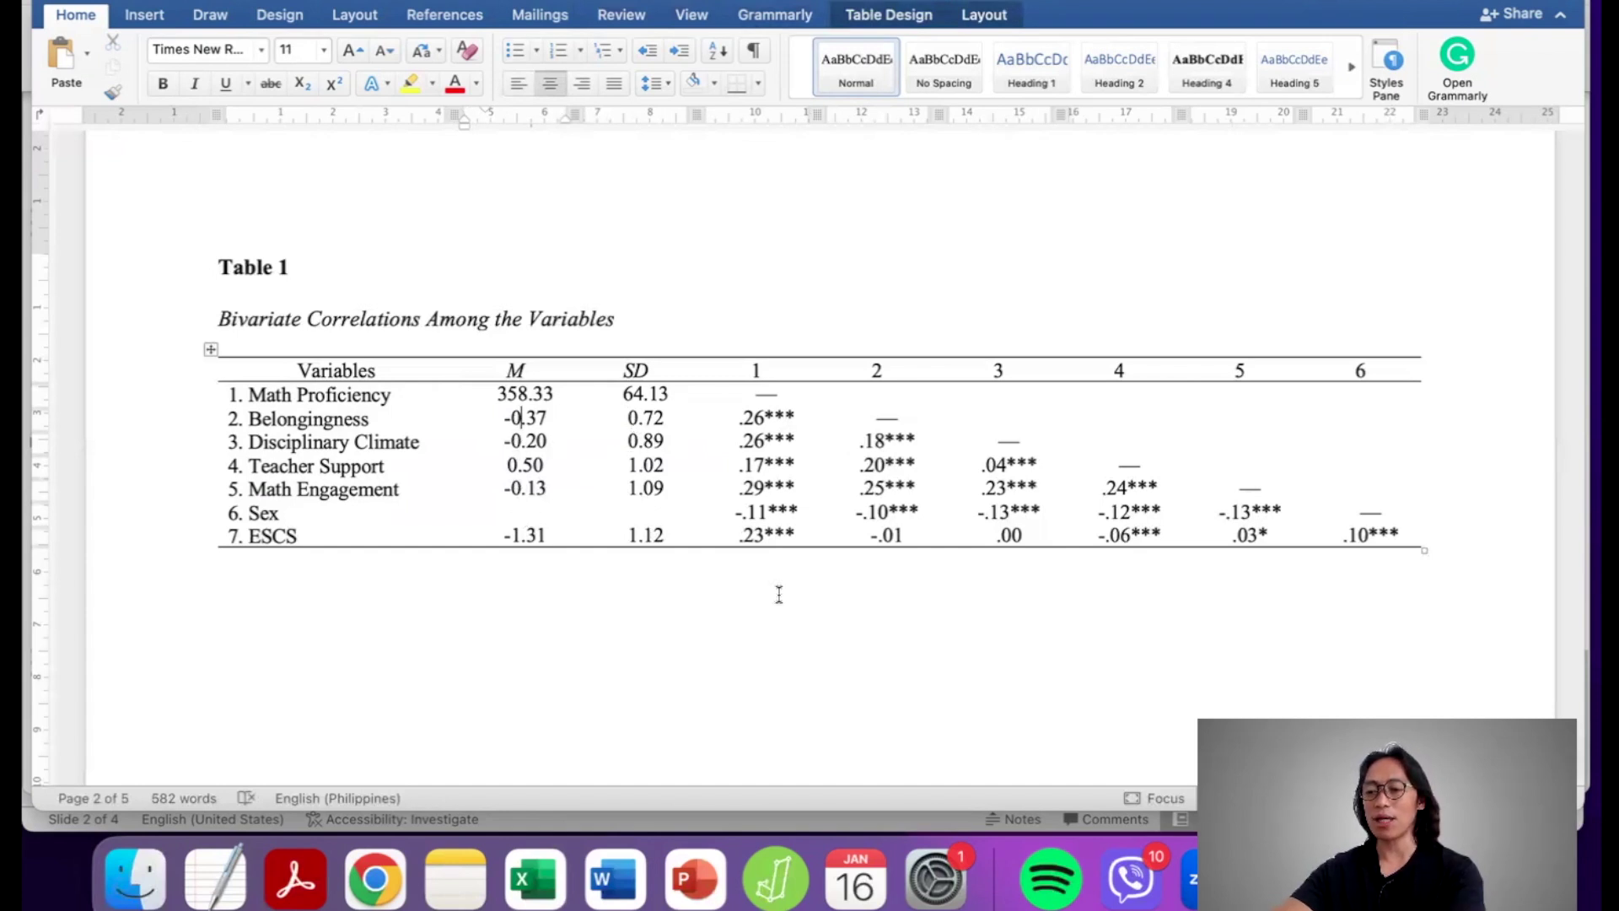
scroll(780, 595, down, 2)
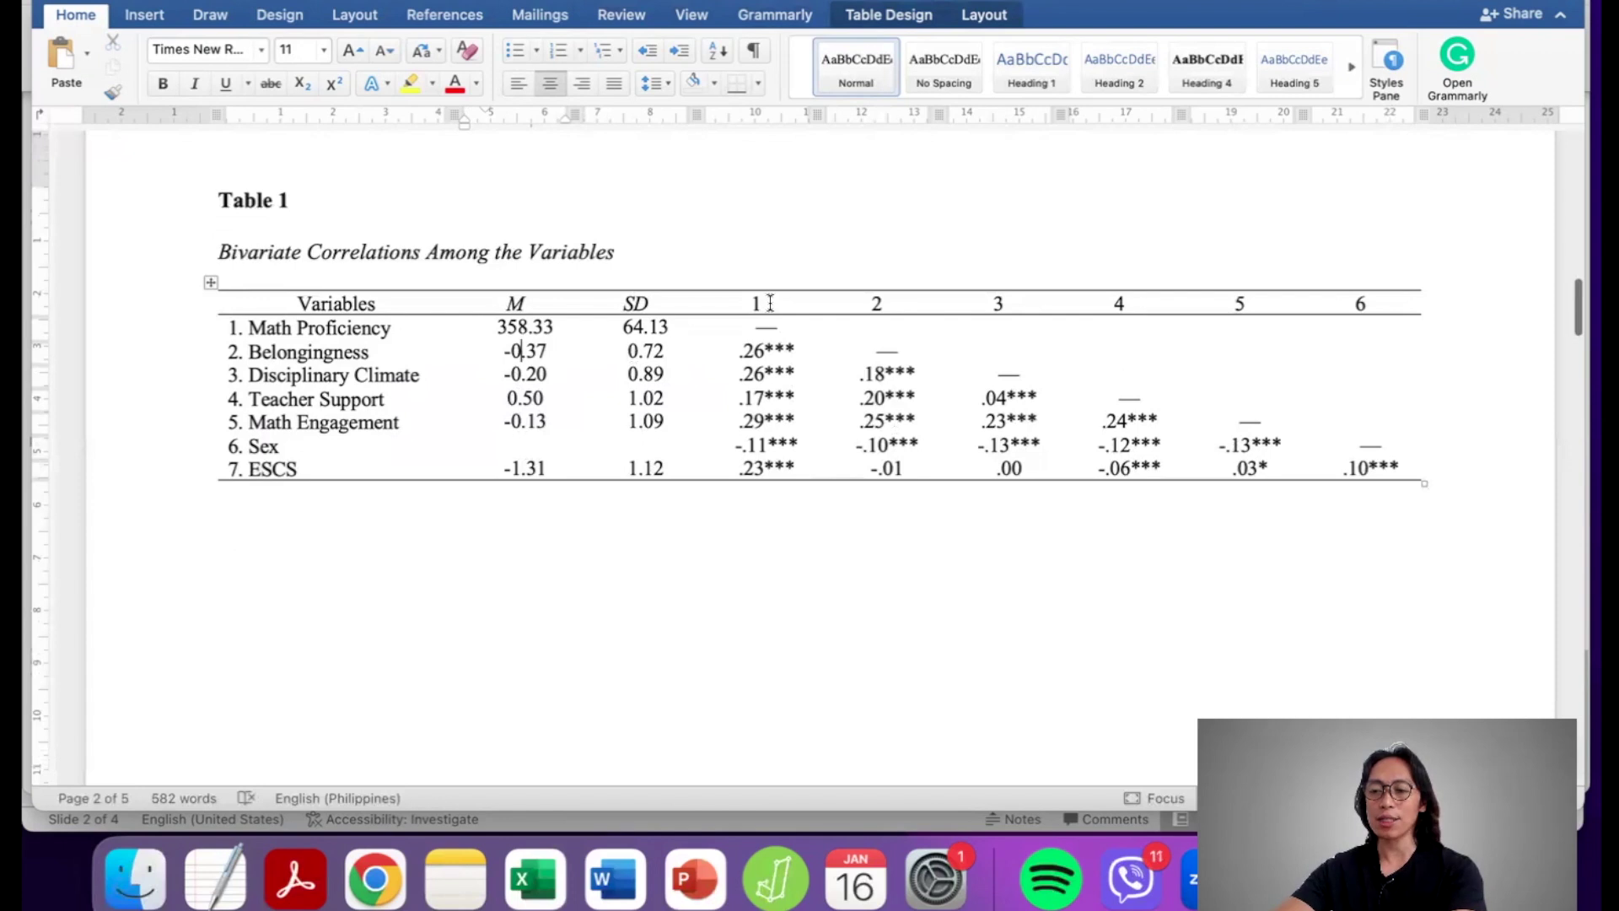
drag(770, 302, 777, 463)
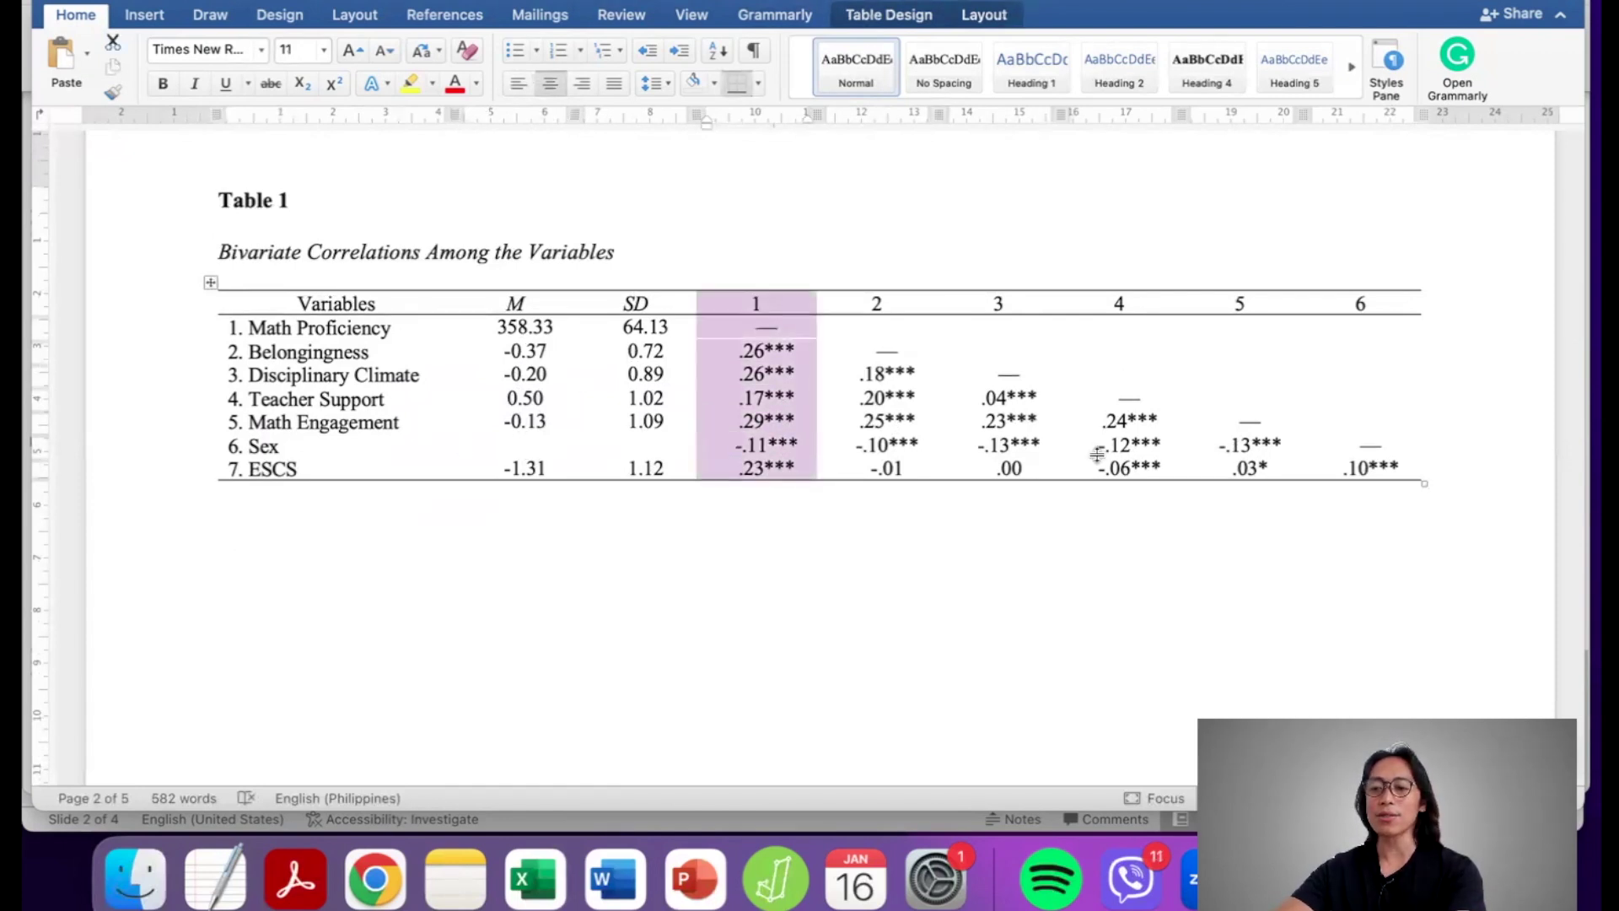
click(875, 606)
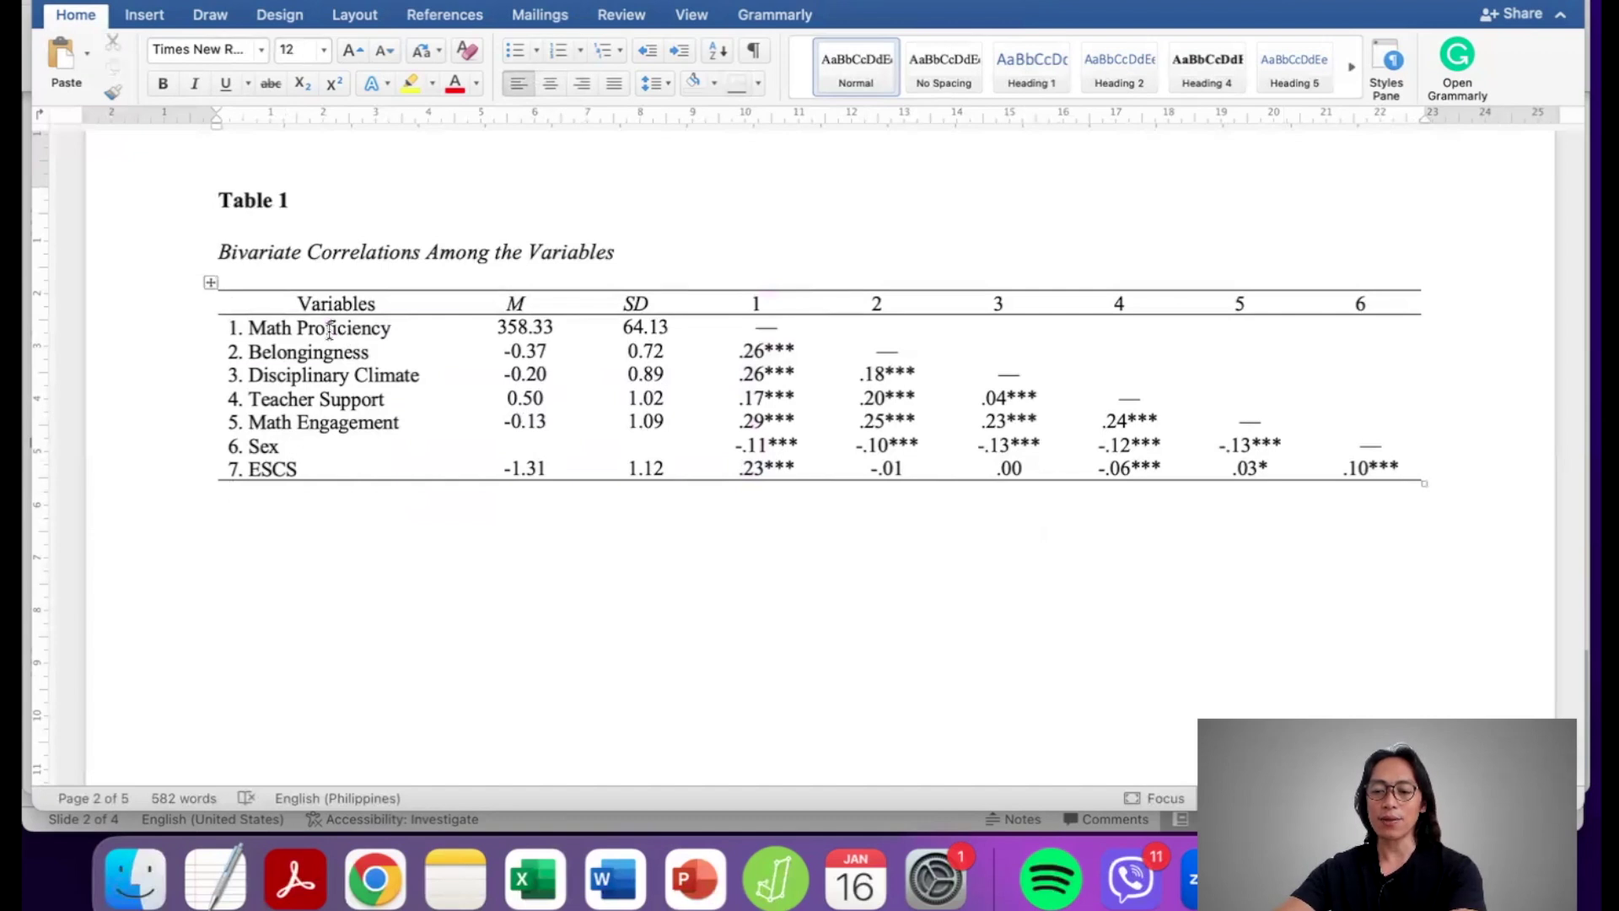
drag(328, 329, 342, 468)
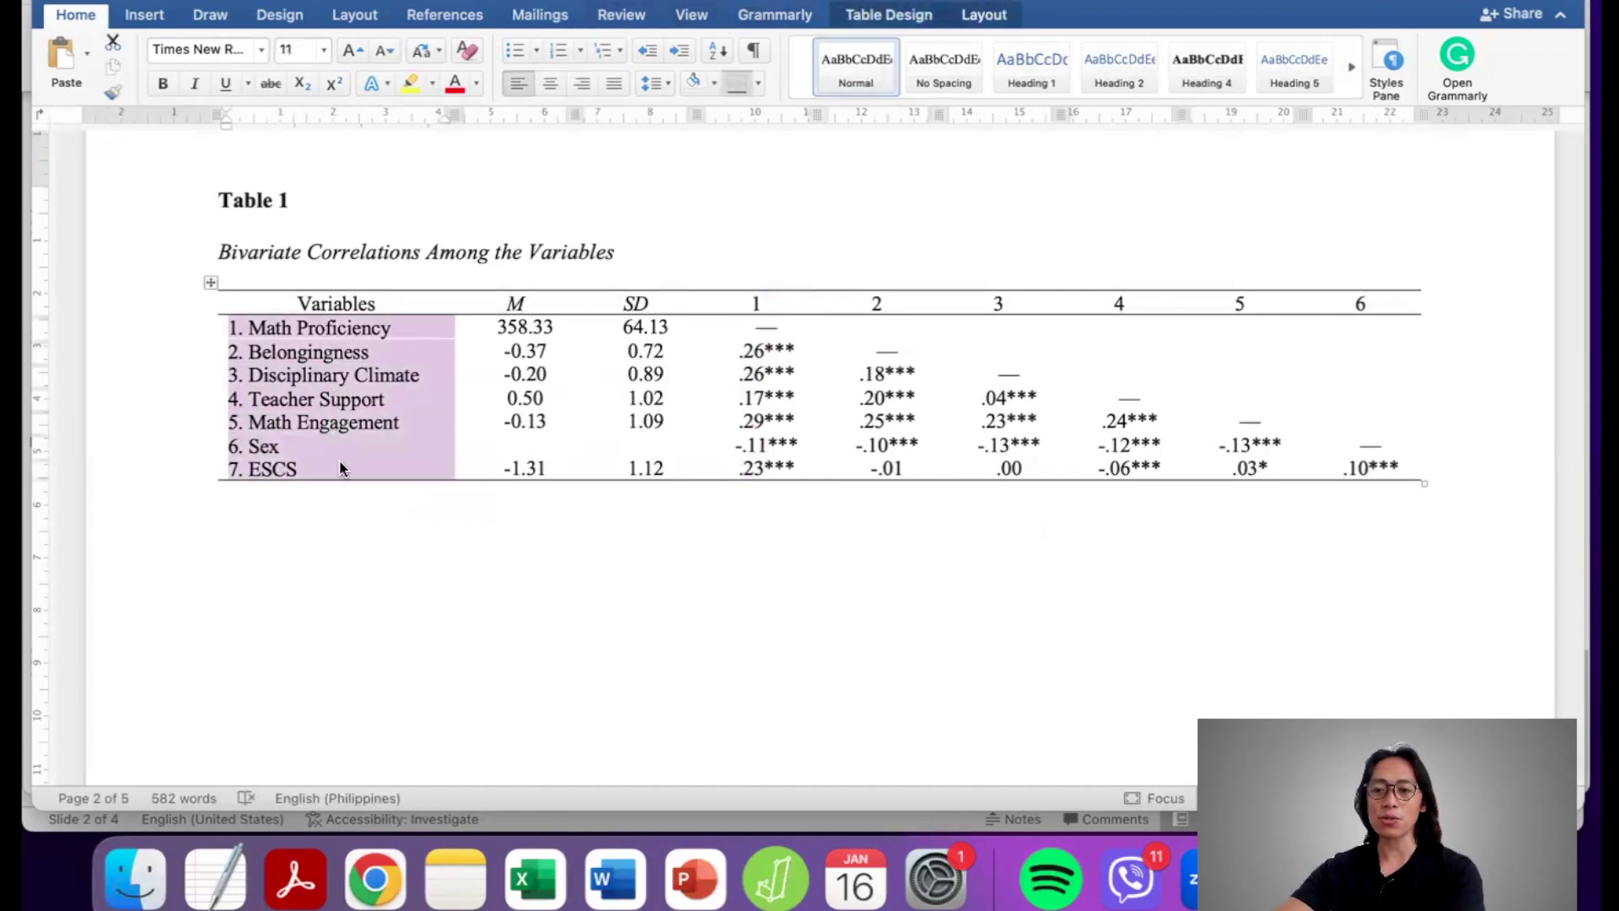
click(352, 304)
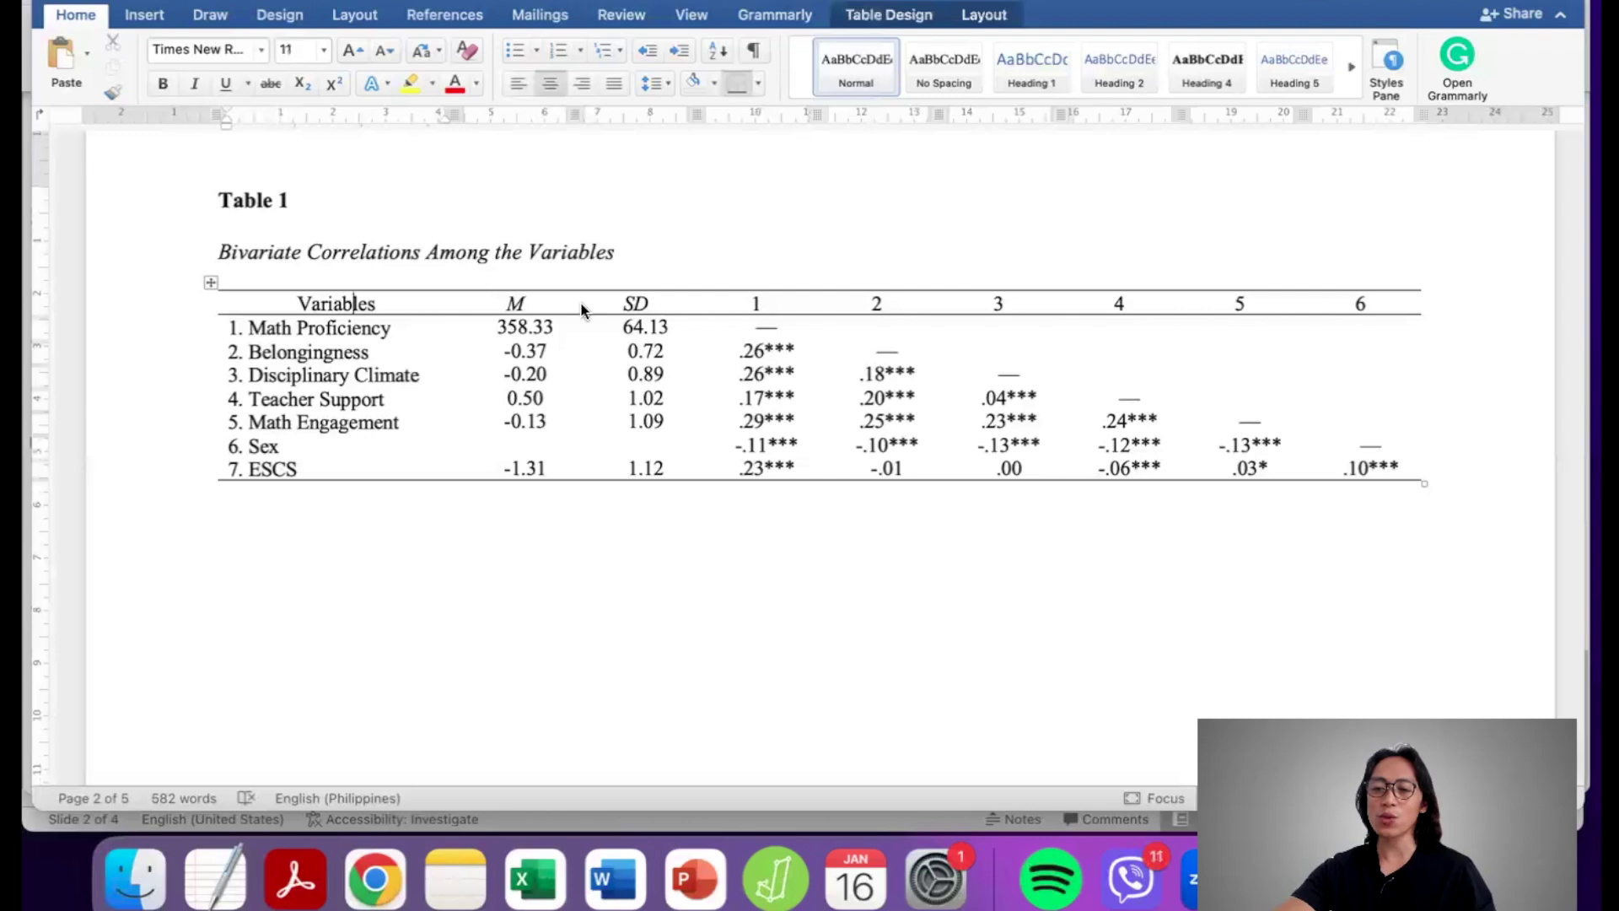
Step: Compare Table 1's means and SDs with JASP's Descriptive Statistics, then return to Word
key(ctrl+Up)
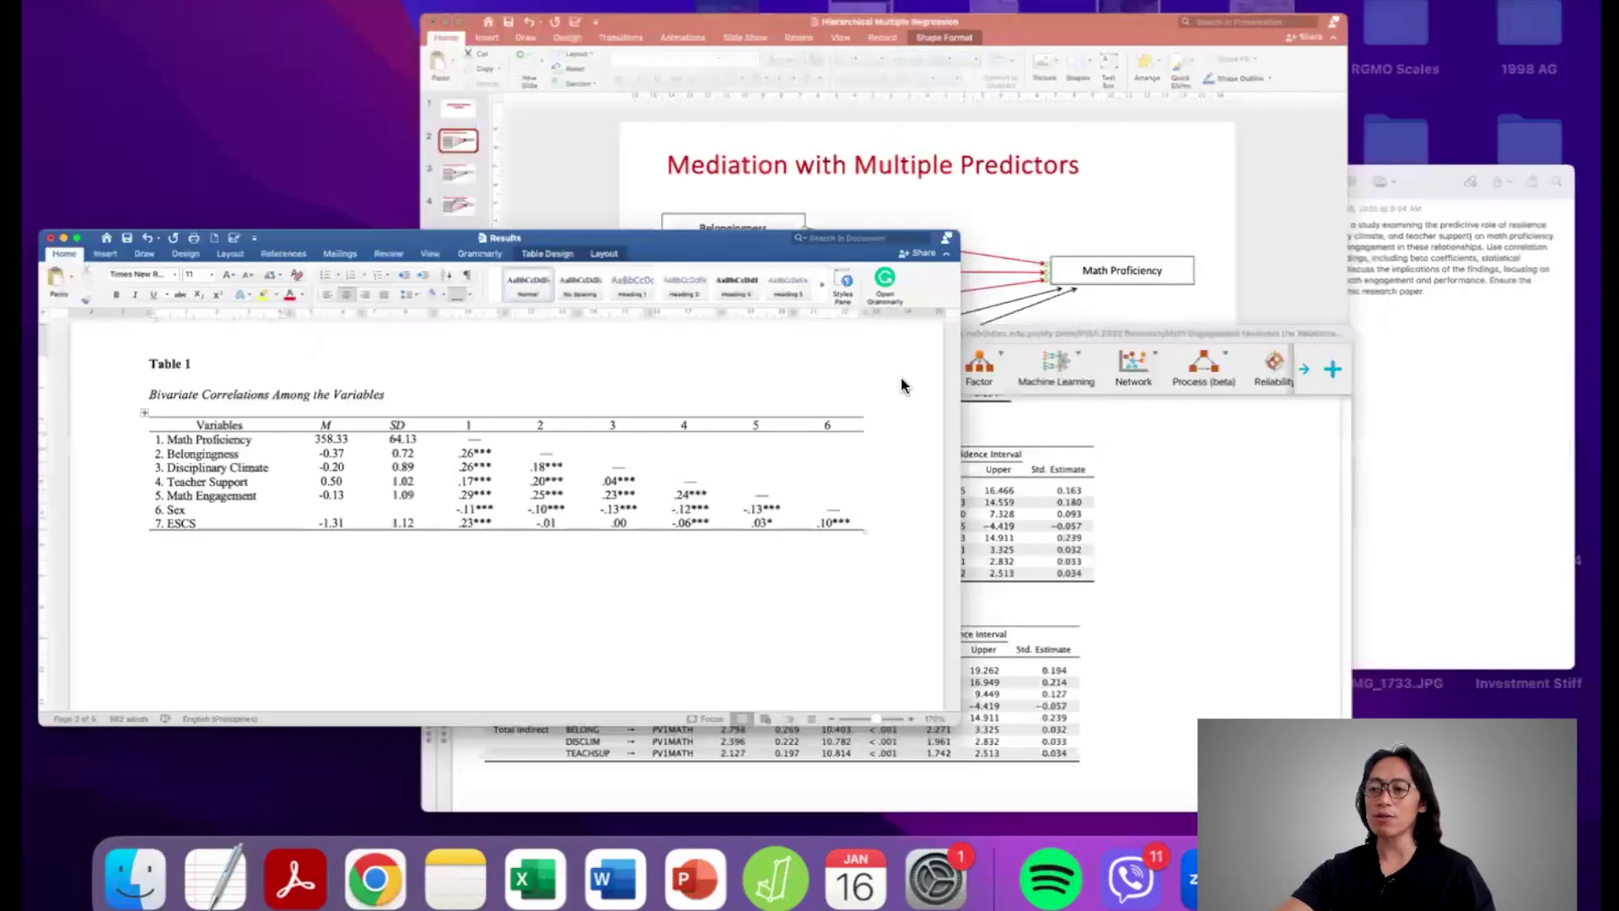
click(988, 481)
scroll(988, 481, up, 15)
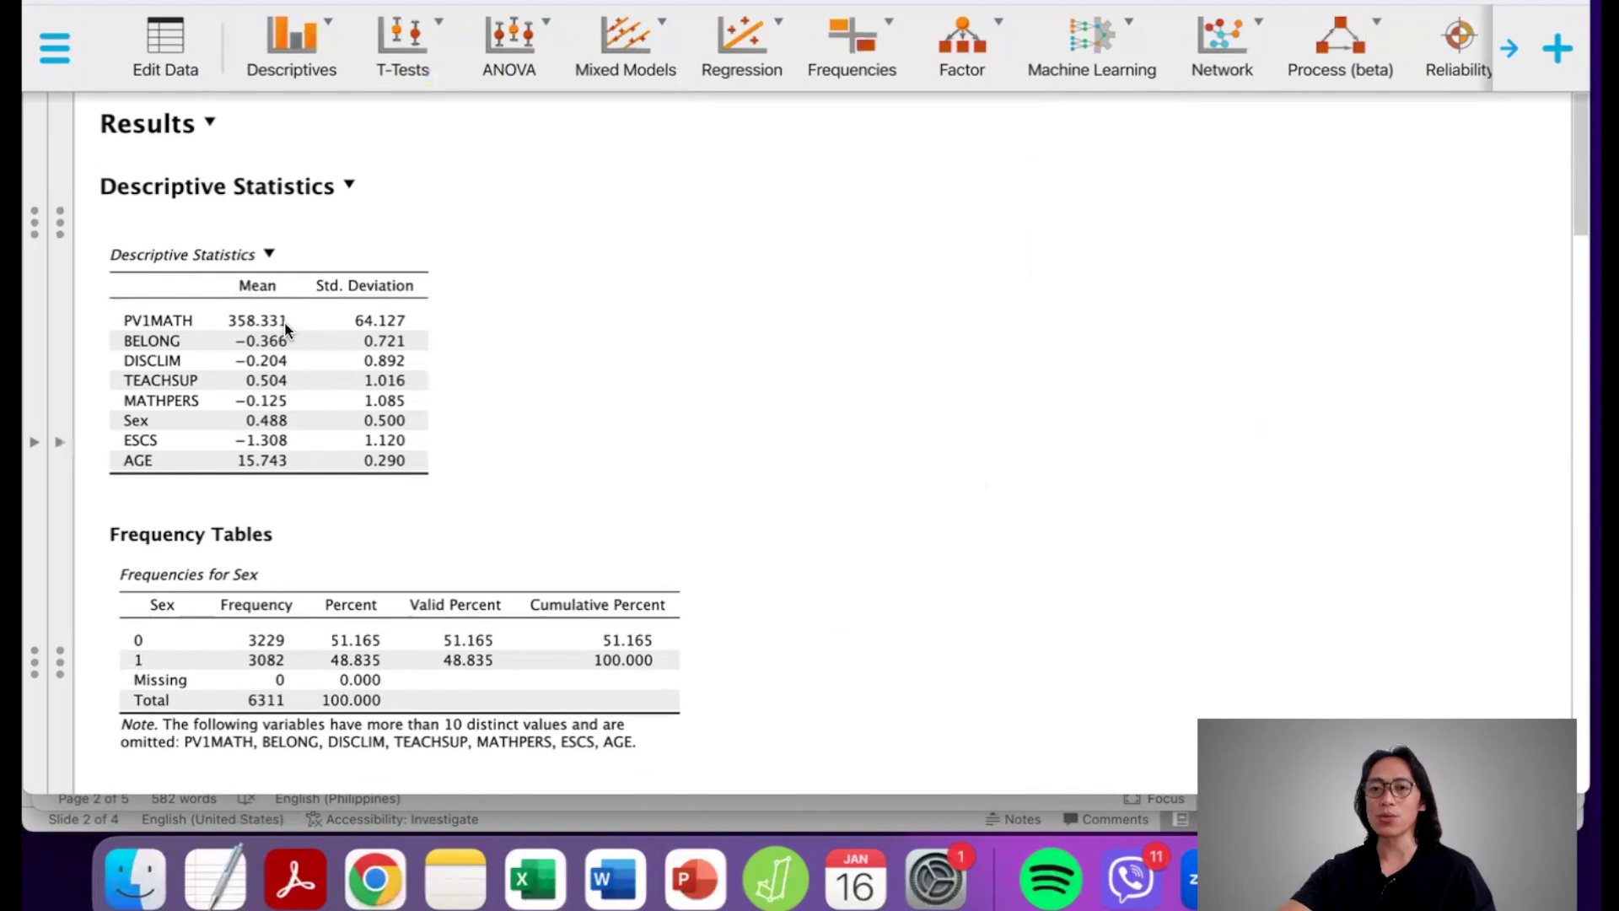
scroll(285, 321, down, 3)
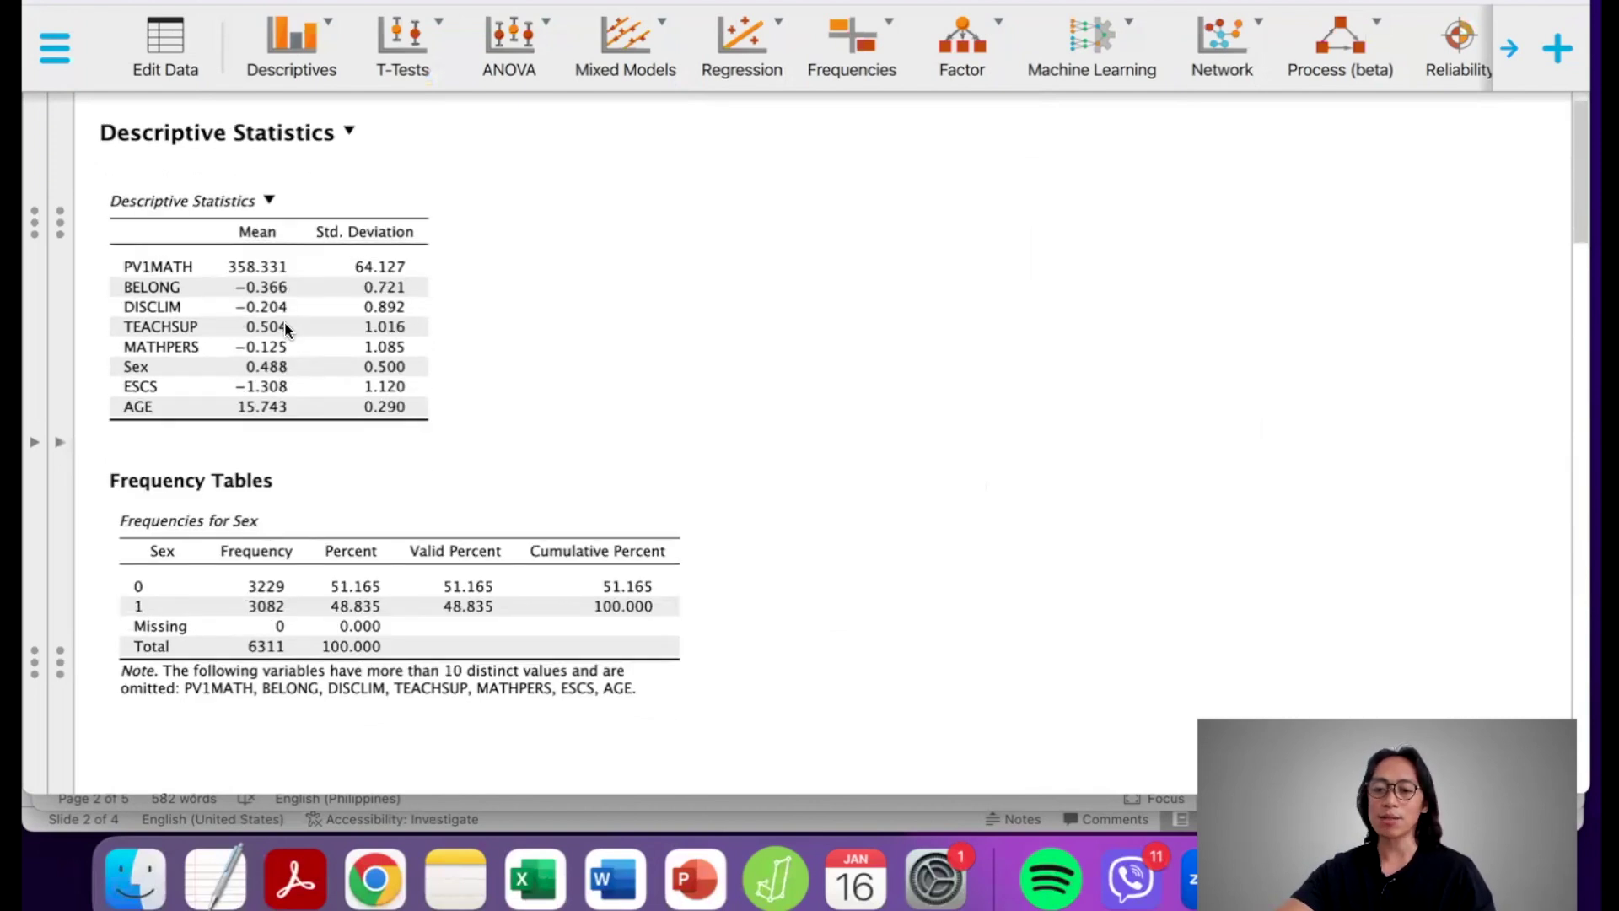
key(ctrl+Up)
click(308, 562)
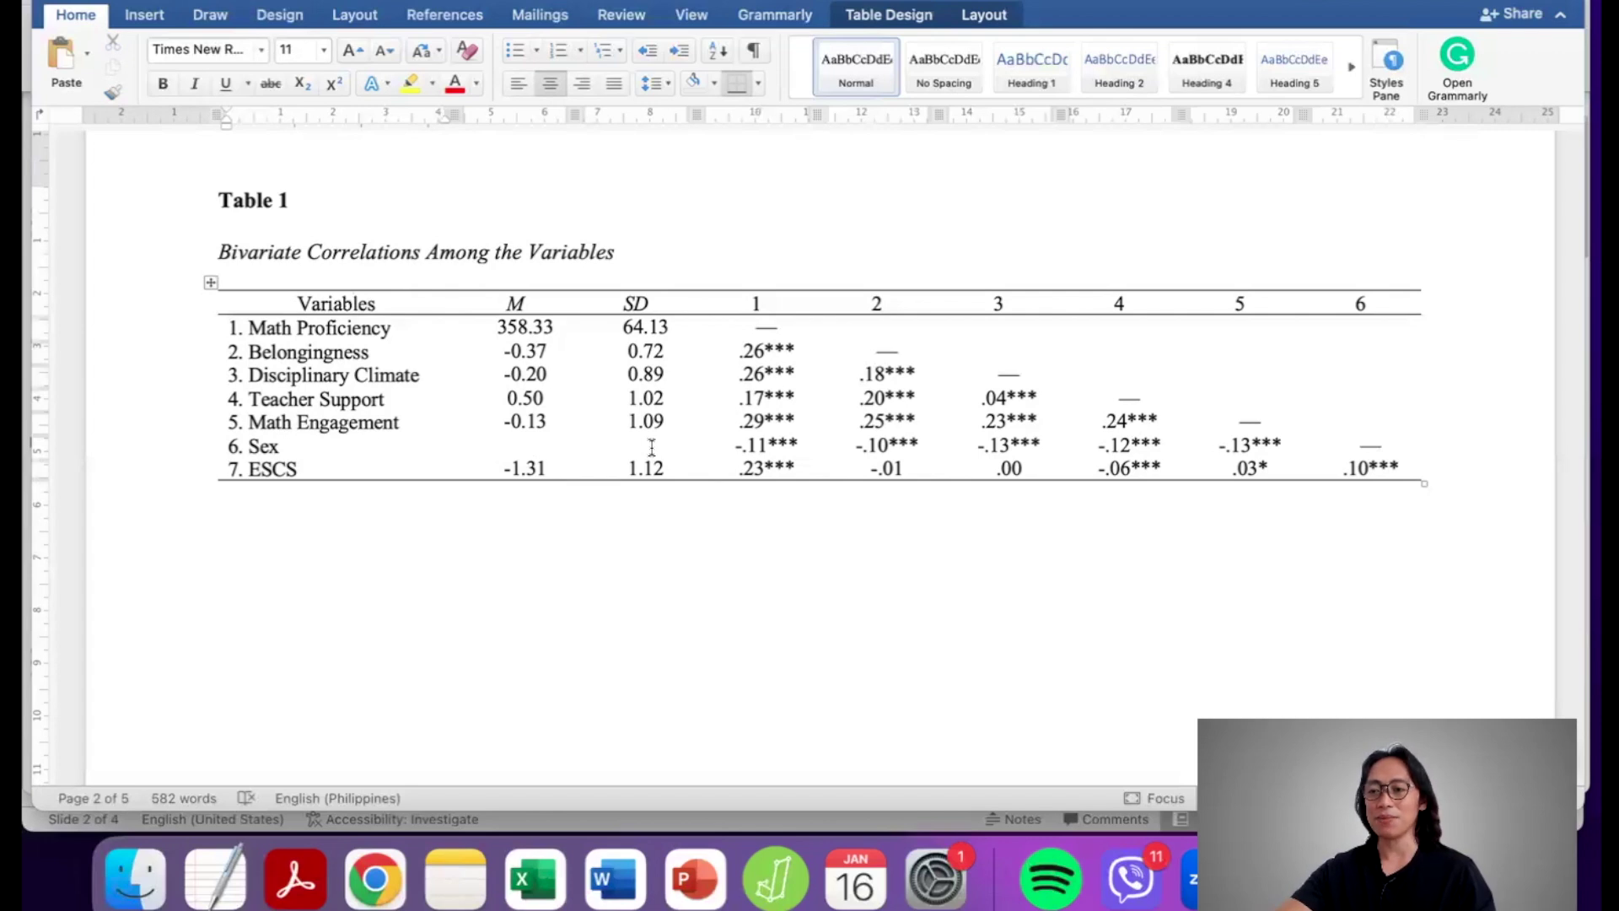
Step: Scroll to Table 2, highlight its Total Effects label, then bring up the PowerPoint mediation slide
key(ctrl+Up)
click(523, 588)
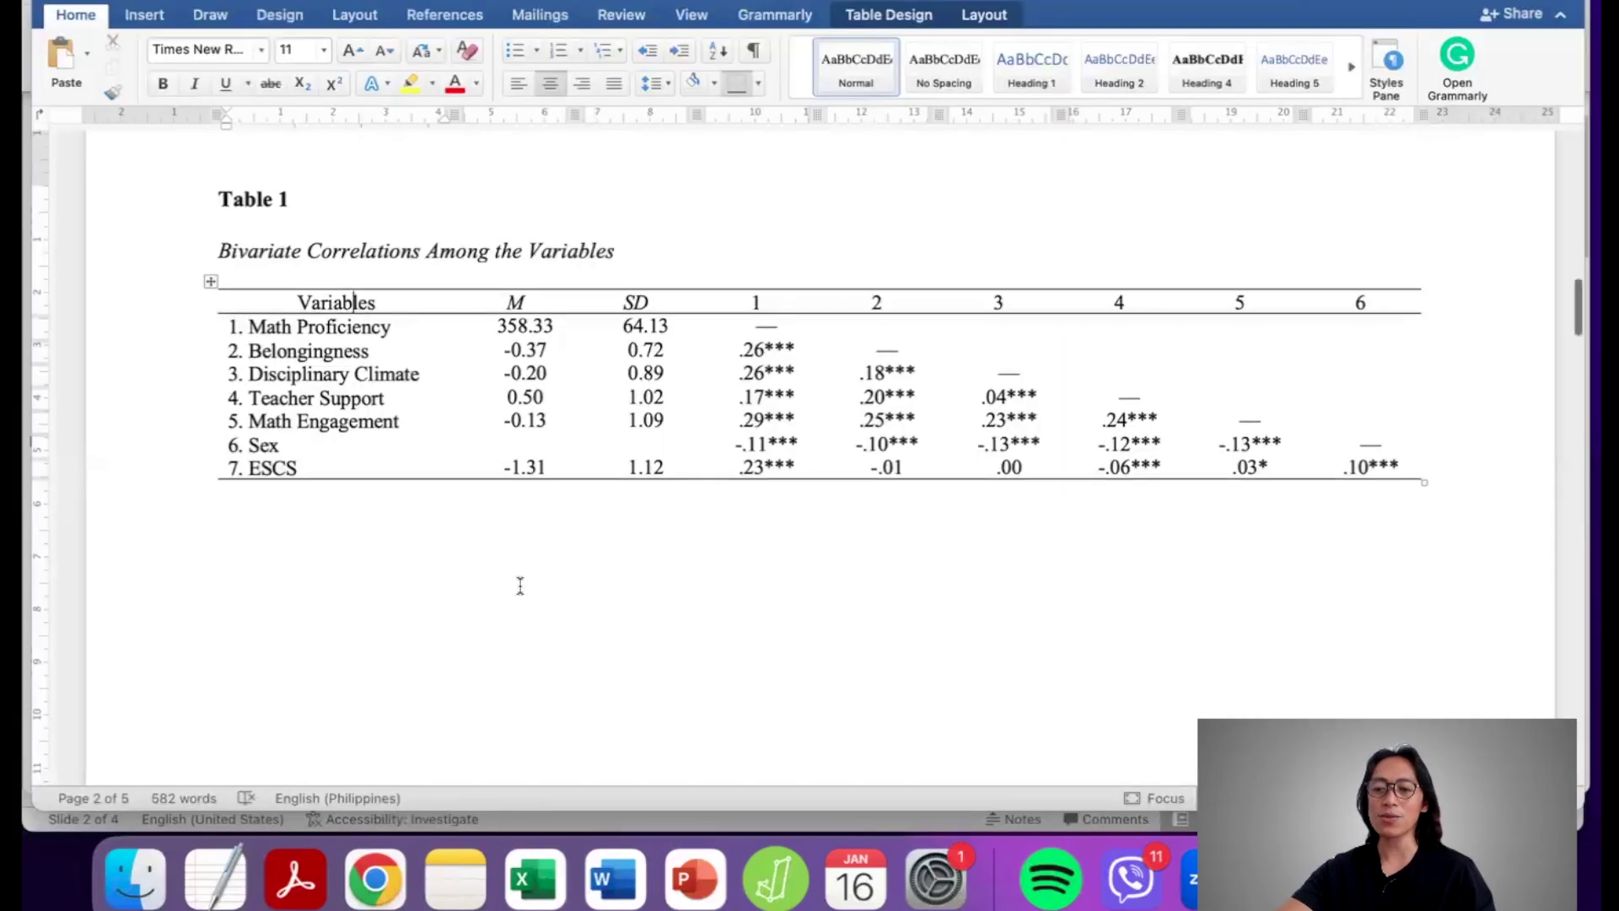
scroll(520, 585, down, 15)
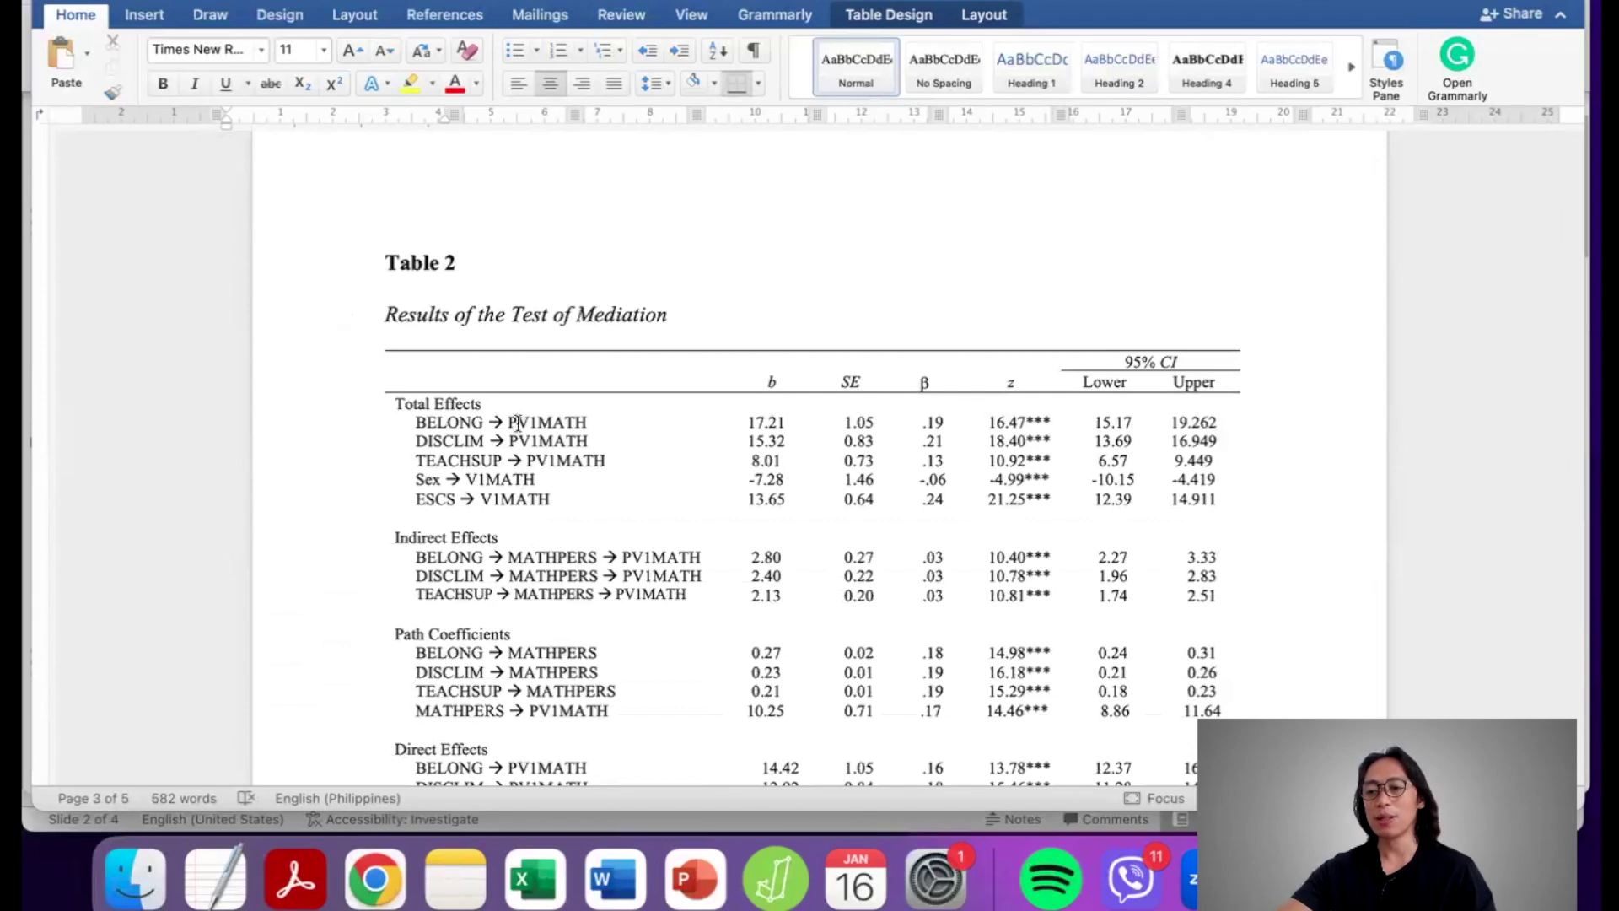
scroll(517, 422, down, 3)
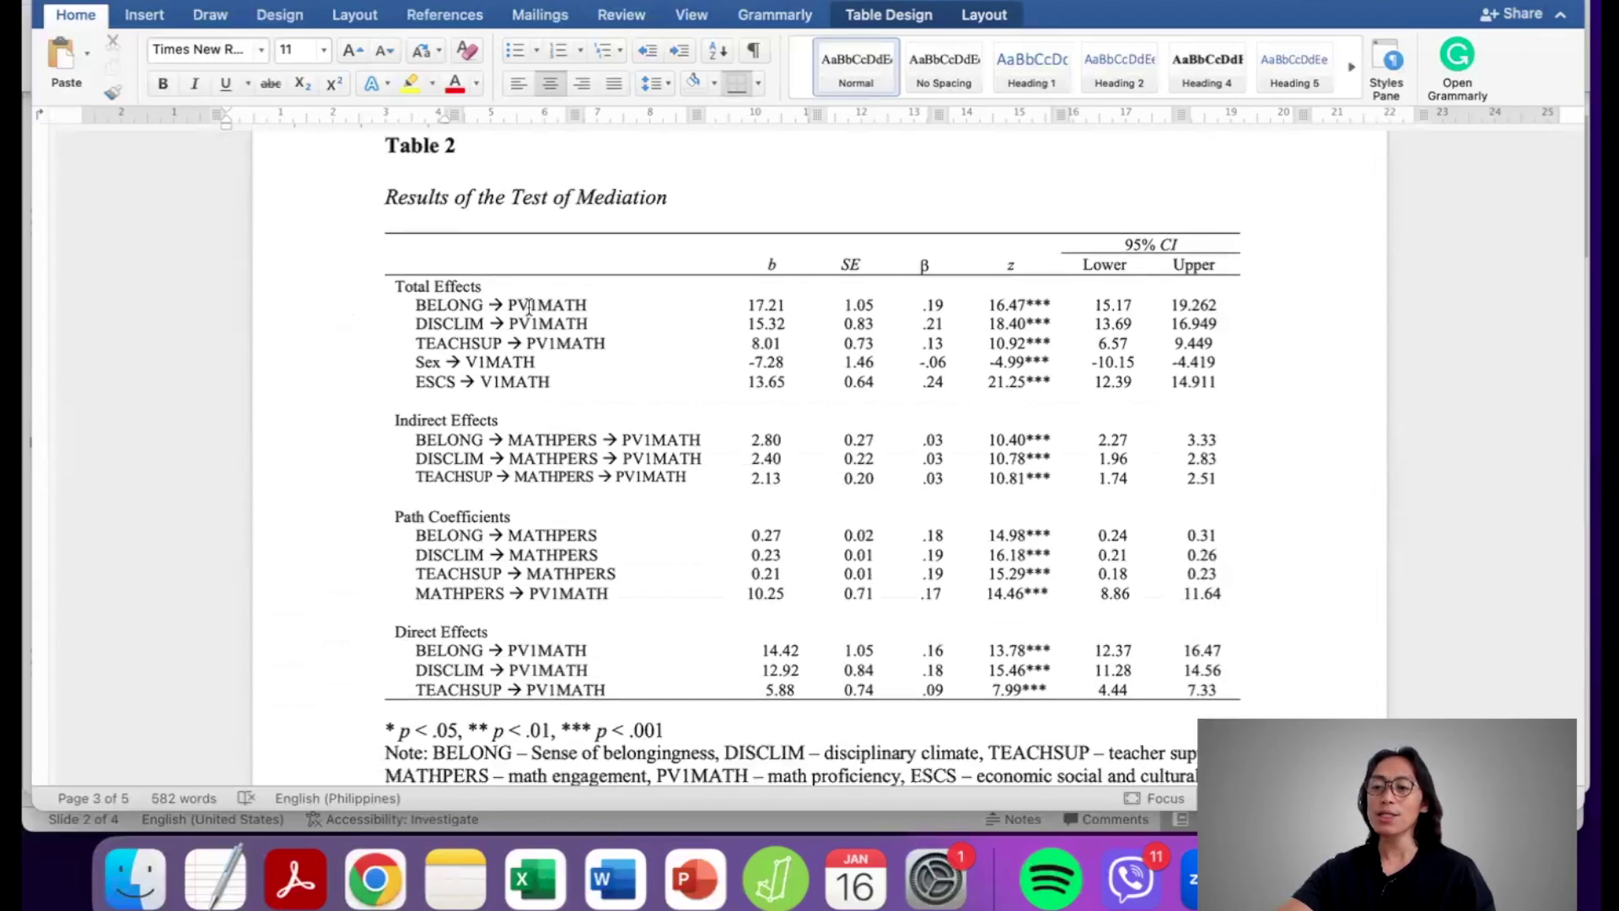
scroll(559, 428, down, 1)
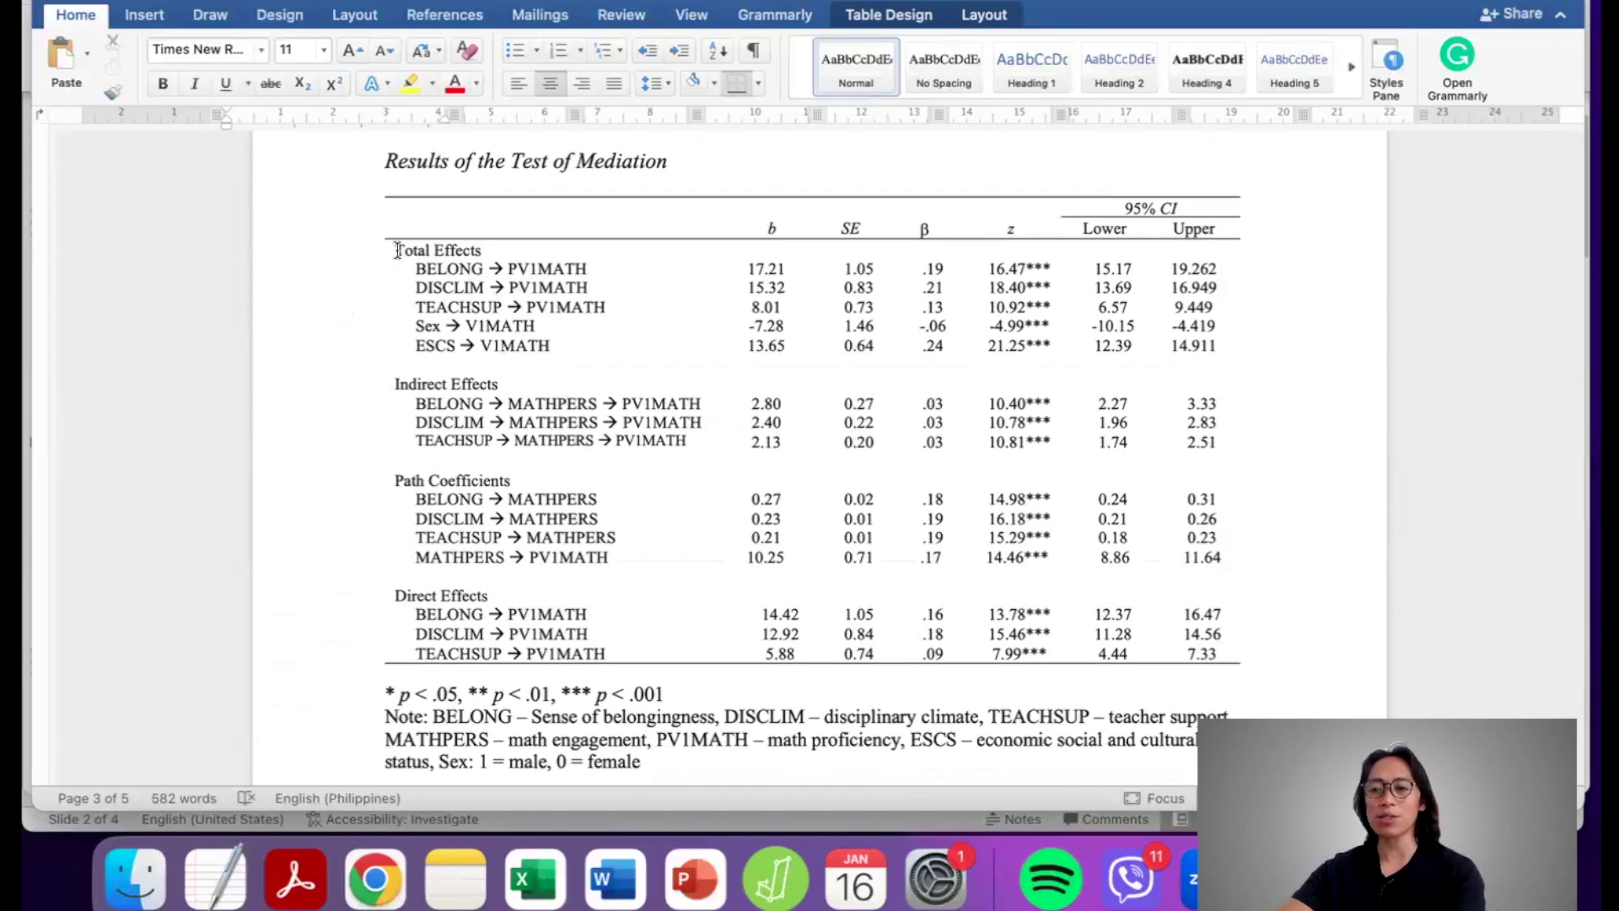
drag(397, 252, 476, 250)
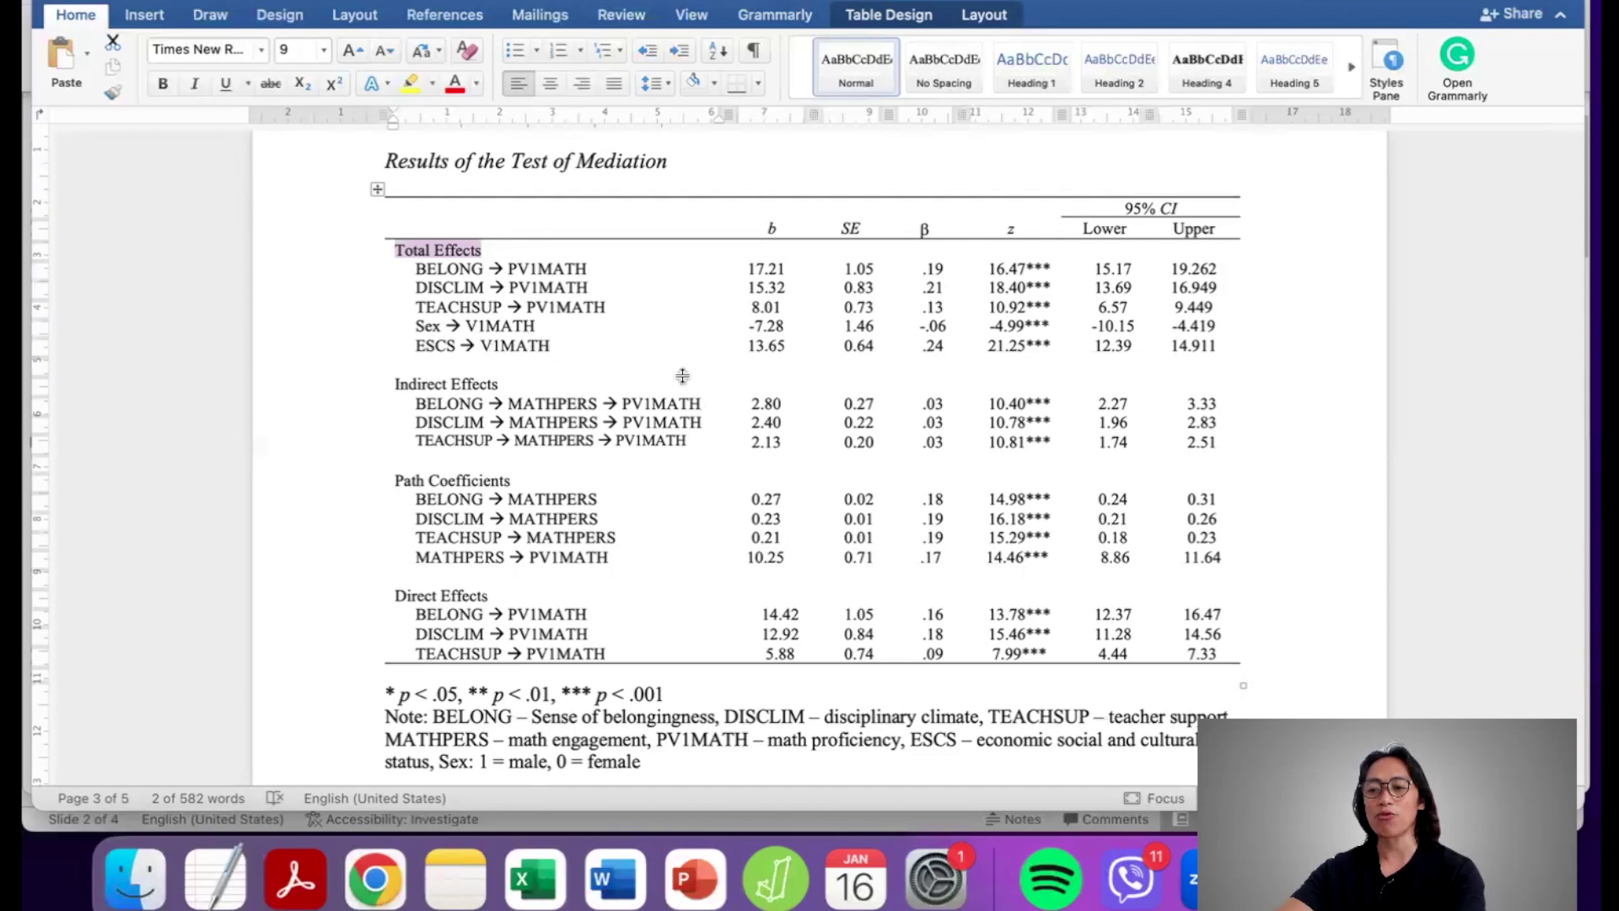
key(super+Tab)
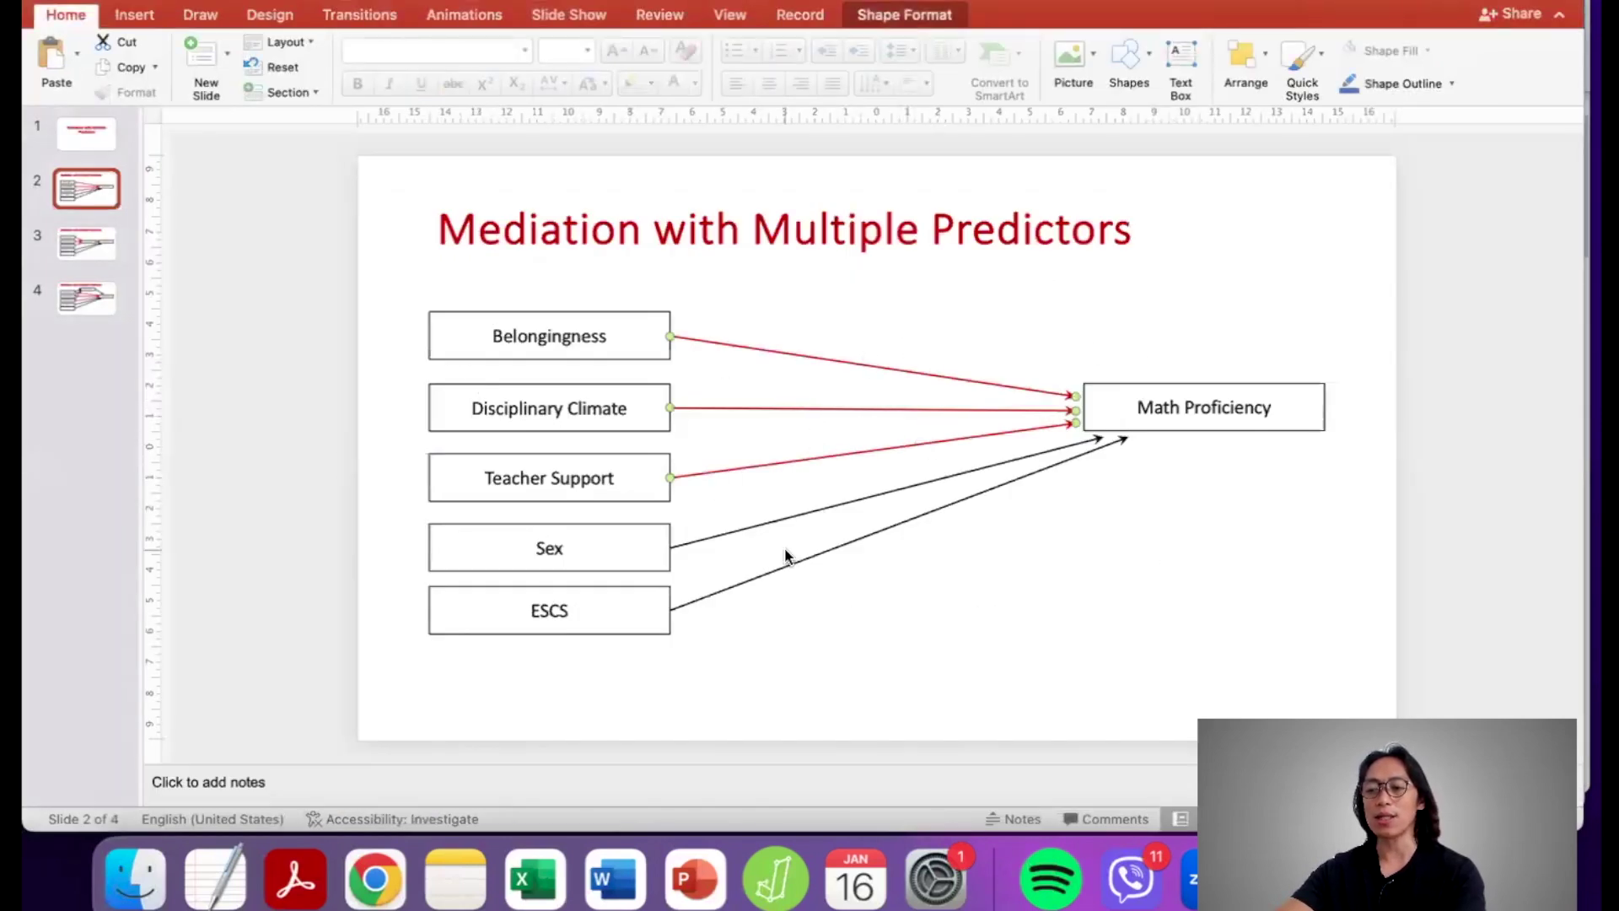
Step: Alternate between Word's Table 2 and PowerPoint slide 3 showing Math Engagement as mediator
key(ctrl+Up)
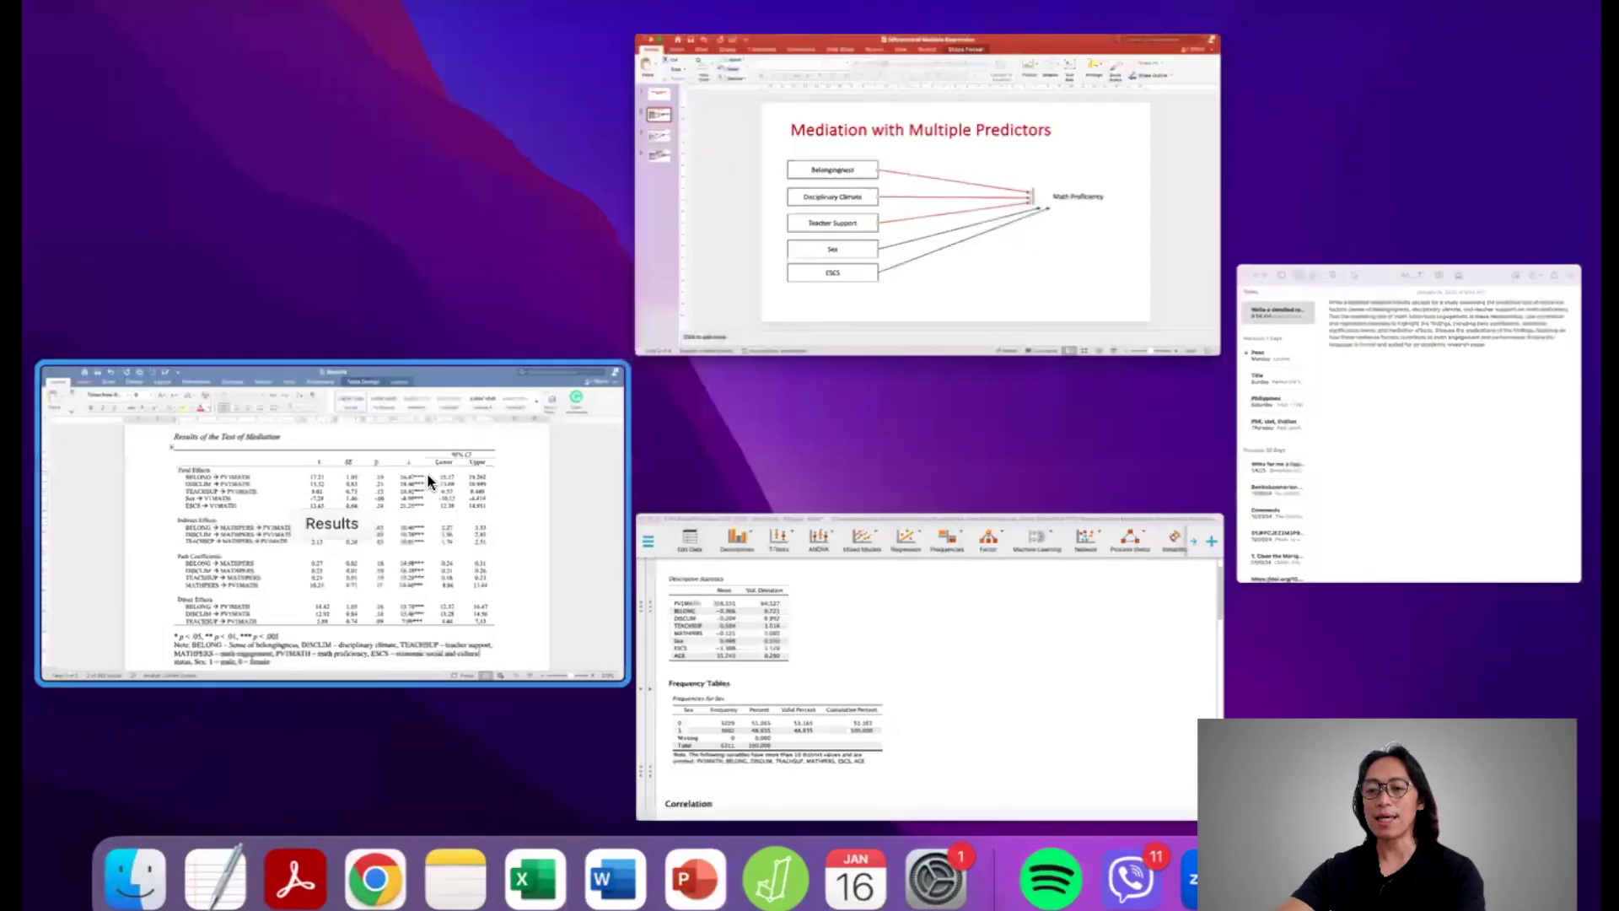
click(427, 473)
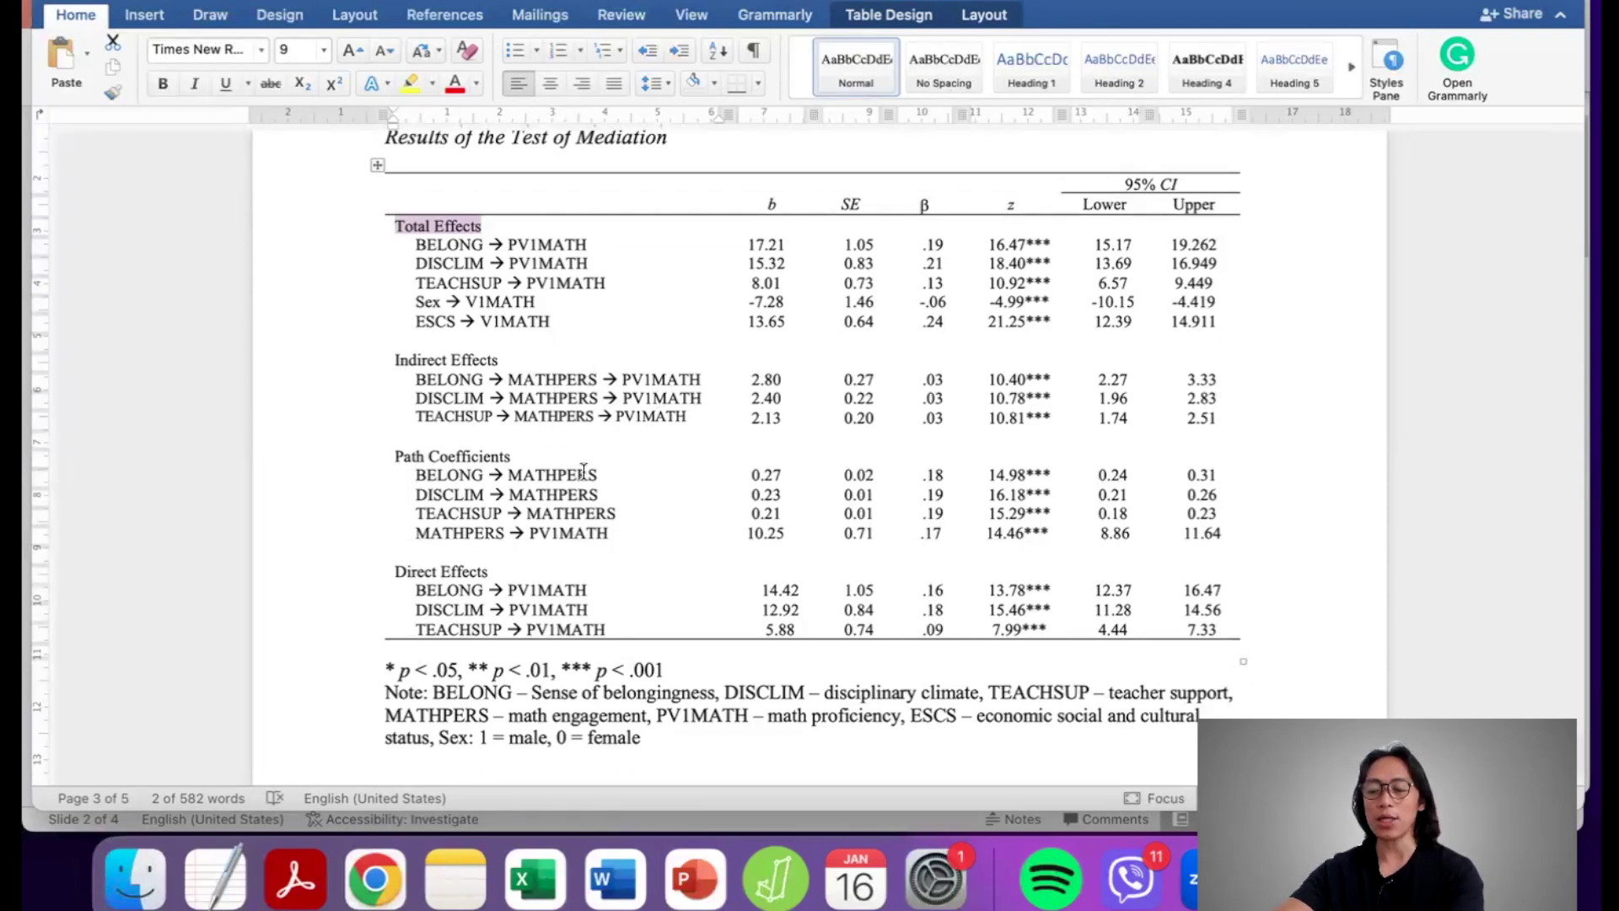
key(ctrl+Up)
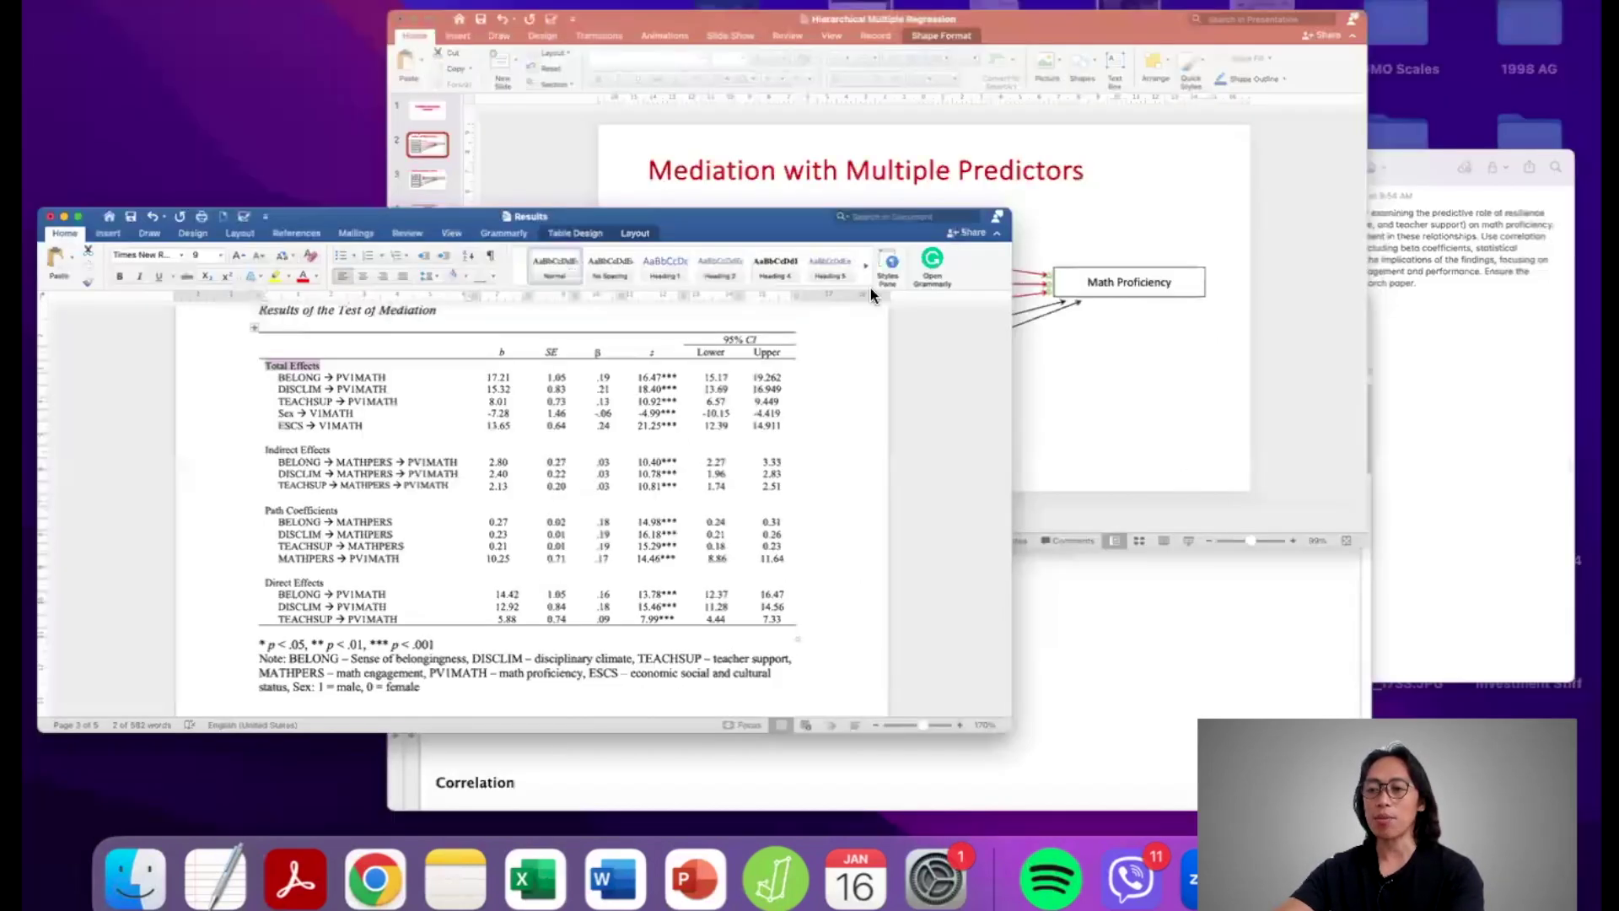
click(871, 289)
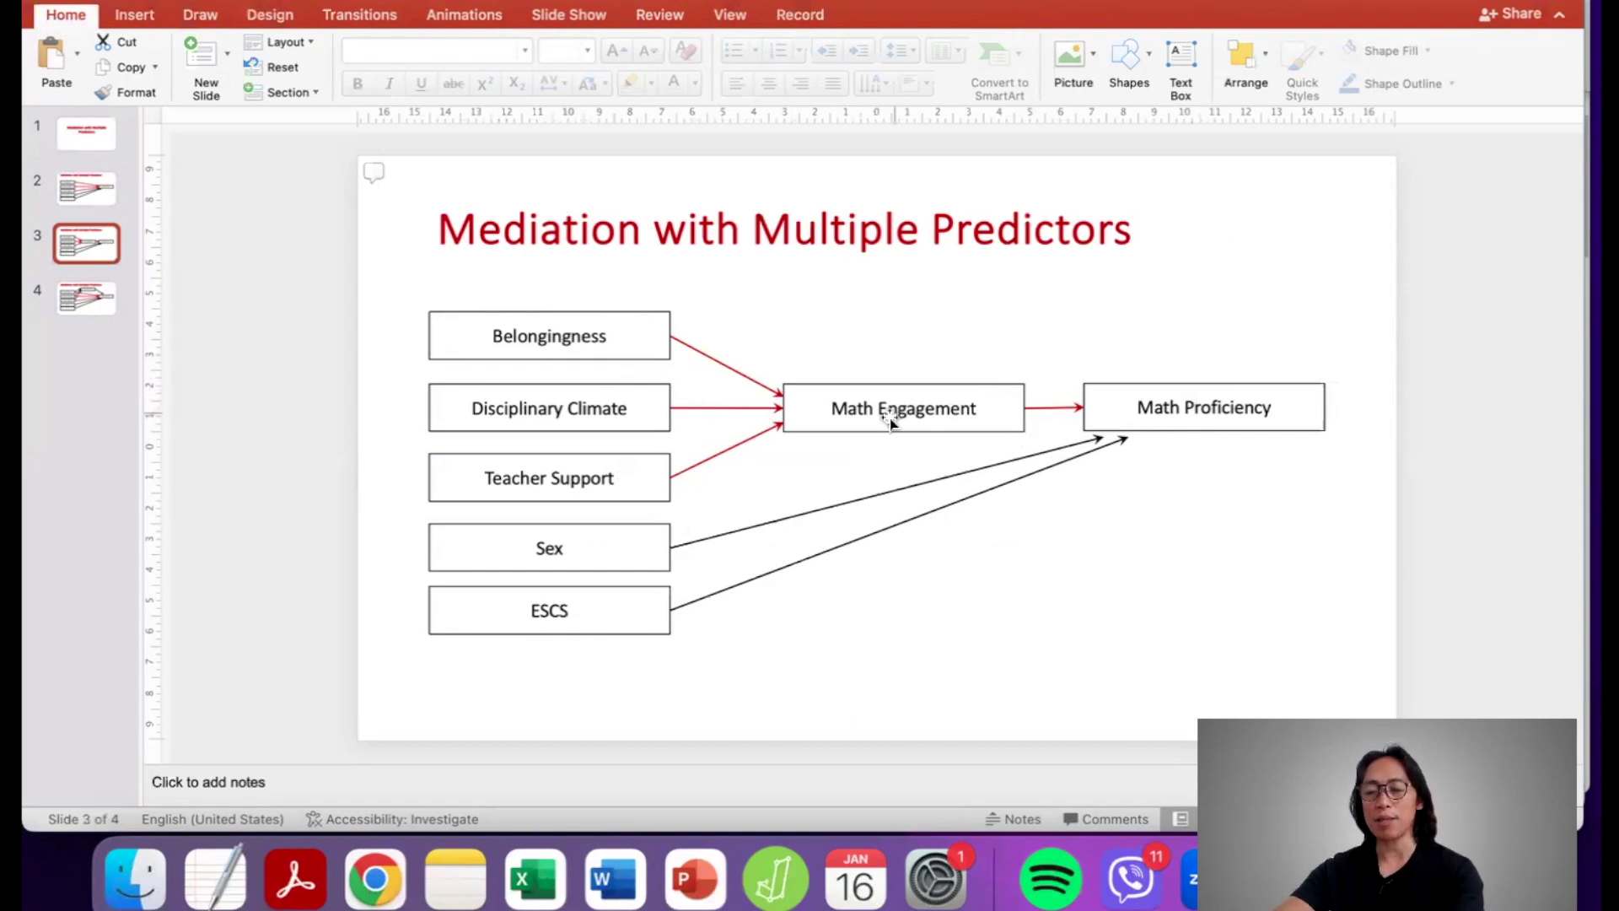
key(ctrl+Up)
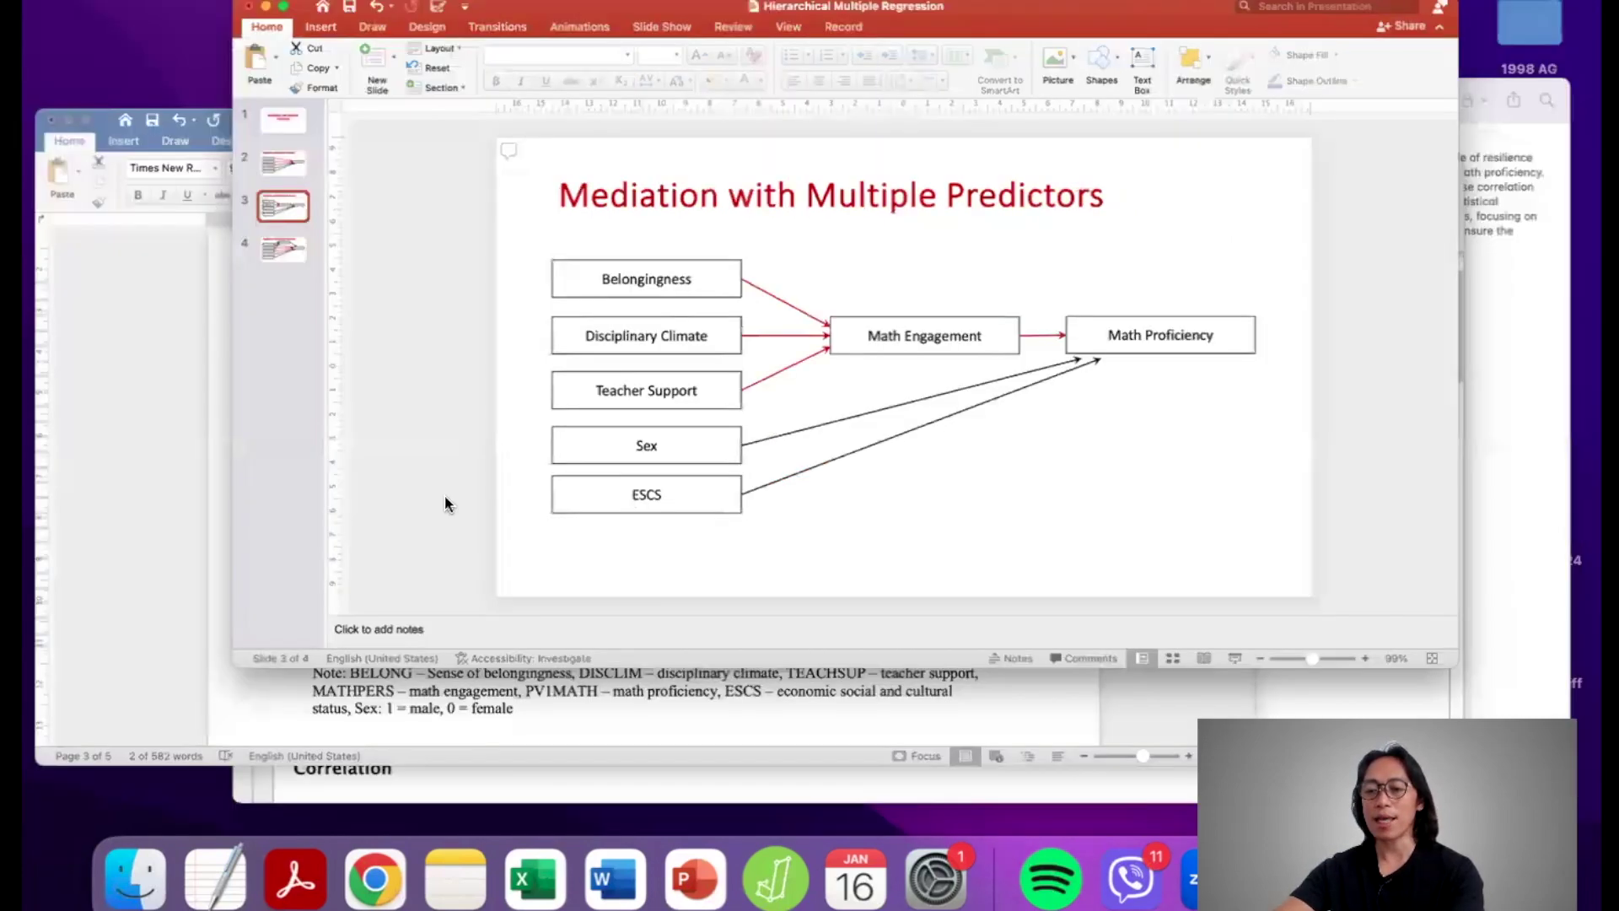
click(443, 494)
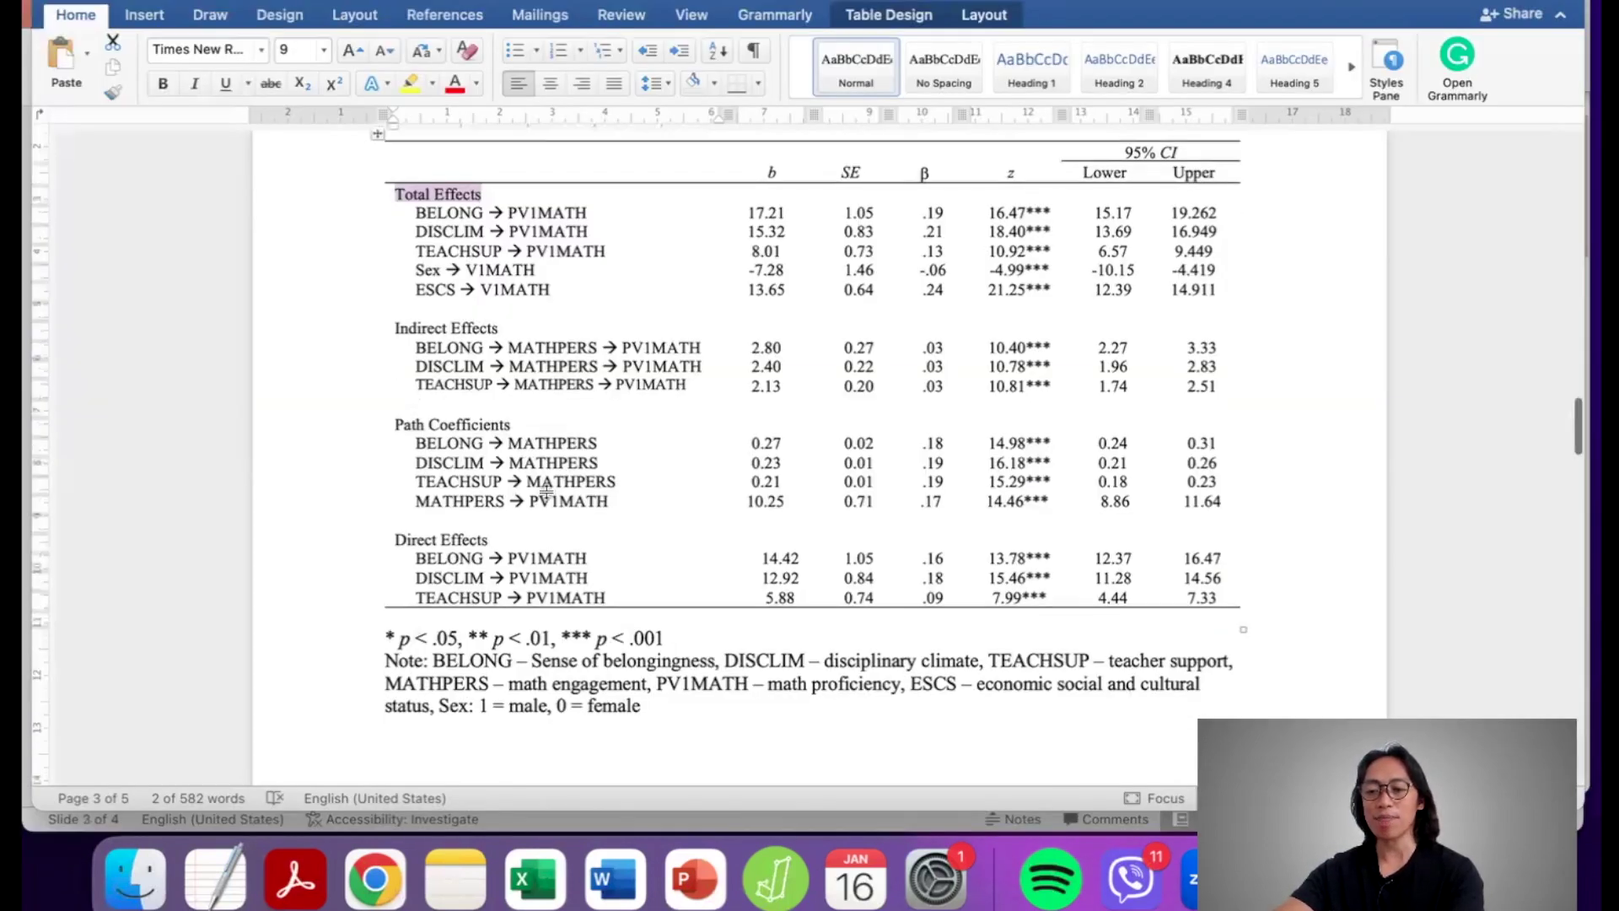
scroll(518, 445, down, 1)
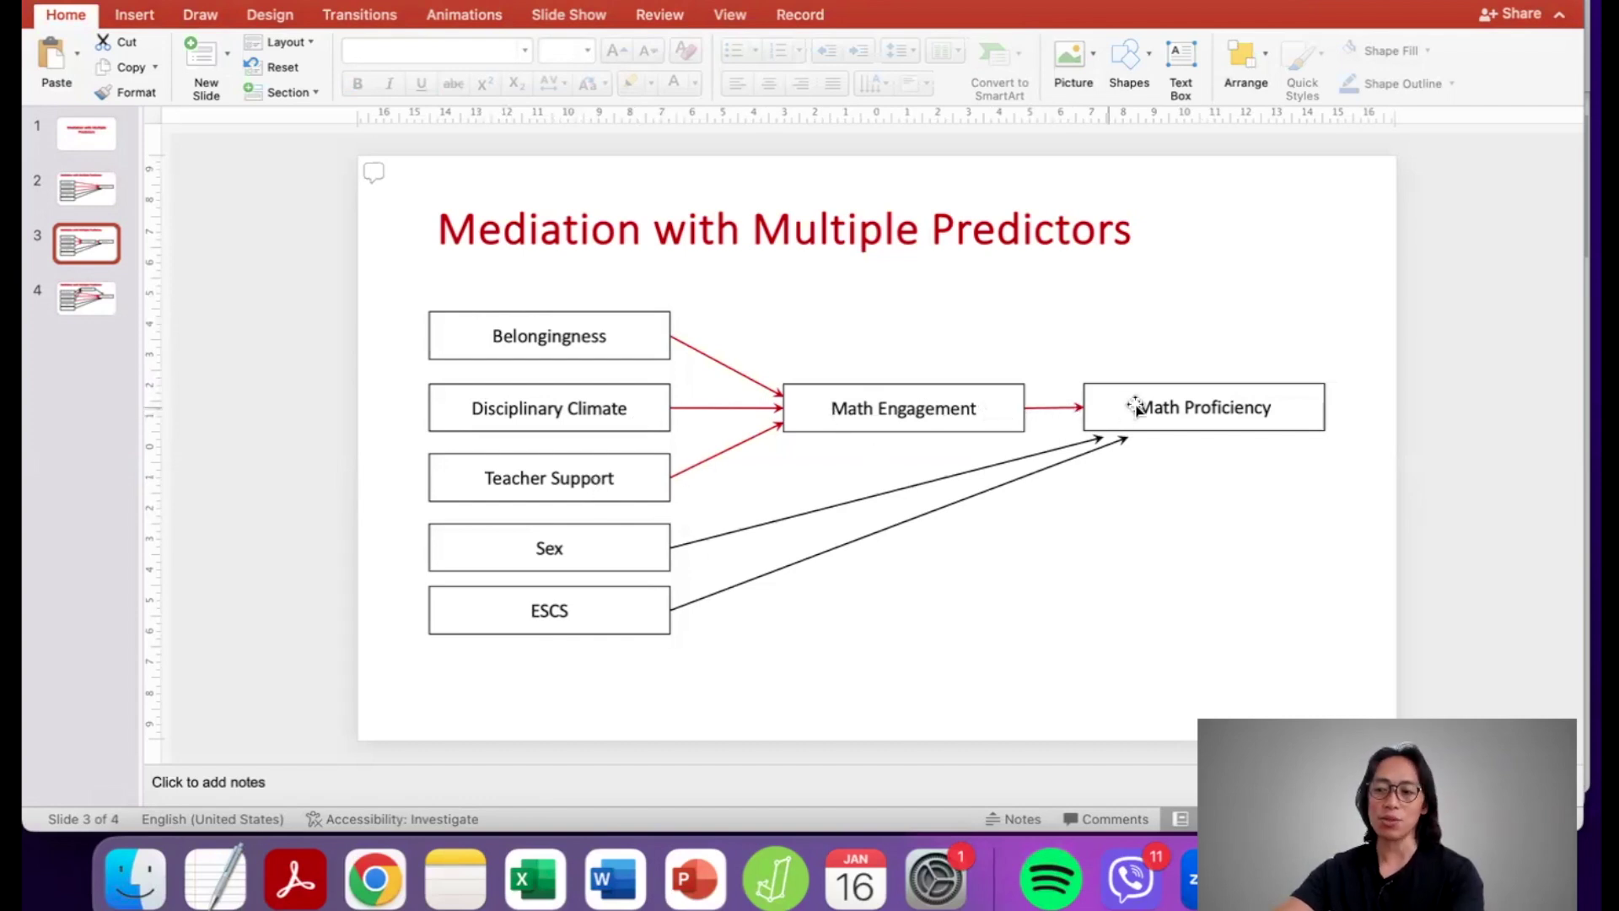
Step: View PowerPoint slide 4's direct and indirect path diagram, then return to Word's Table 2
key(ctrl+Up)
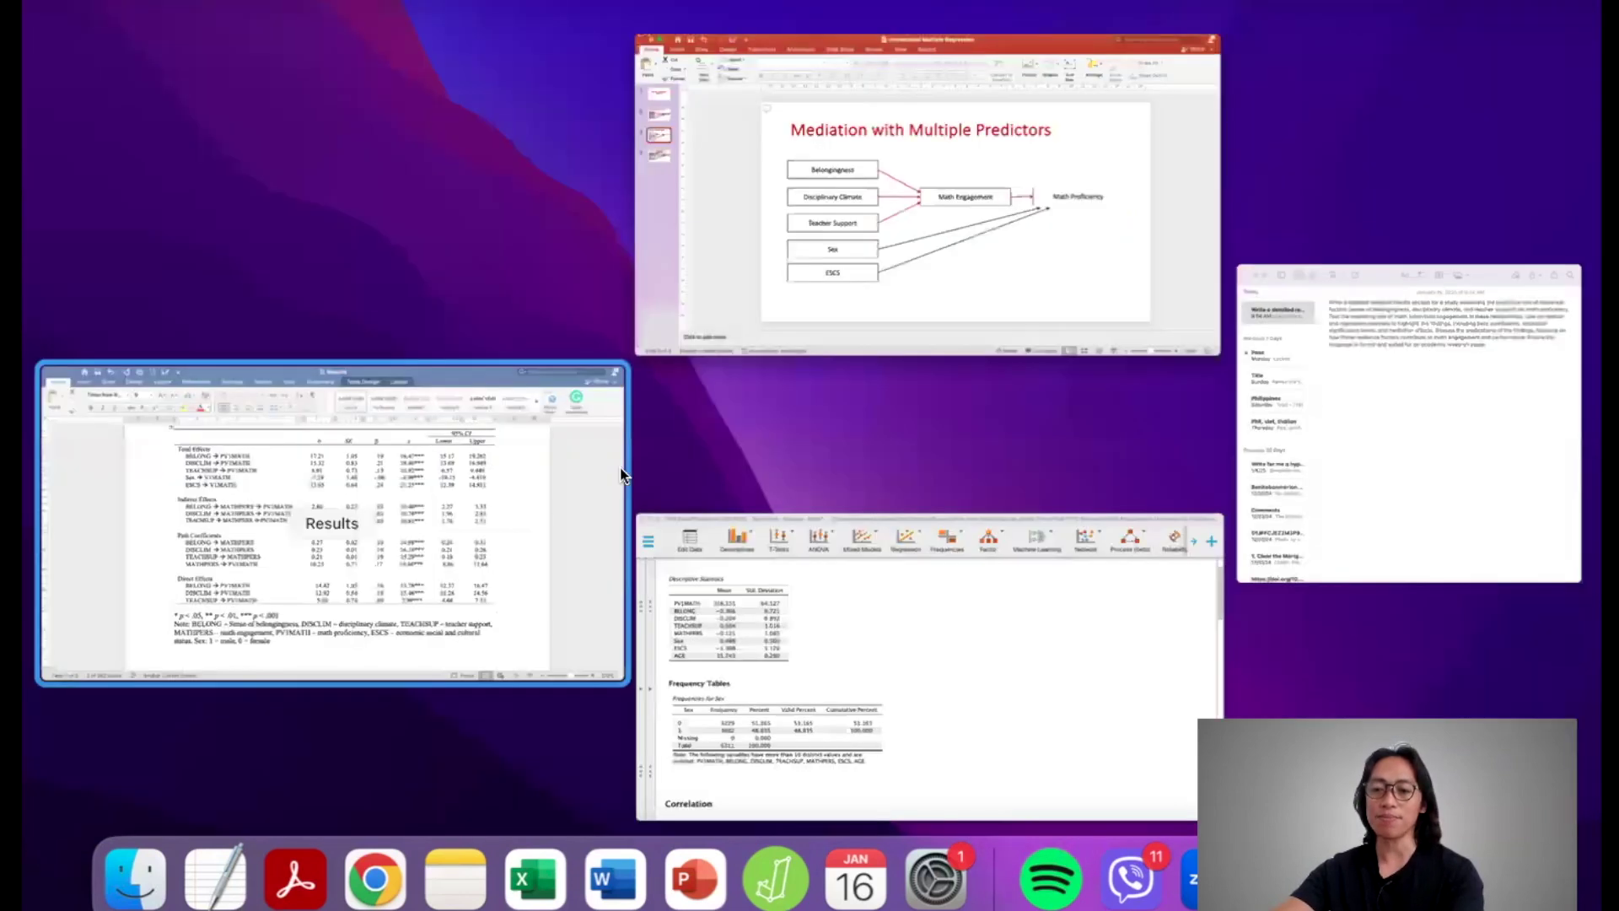
click(489, 562)
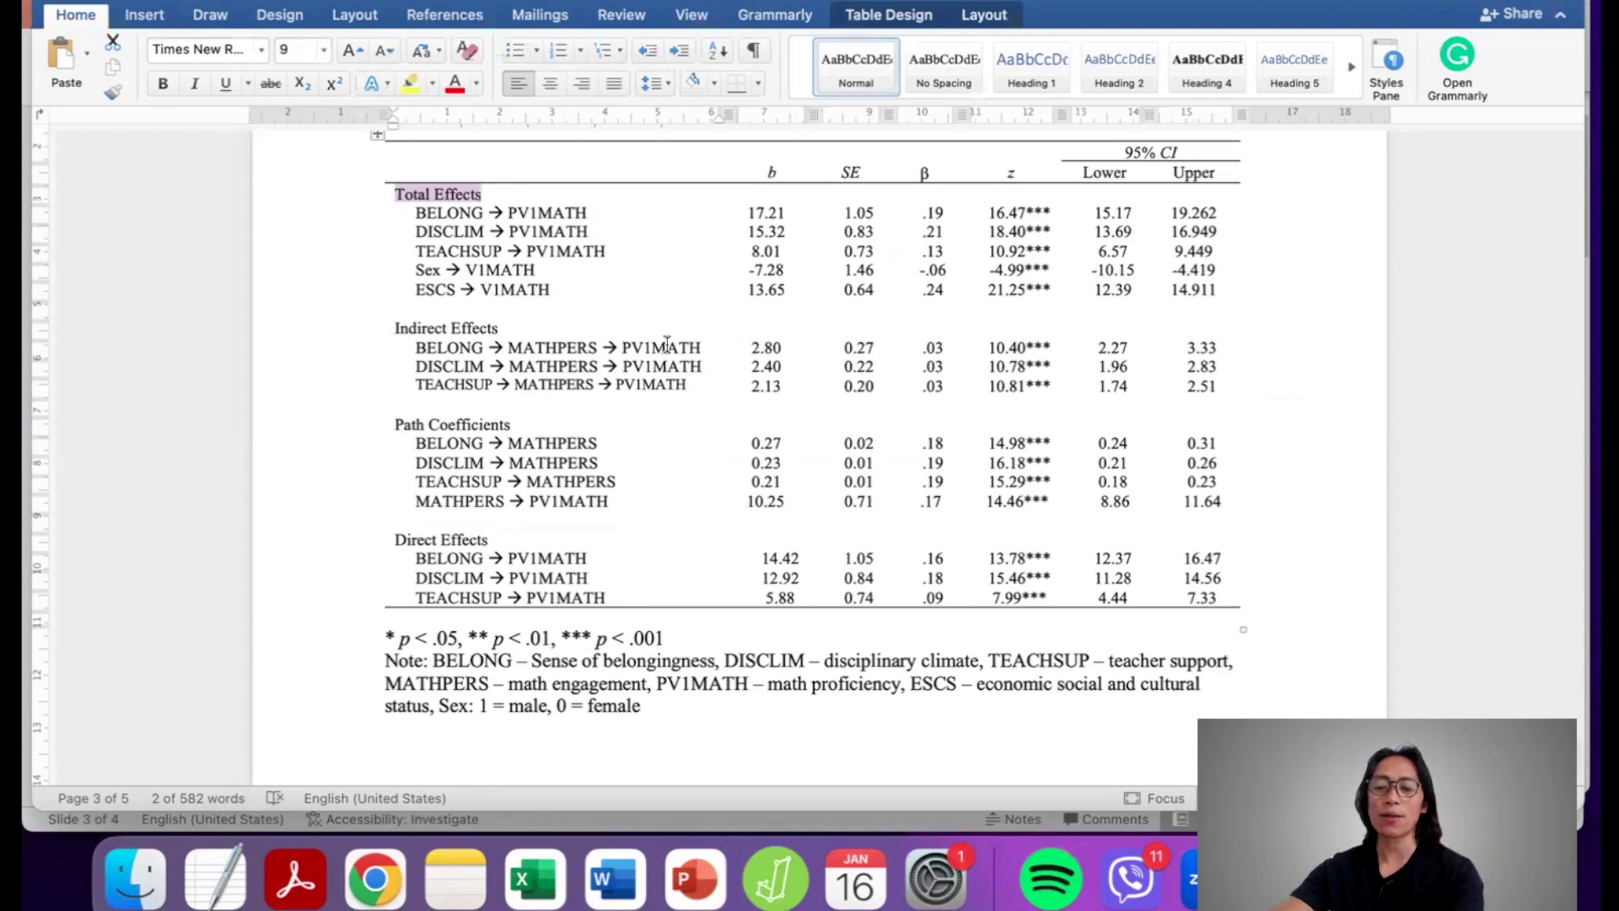
key(ctrl+Up)
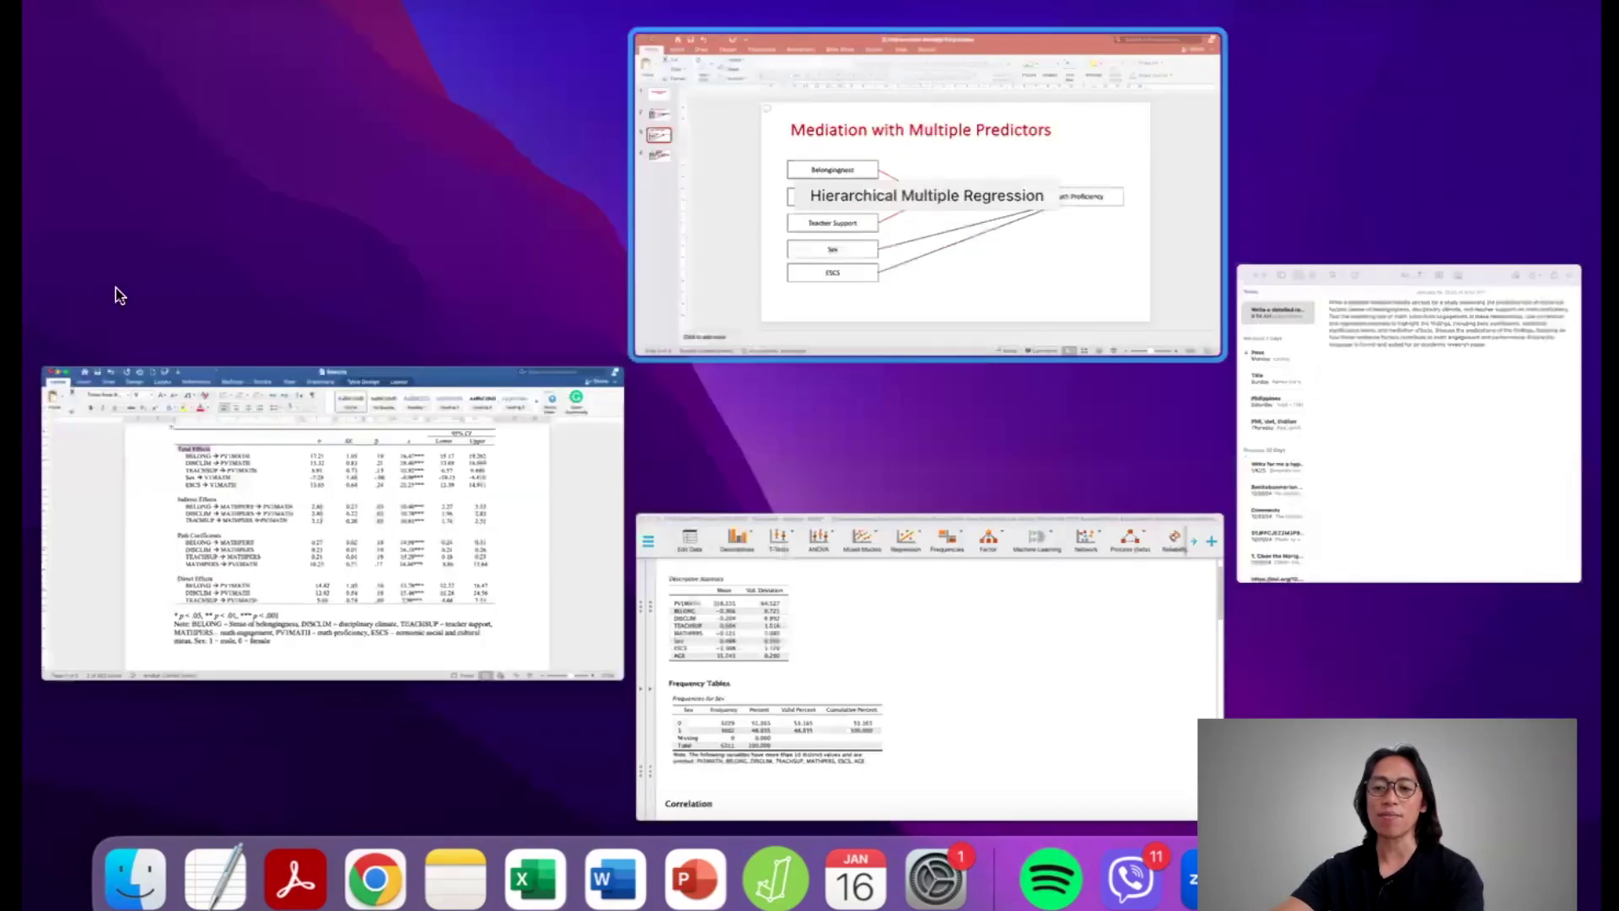
key(Return)
click(109, 288)
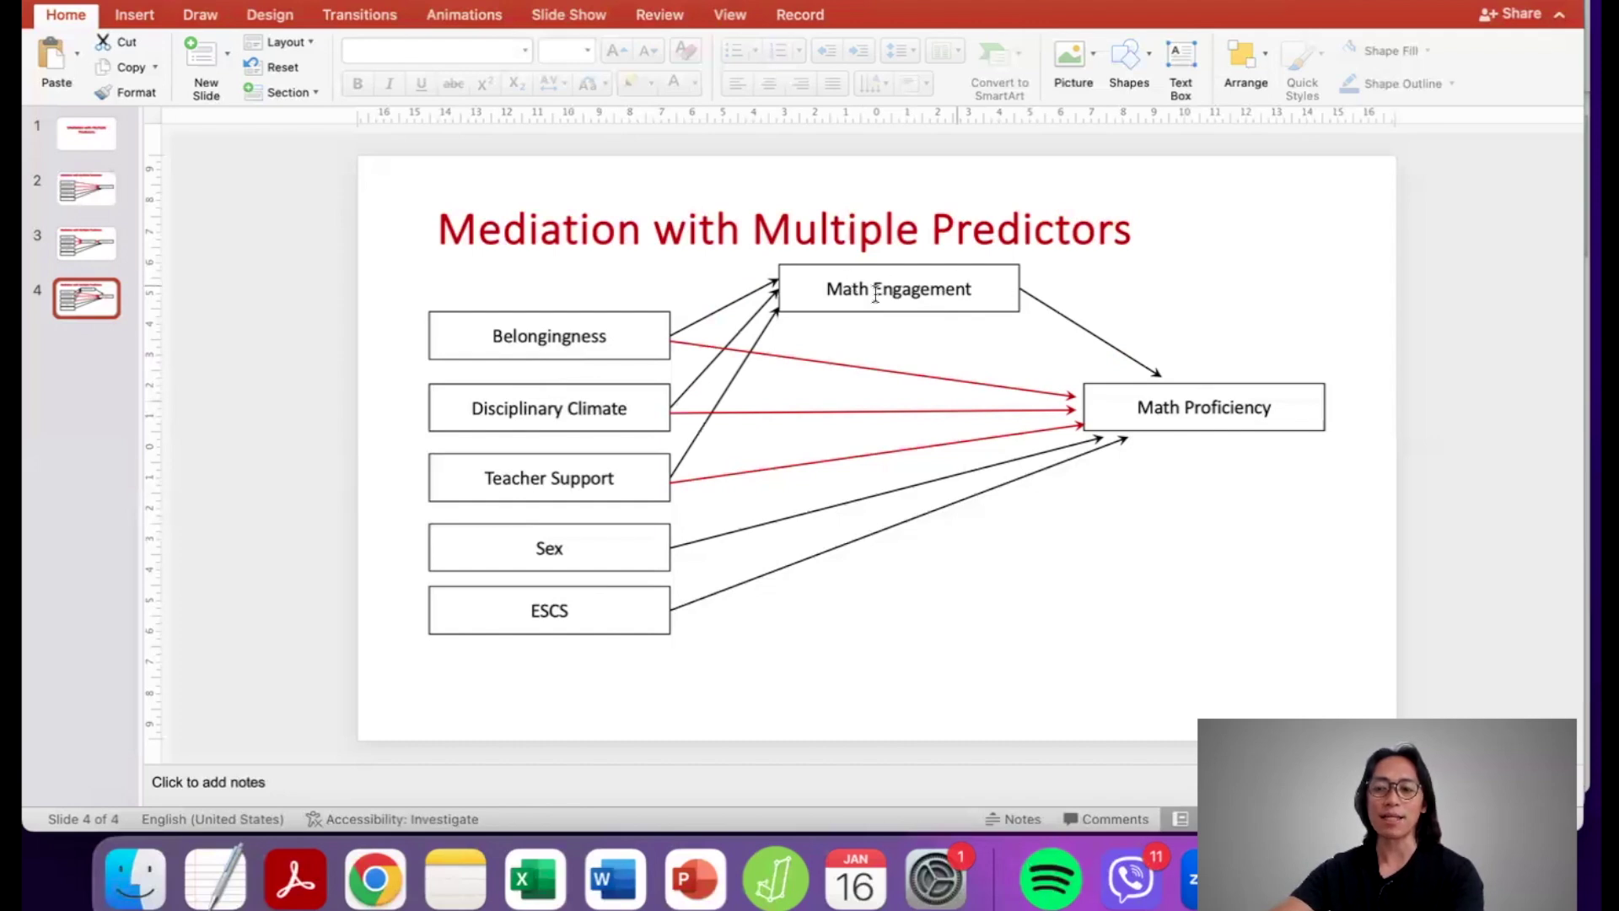
key(ctrl+Up)
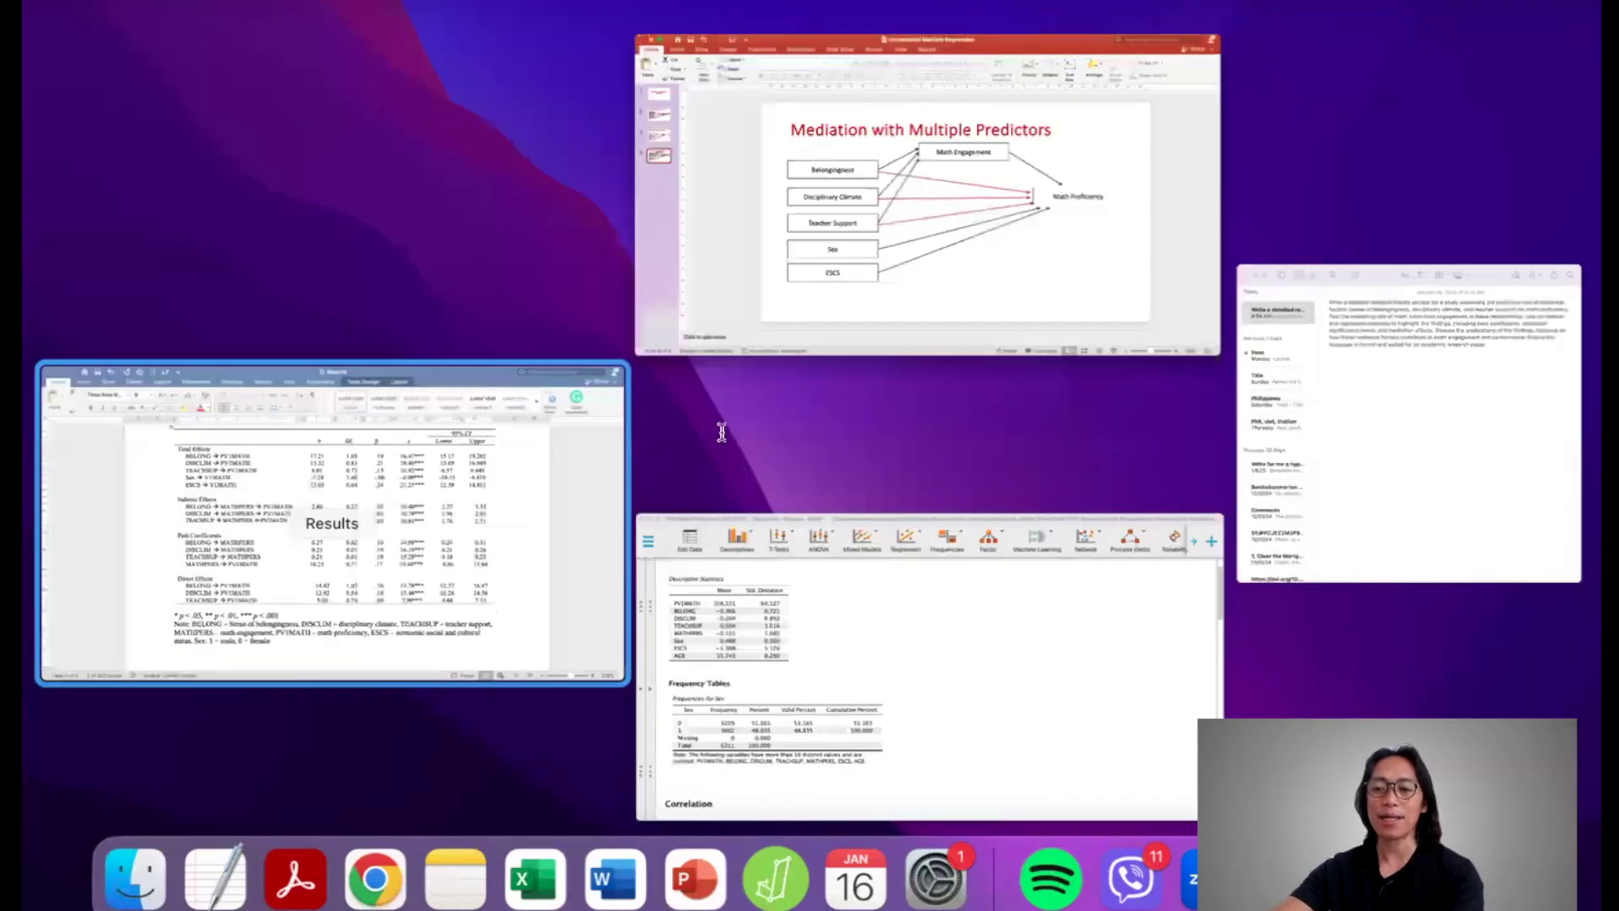
click(469, 547)
scroll(796, 271, up, 2)
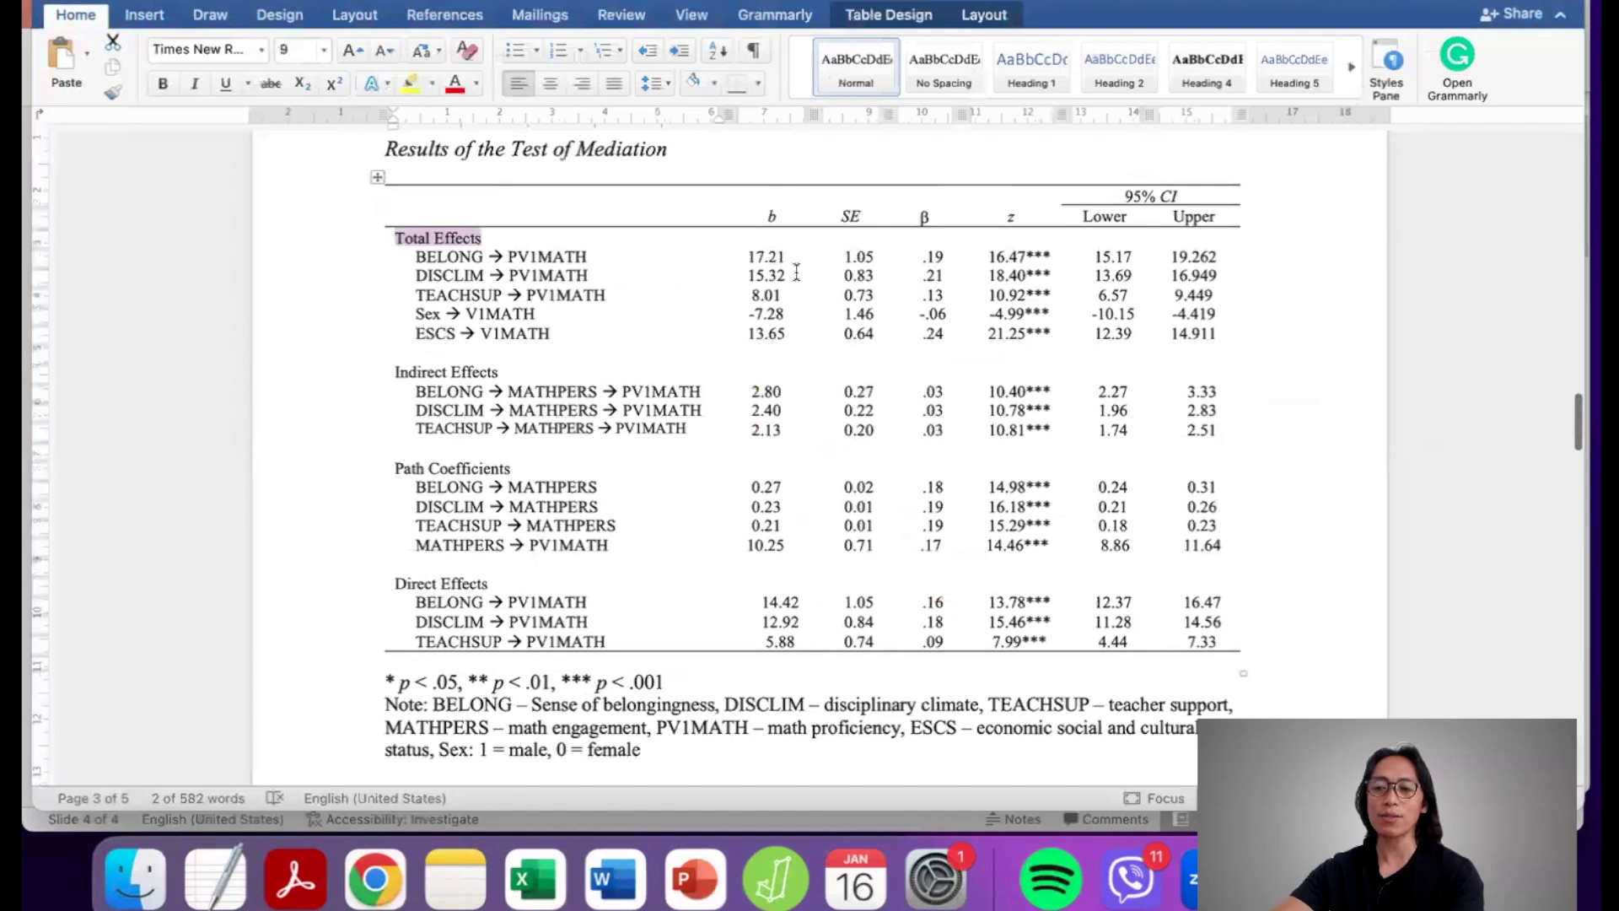
click(796, 272)
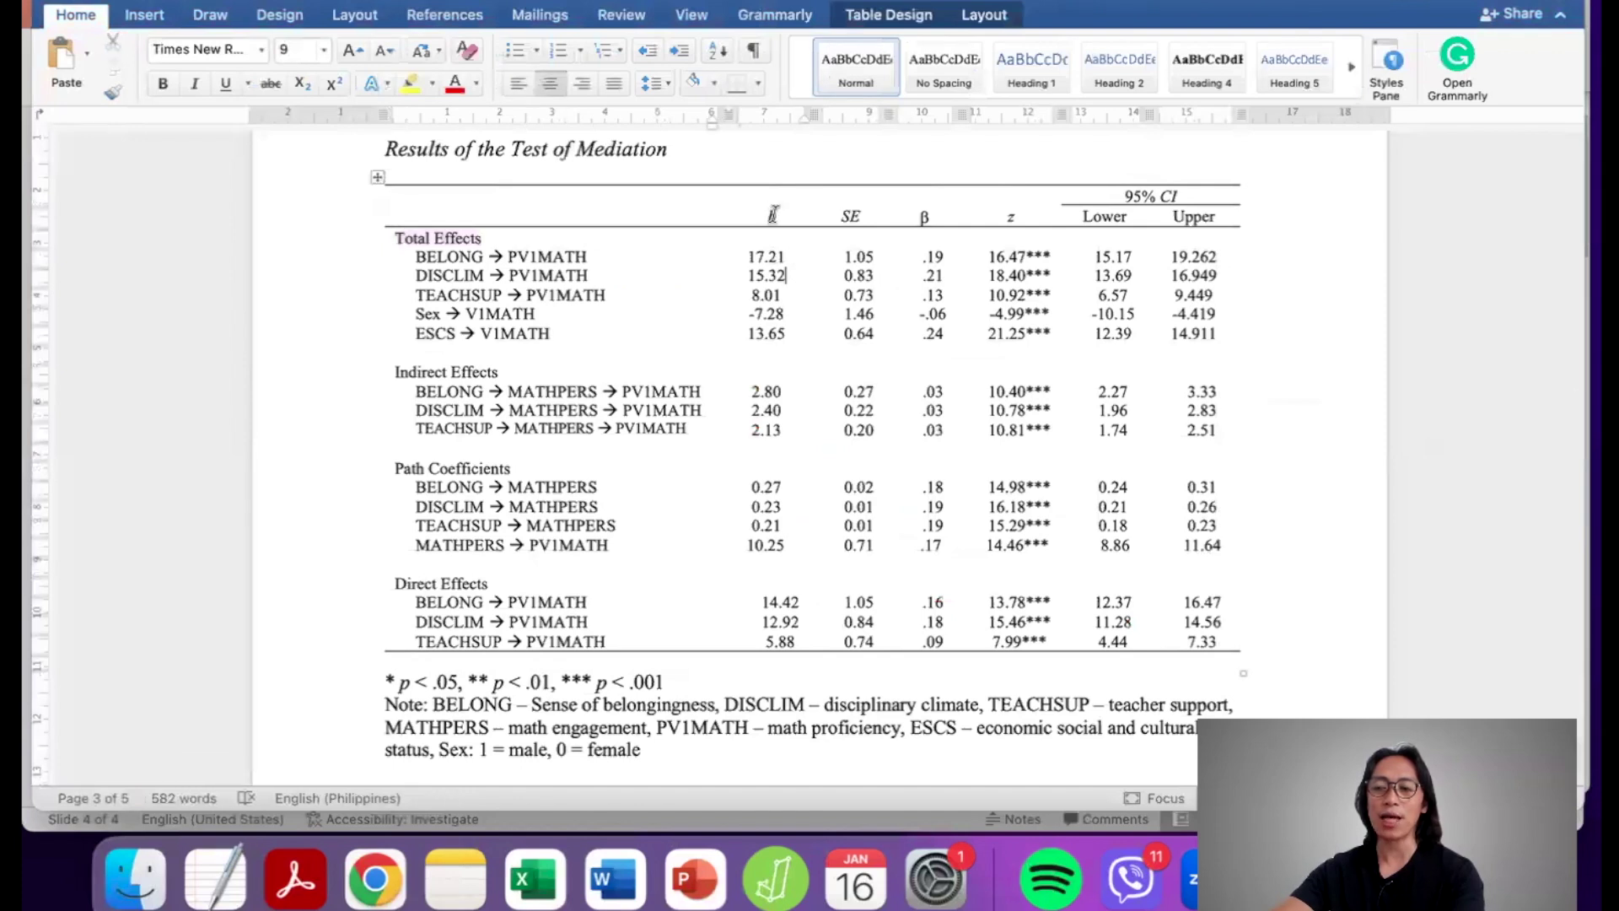
double_click(773, 214)
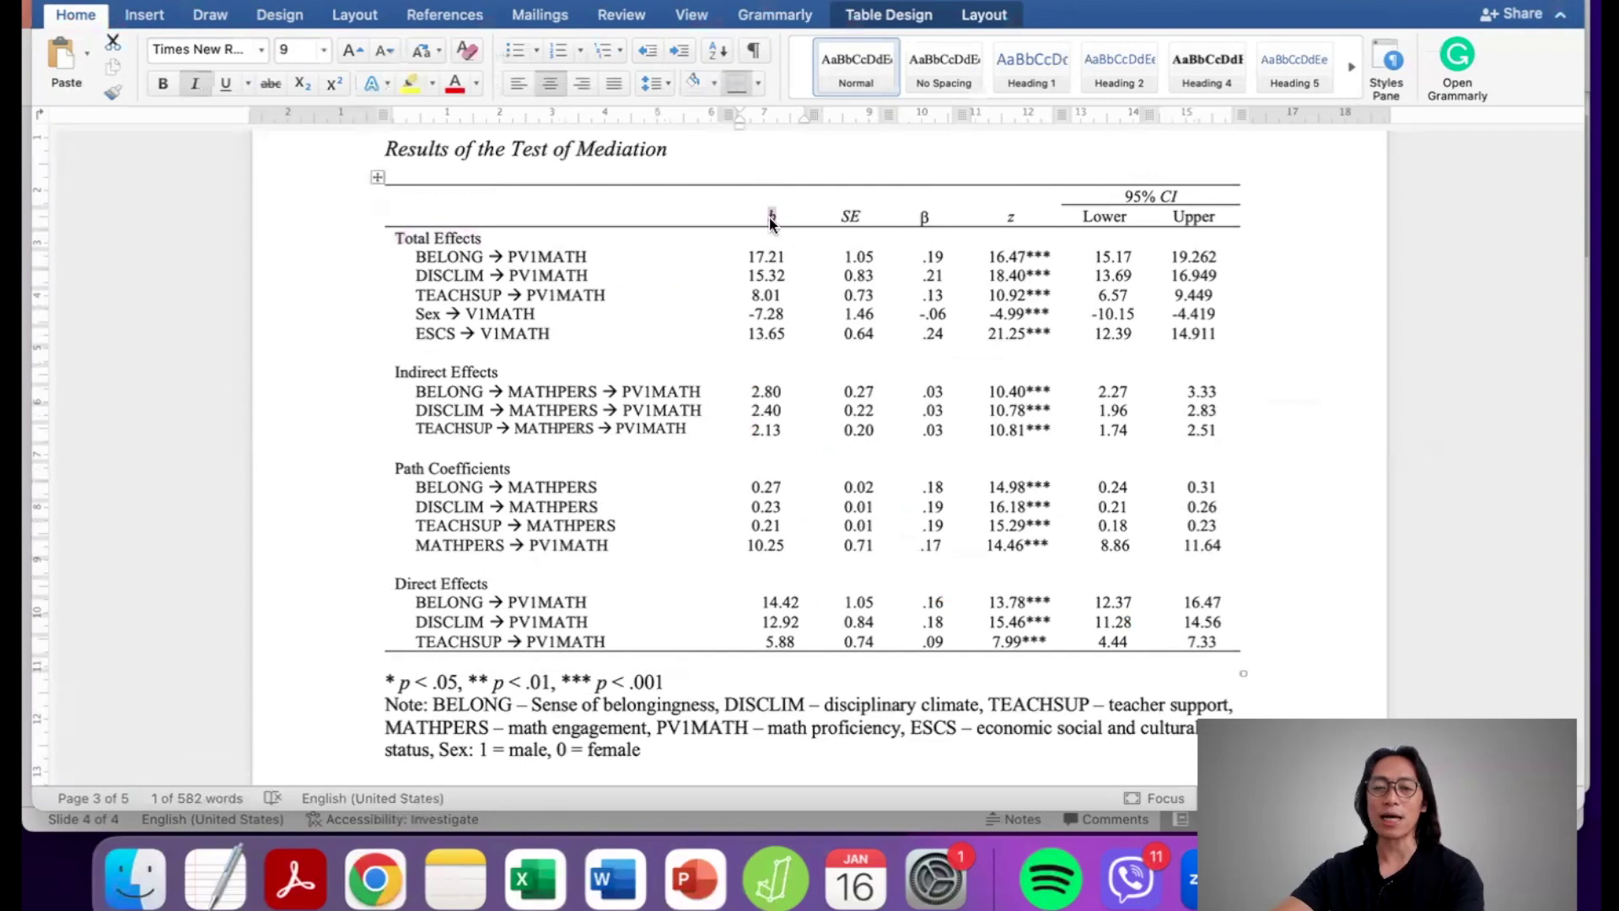
double_click(848, 216)
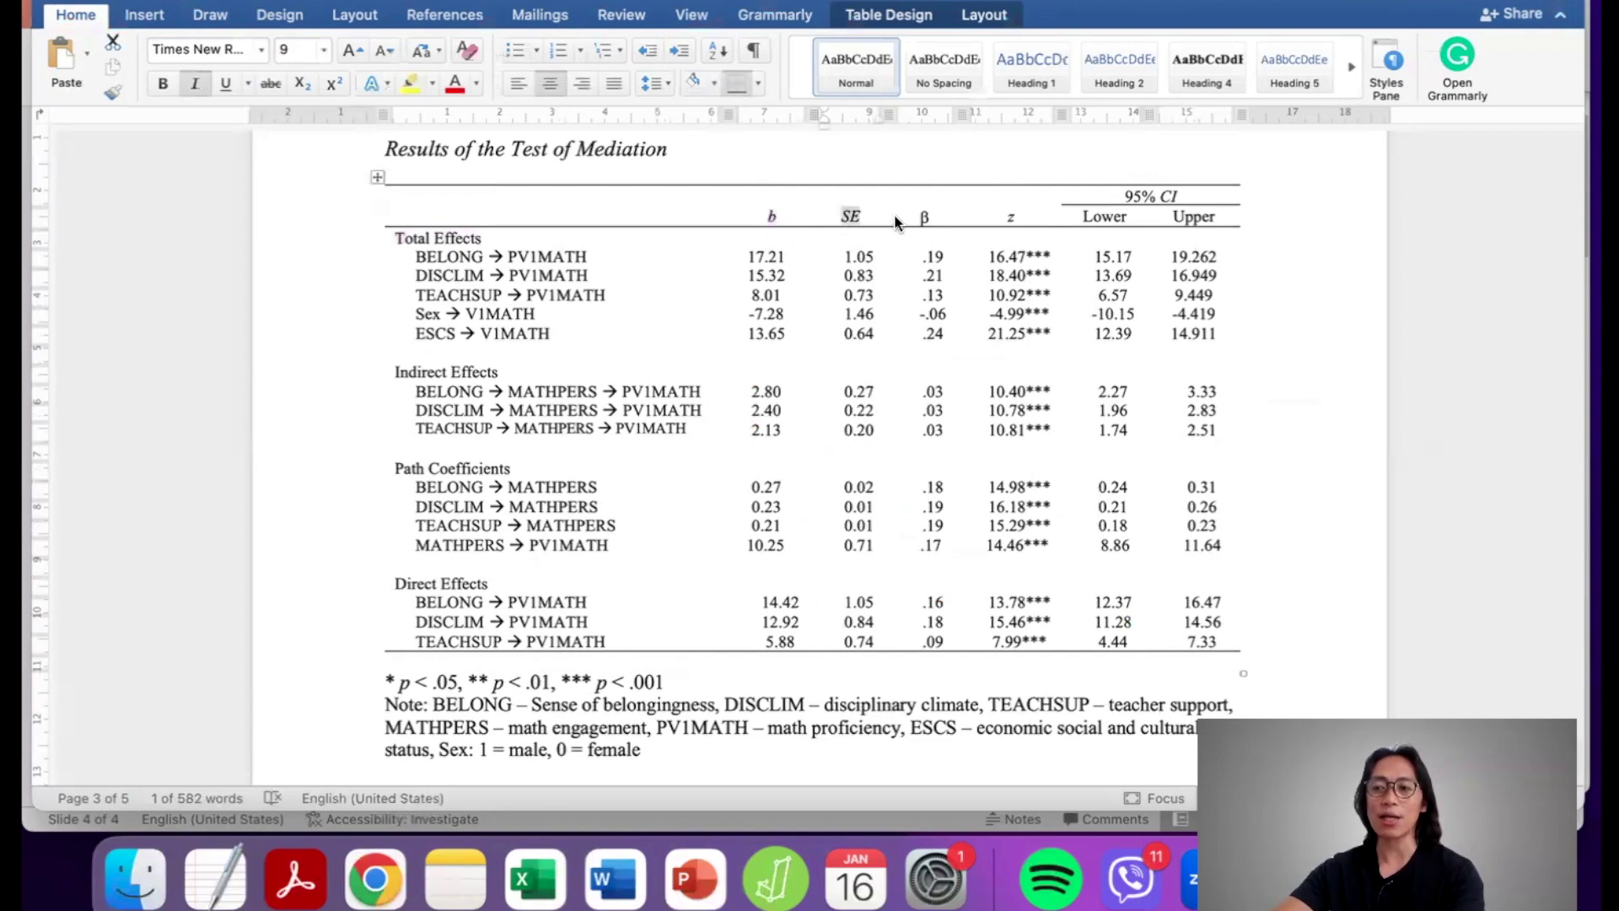
double_click(925, 216)
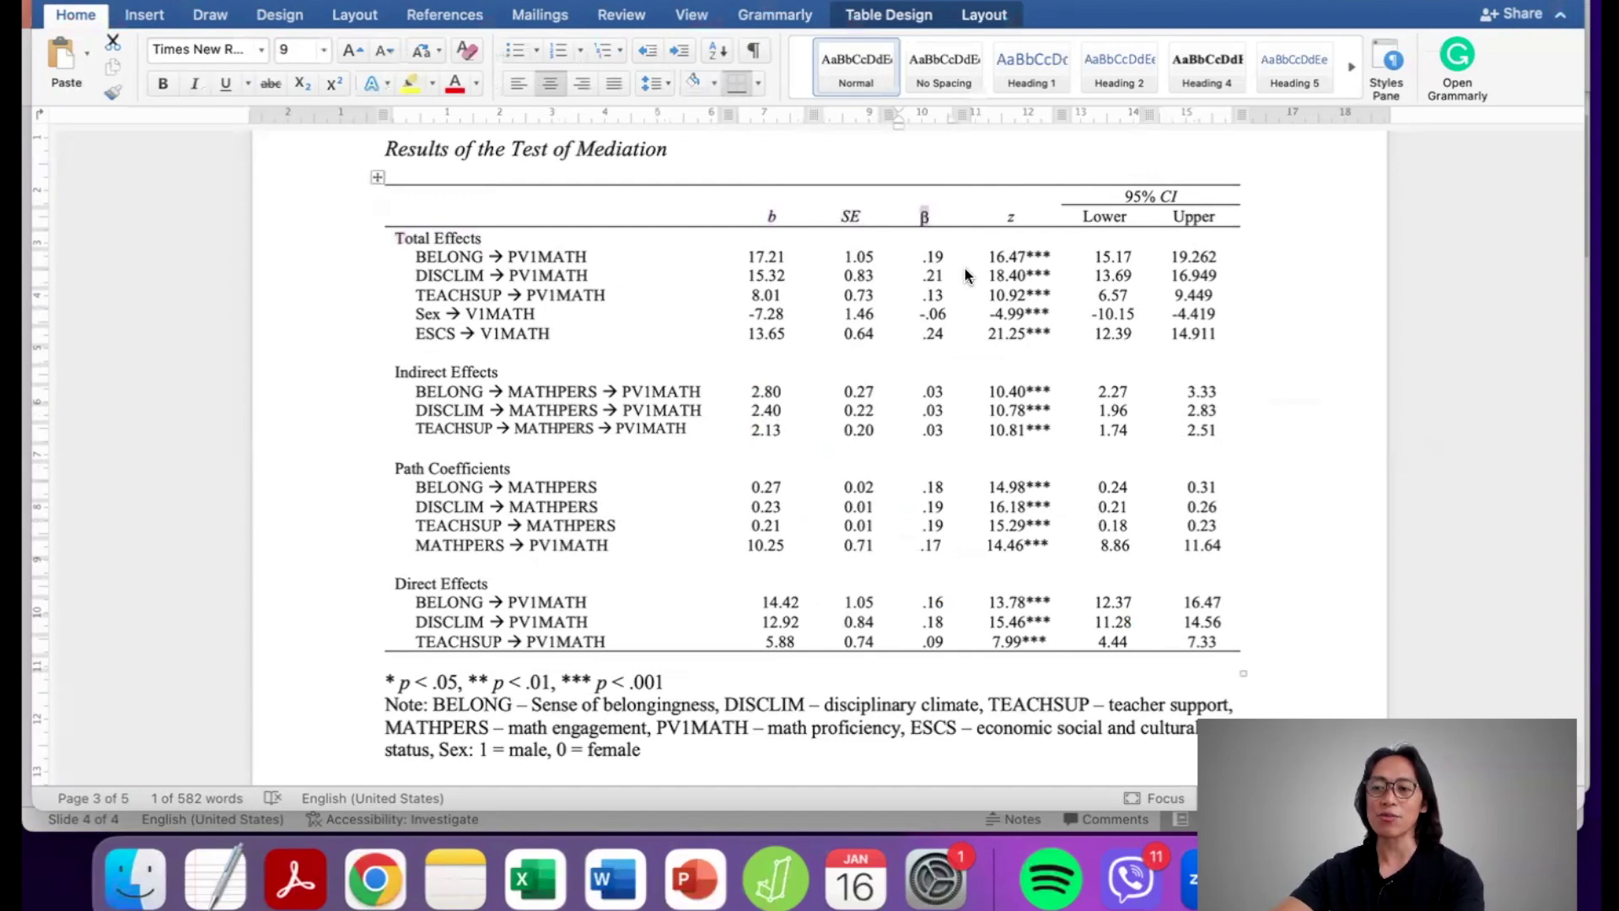
double_click(1011, 217)
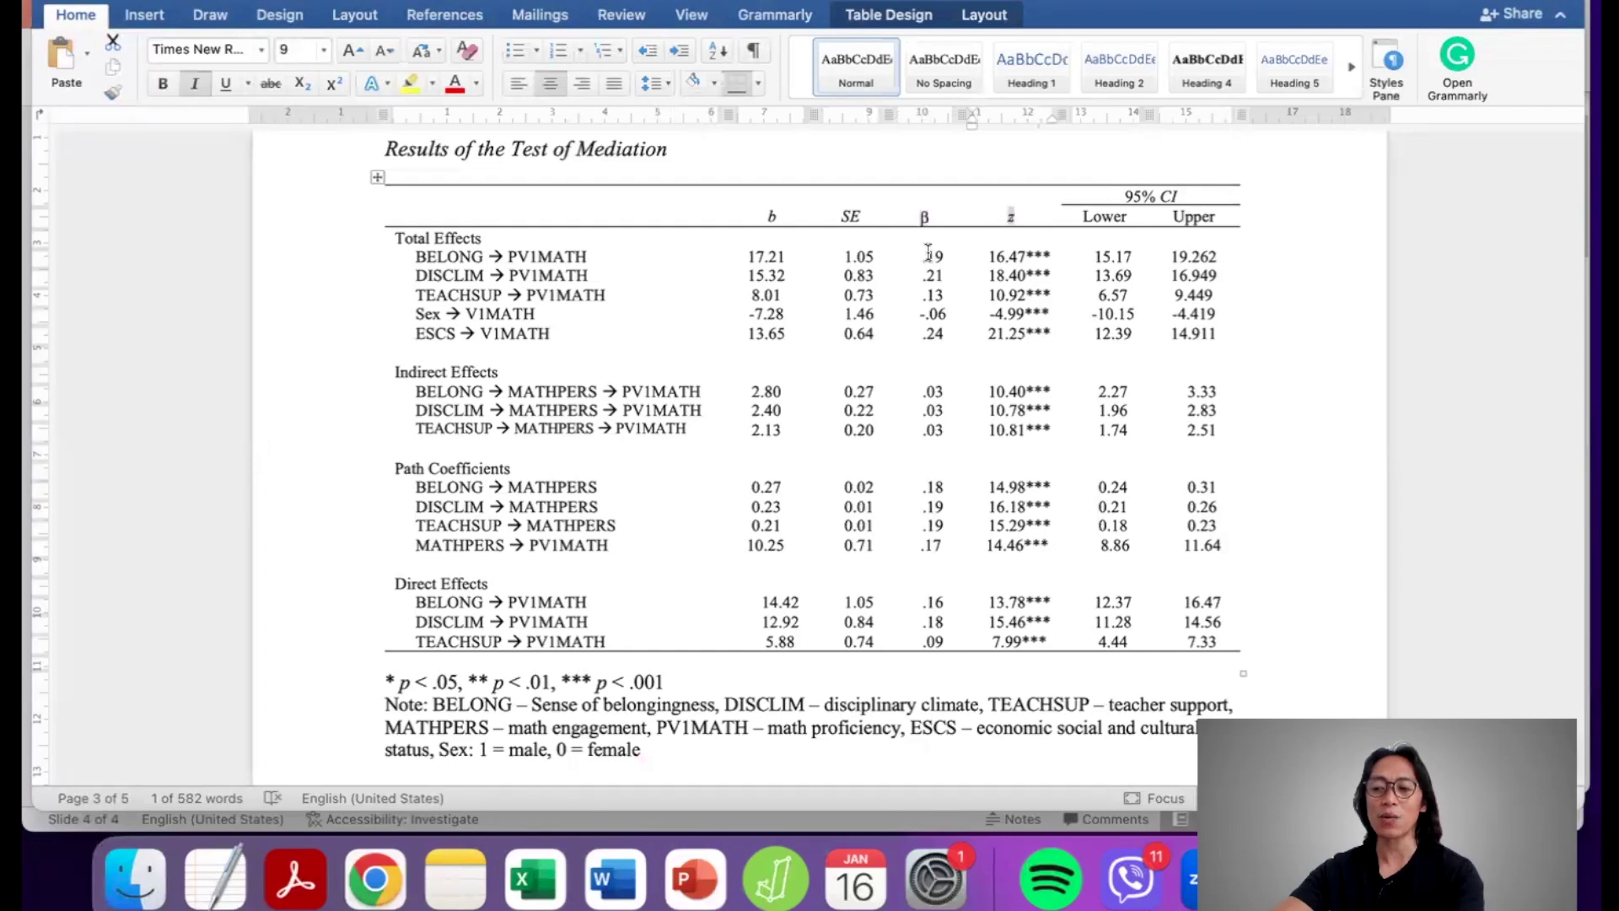
drag(928, 253, 948, 645)
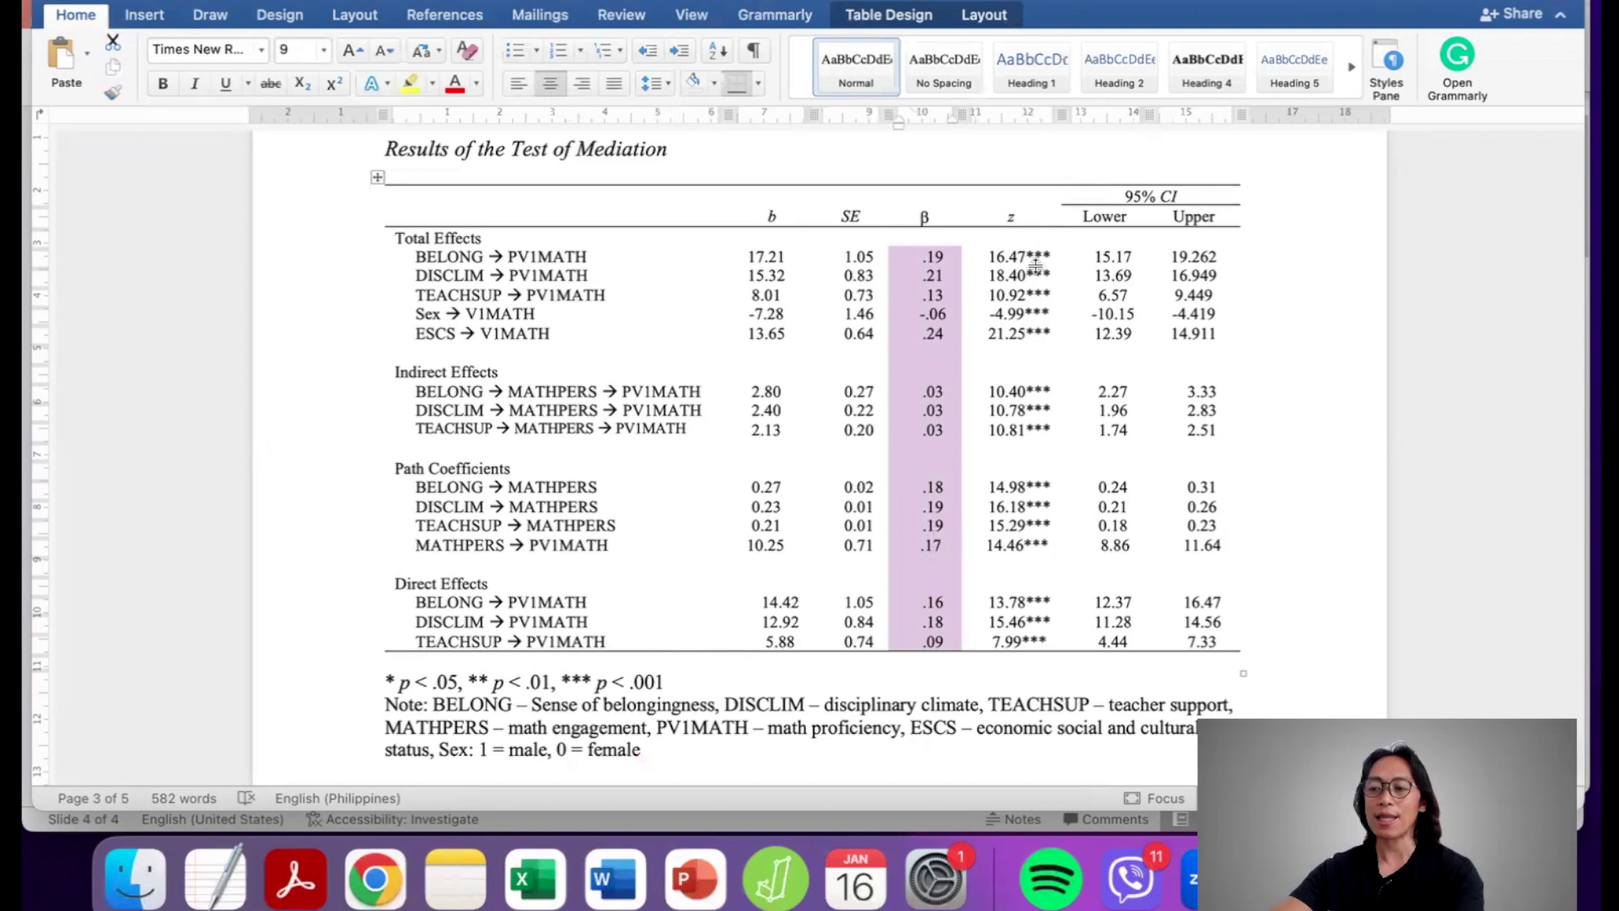
drag(1035, 265, 1033, 333)
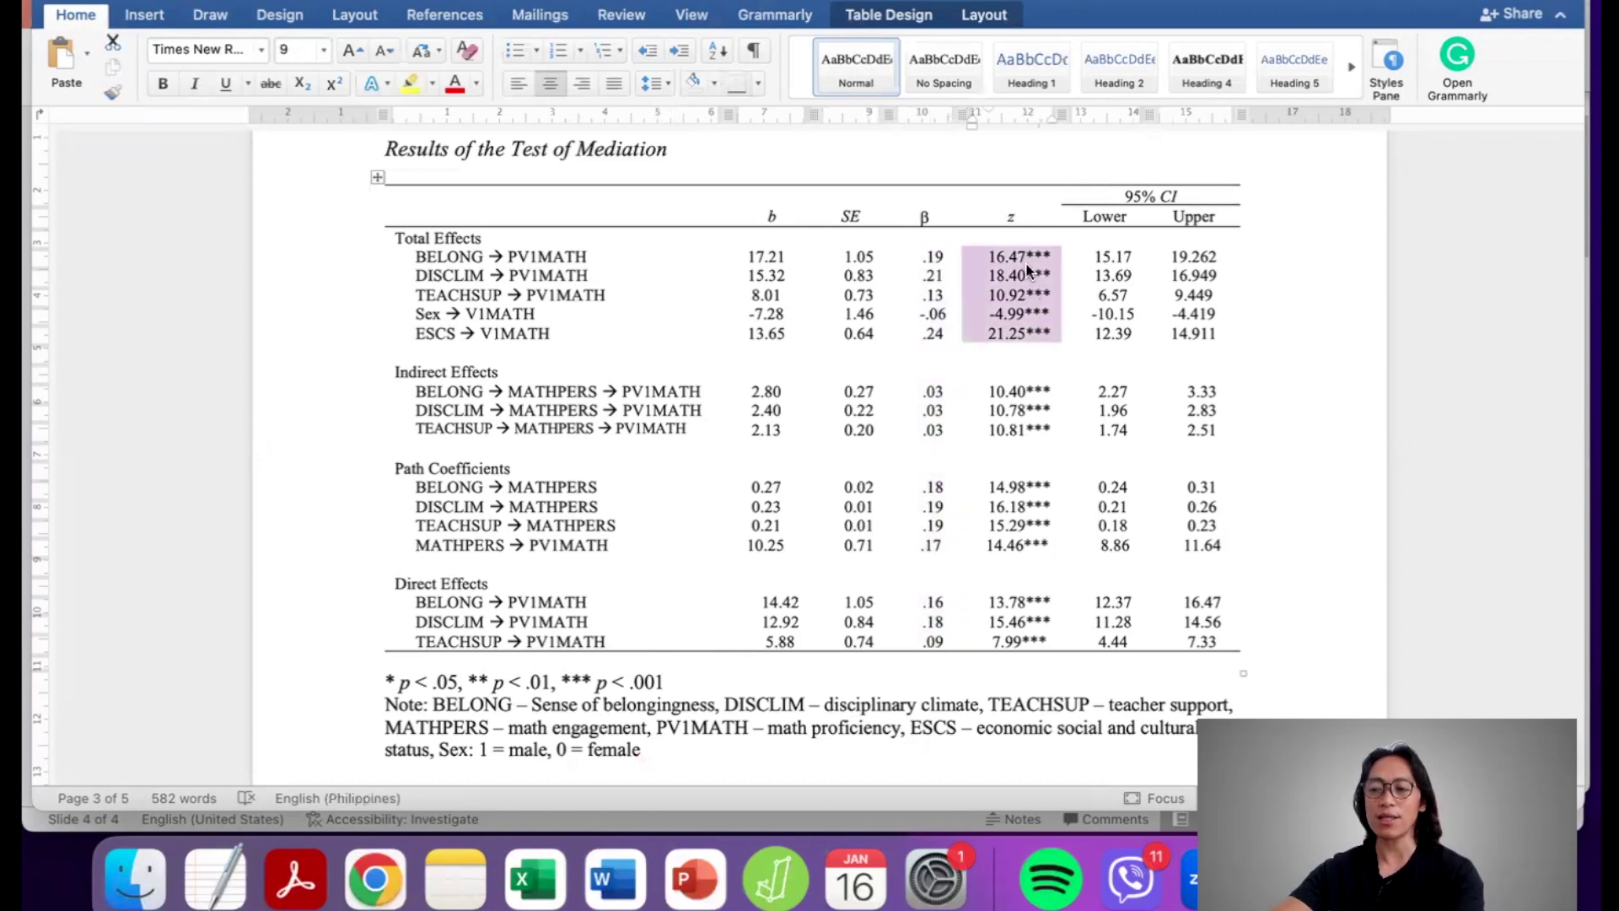
click(1020, 250)
drag(1020, 253, 1046, 642)
drag(382, 674, 663, 682)
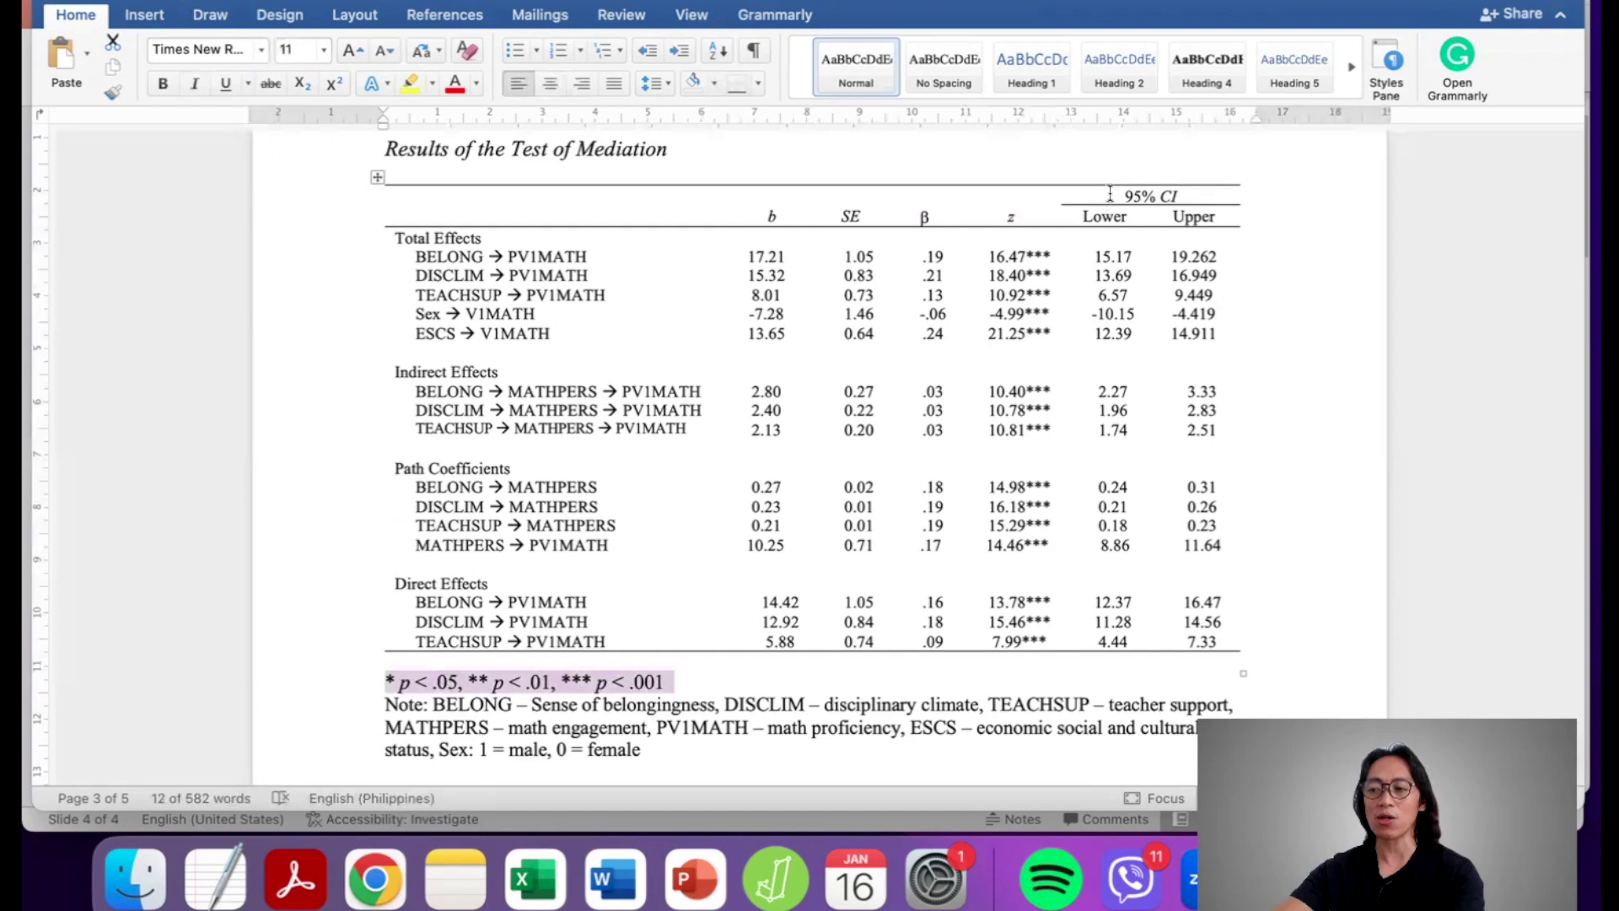
drag(1105, 198, 1222, 634)
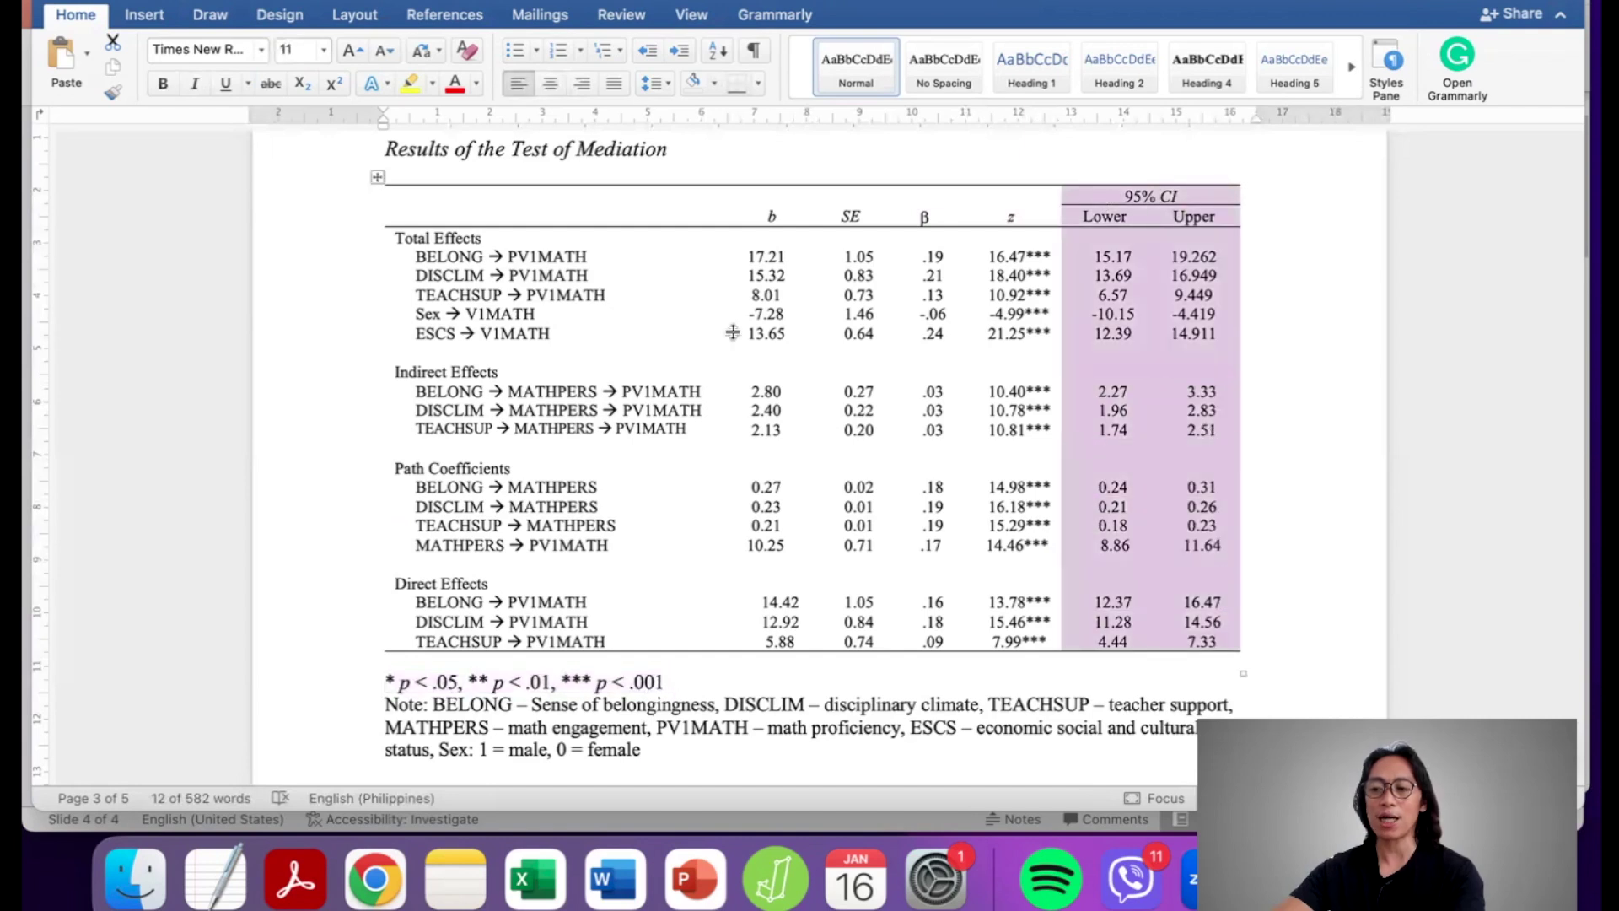
click(767, 214)
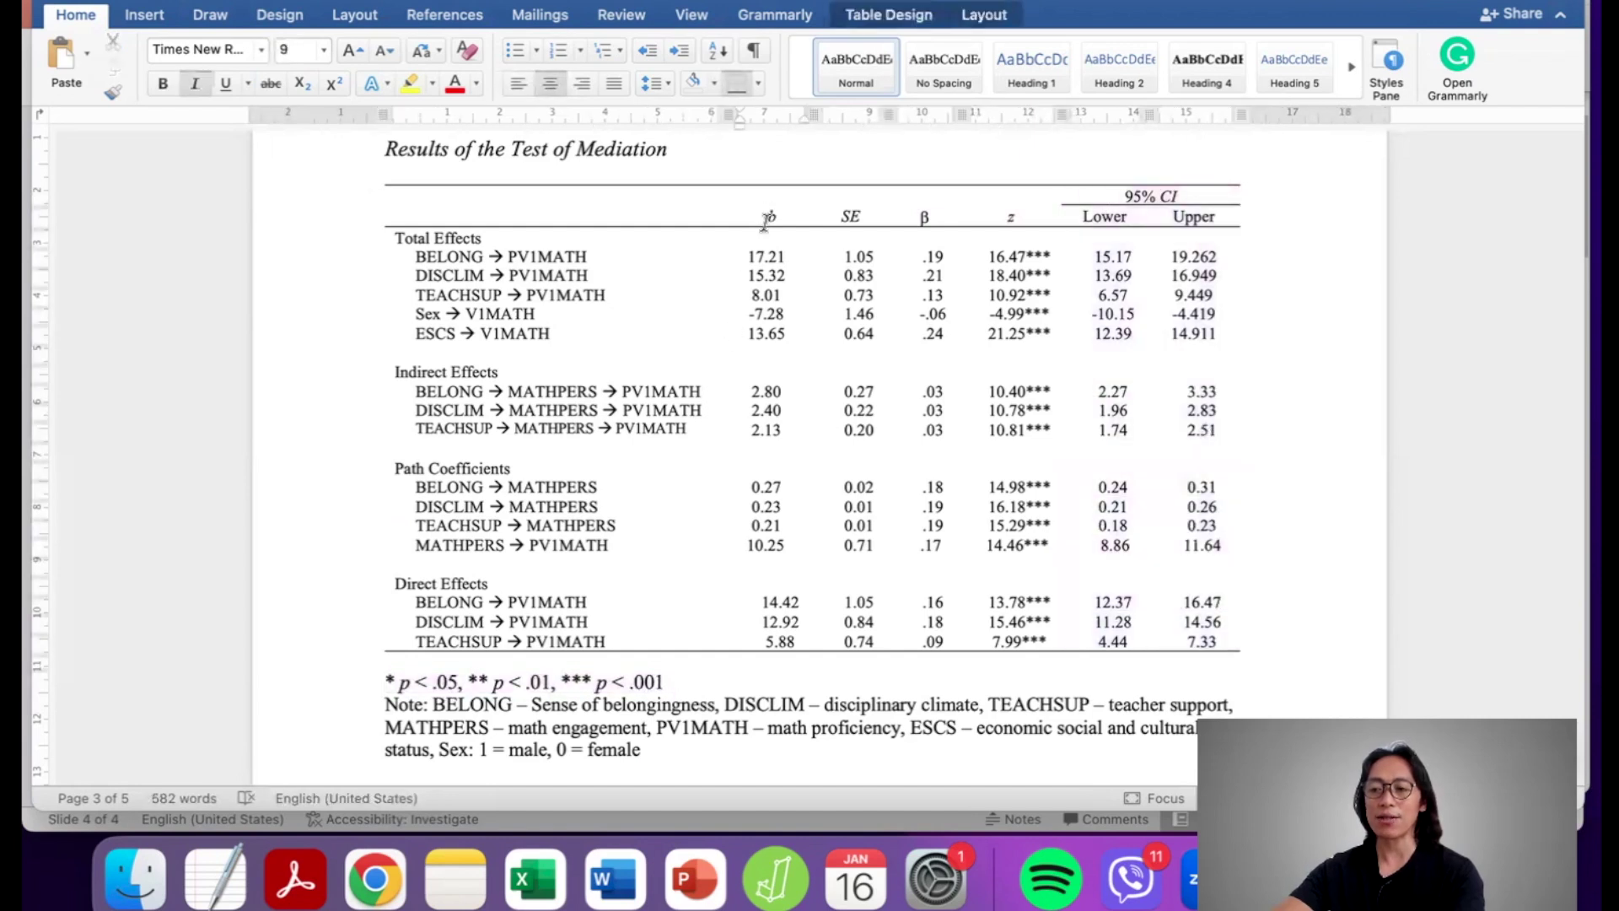
drag(767, 214, 798, 641)
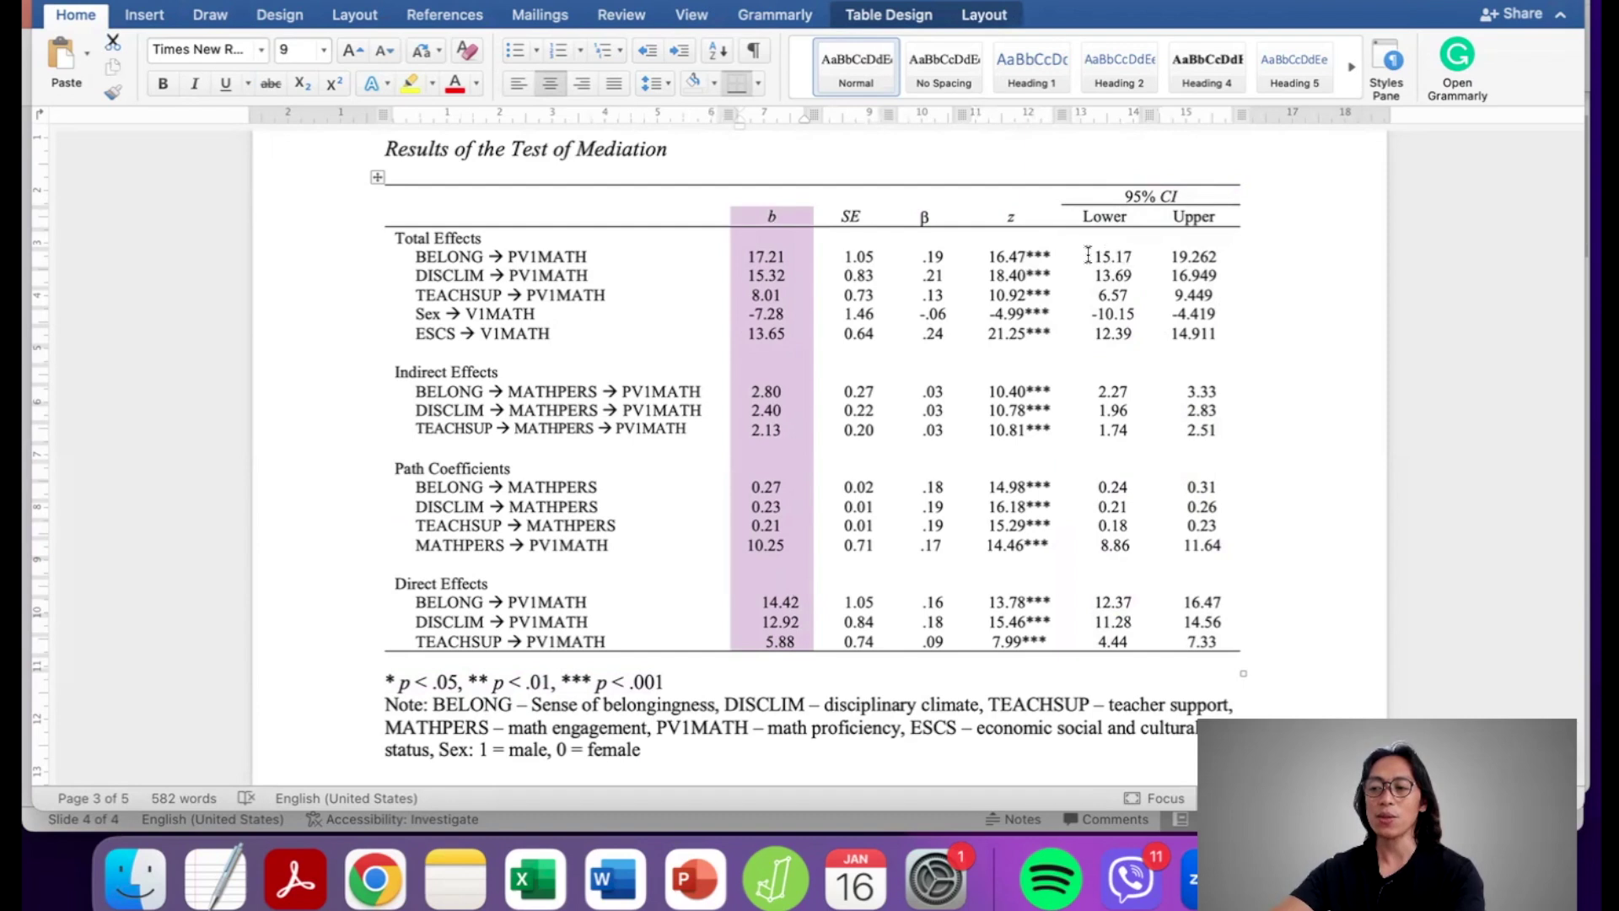
drag(1093, 254, 1217, 253)
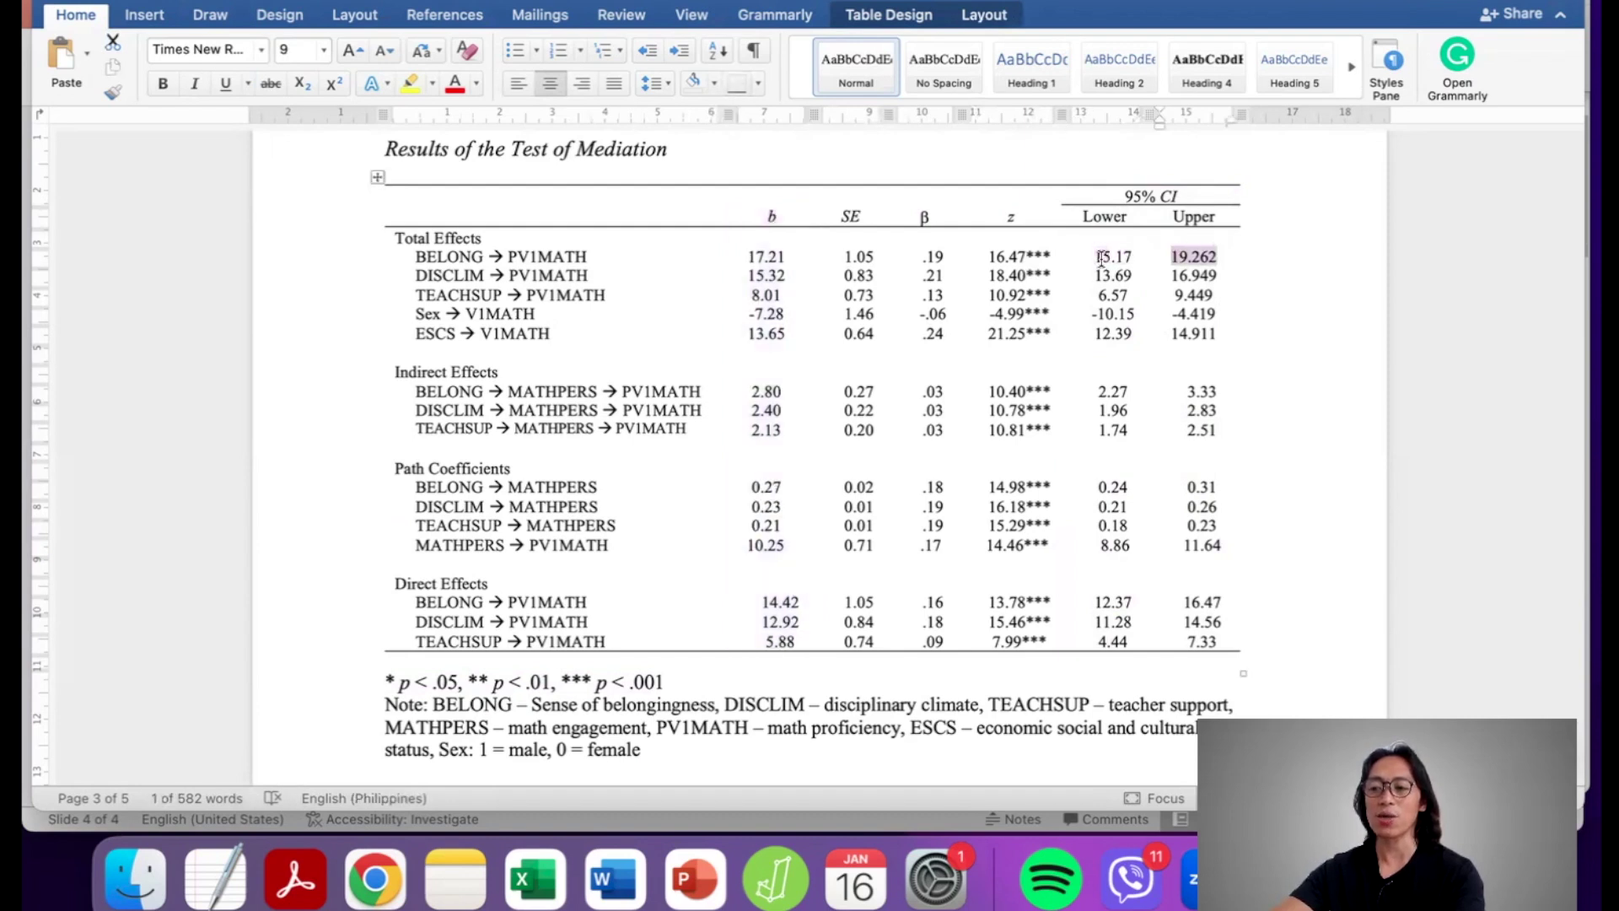
drag(1084, 255, 1206, 256)
drag(1078, 316, 1216, 302)
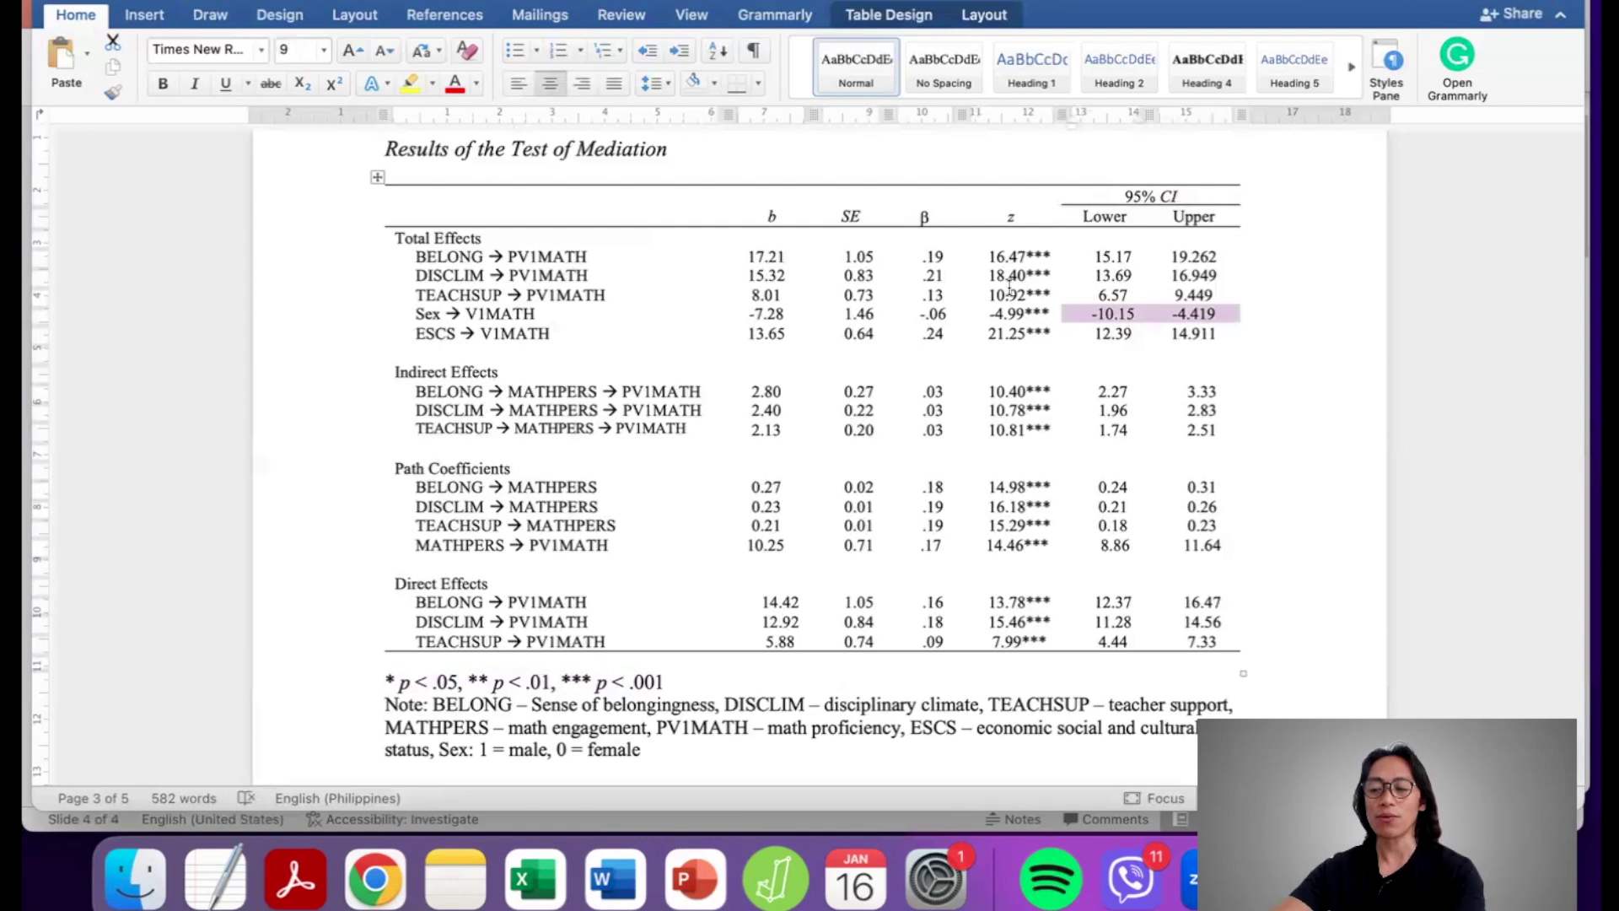
Step: Check Table 2's b and SE column headers and its table note
scroll(1011, 304, up, 1)
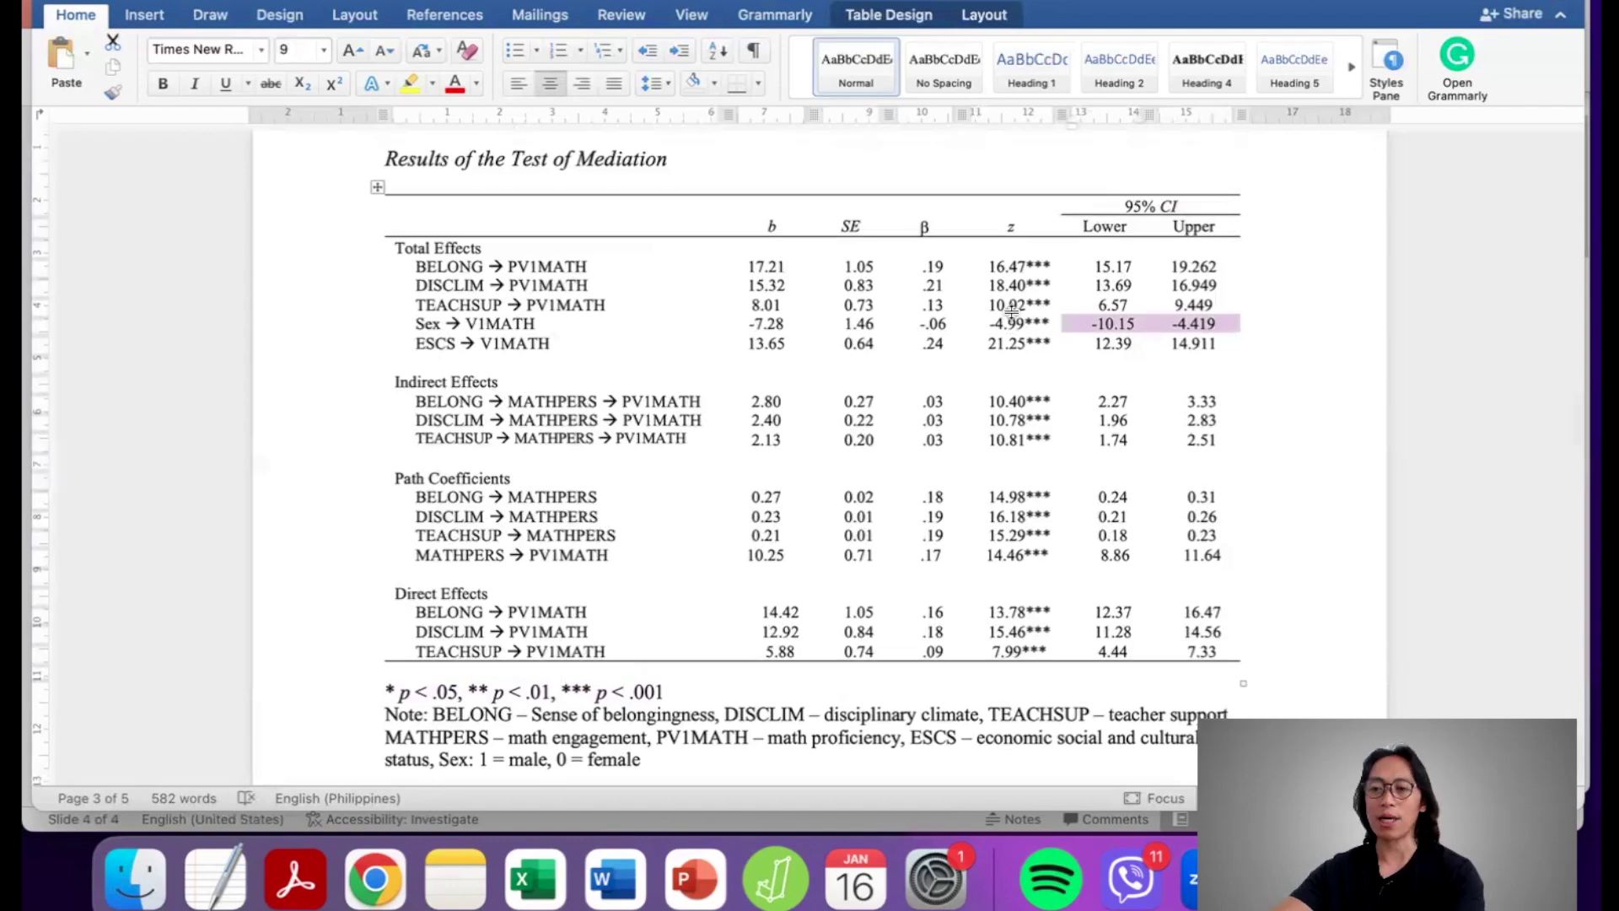
scroll(1011, 310, up, 5)
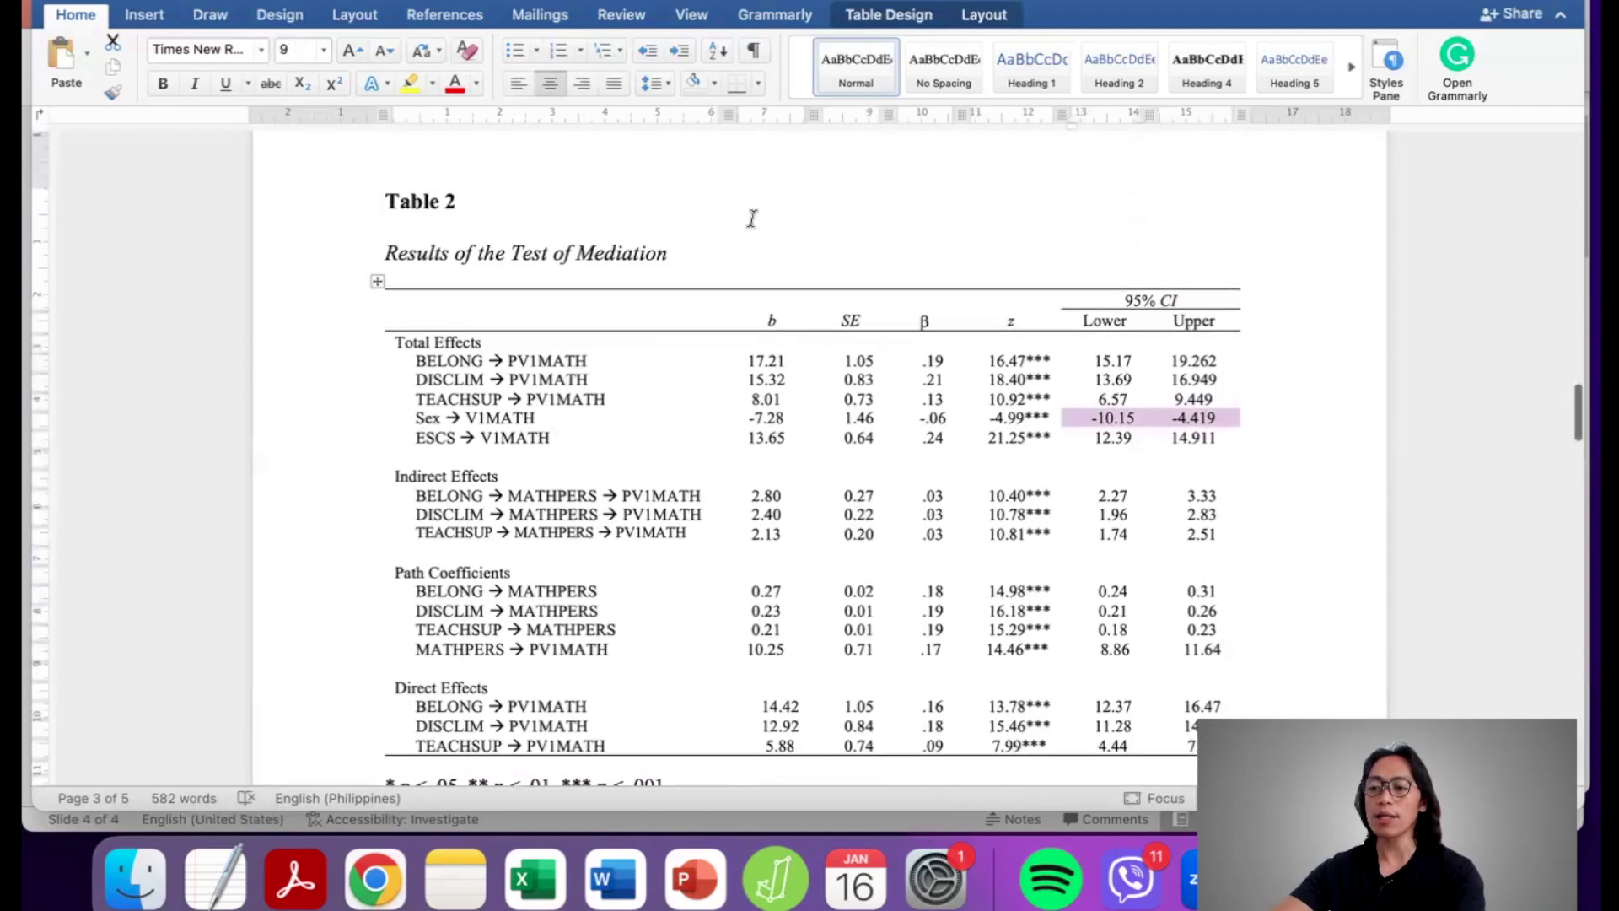
scroll(775, 259, down, 5)
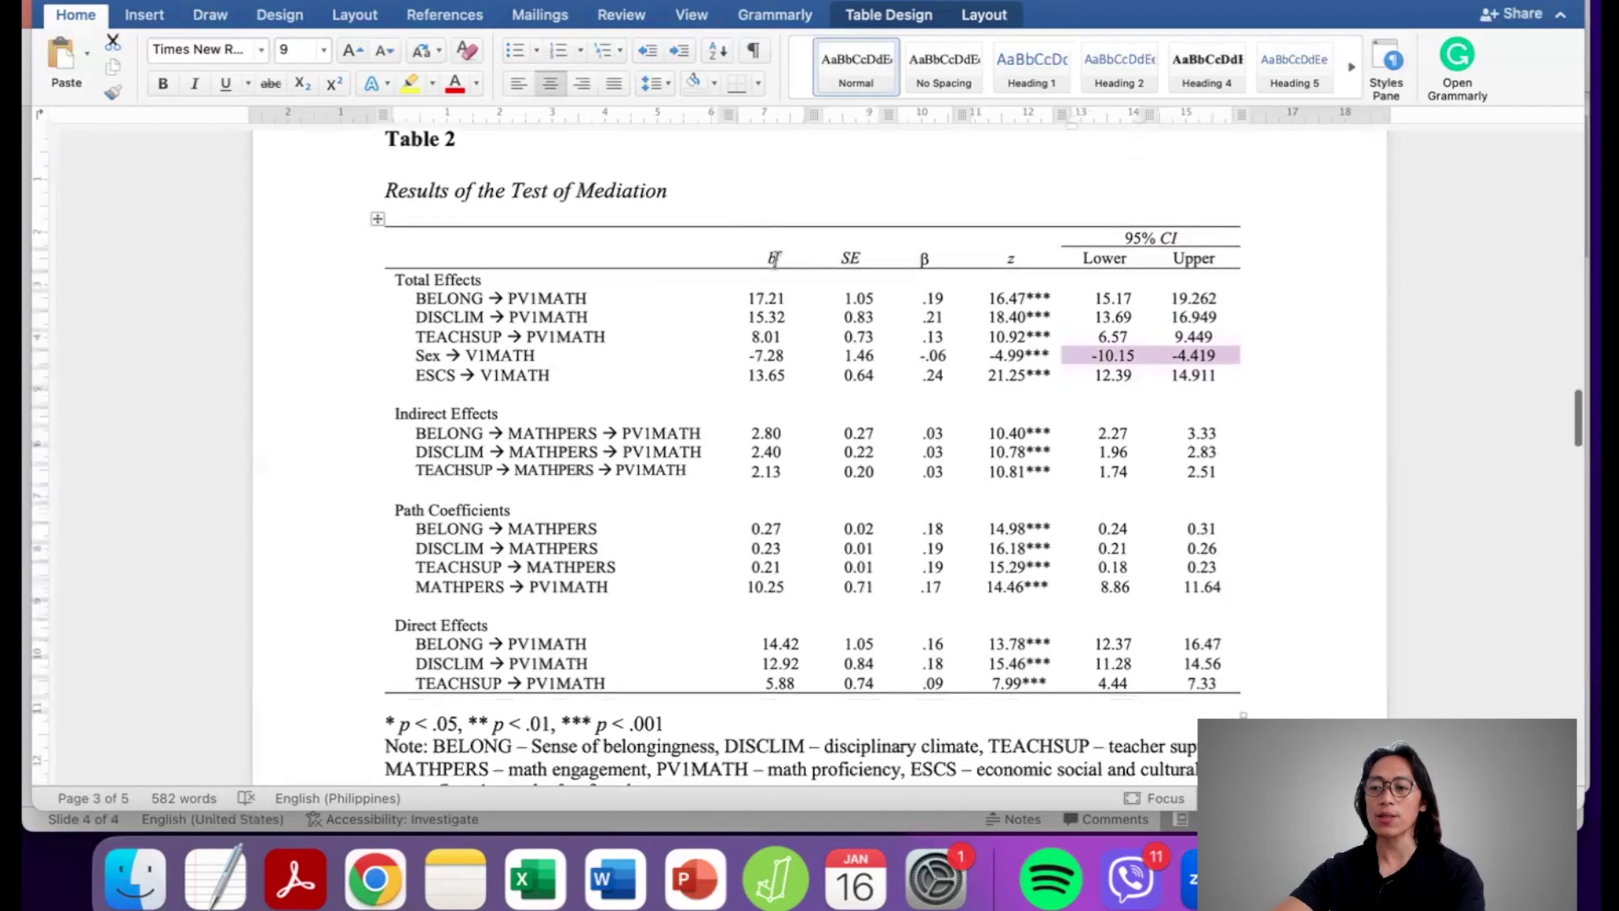
drag(769, 258, 849, 251)
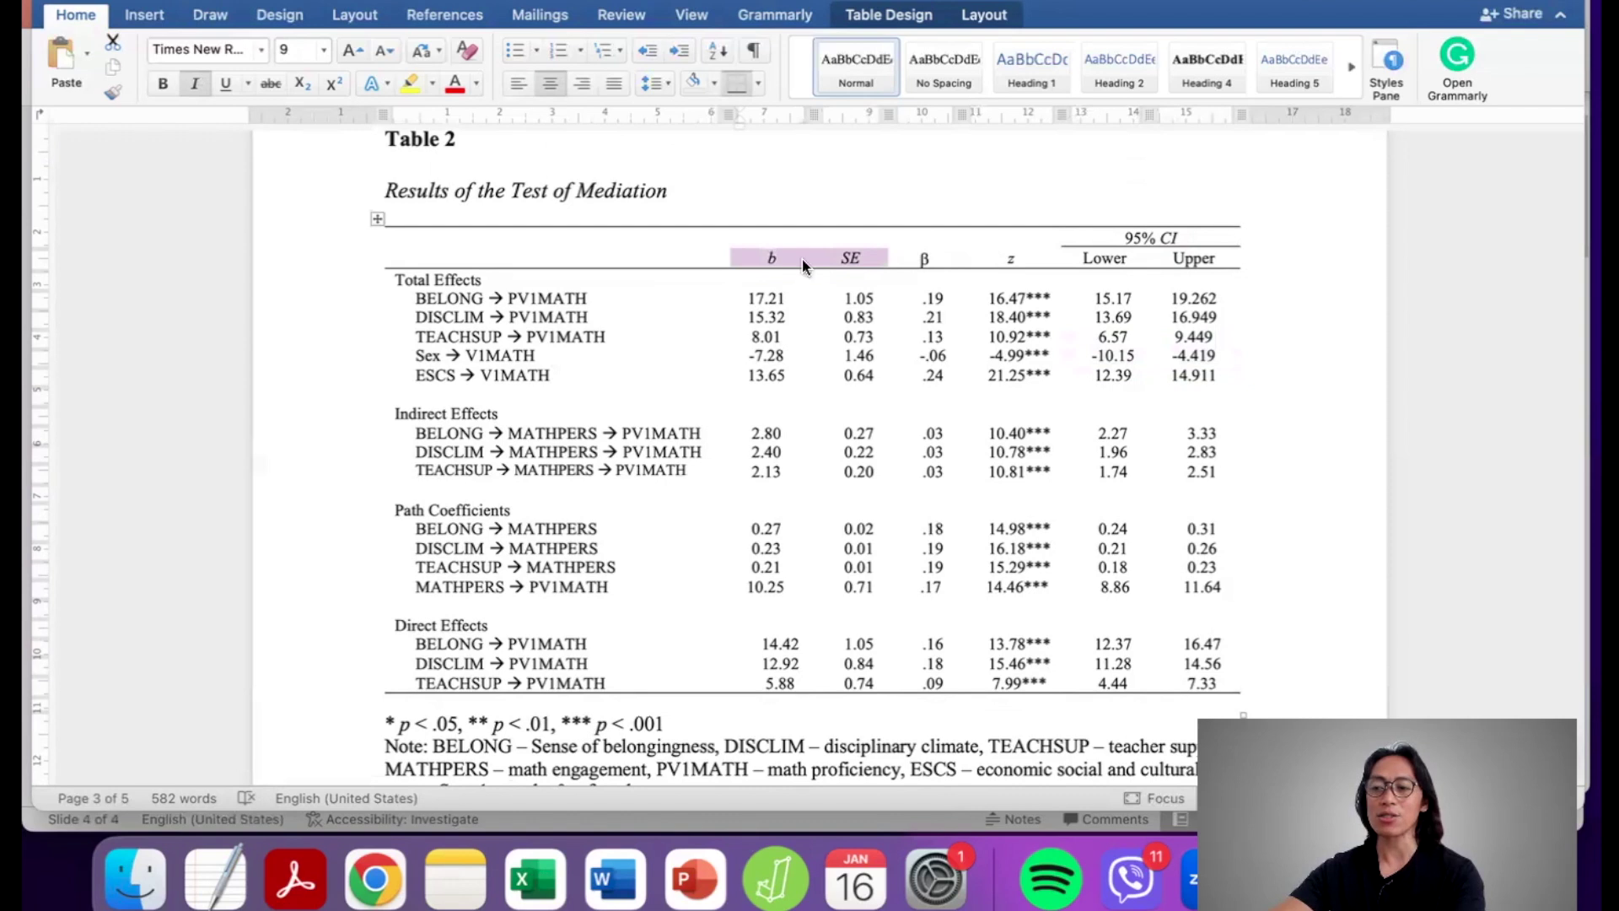
click(892, 256)
scroll(443, 661, down, 3)
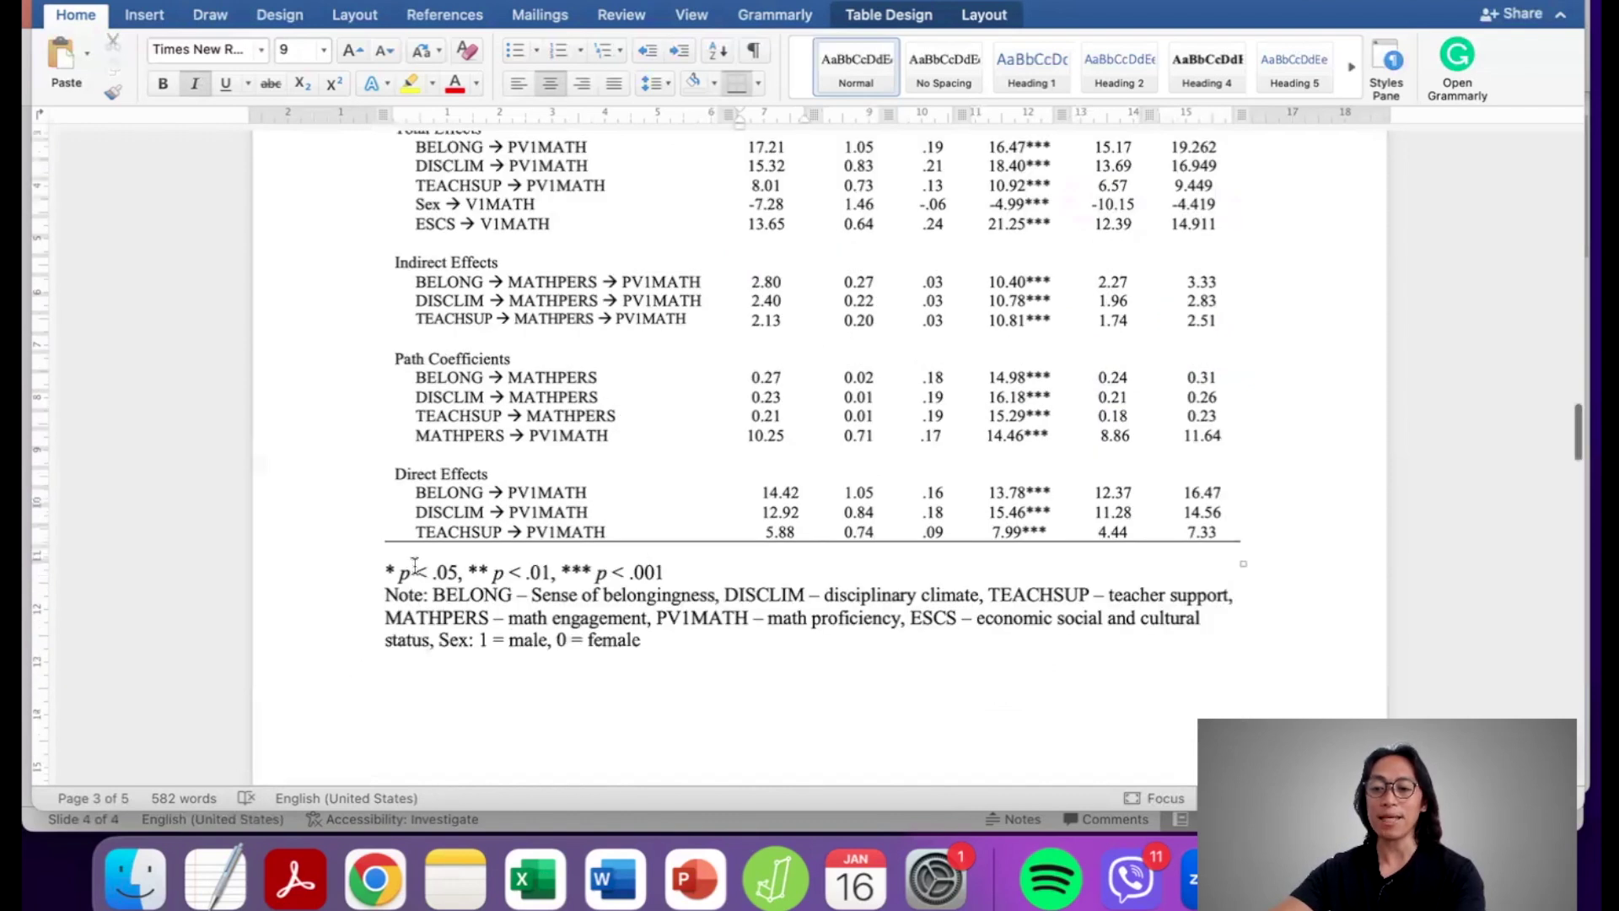
click(680, 626)
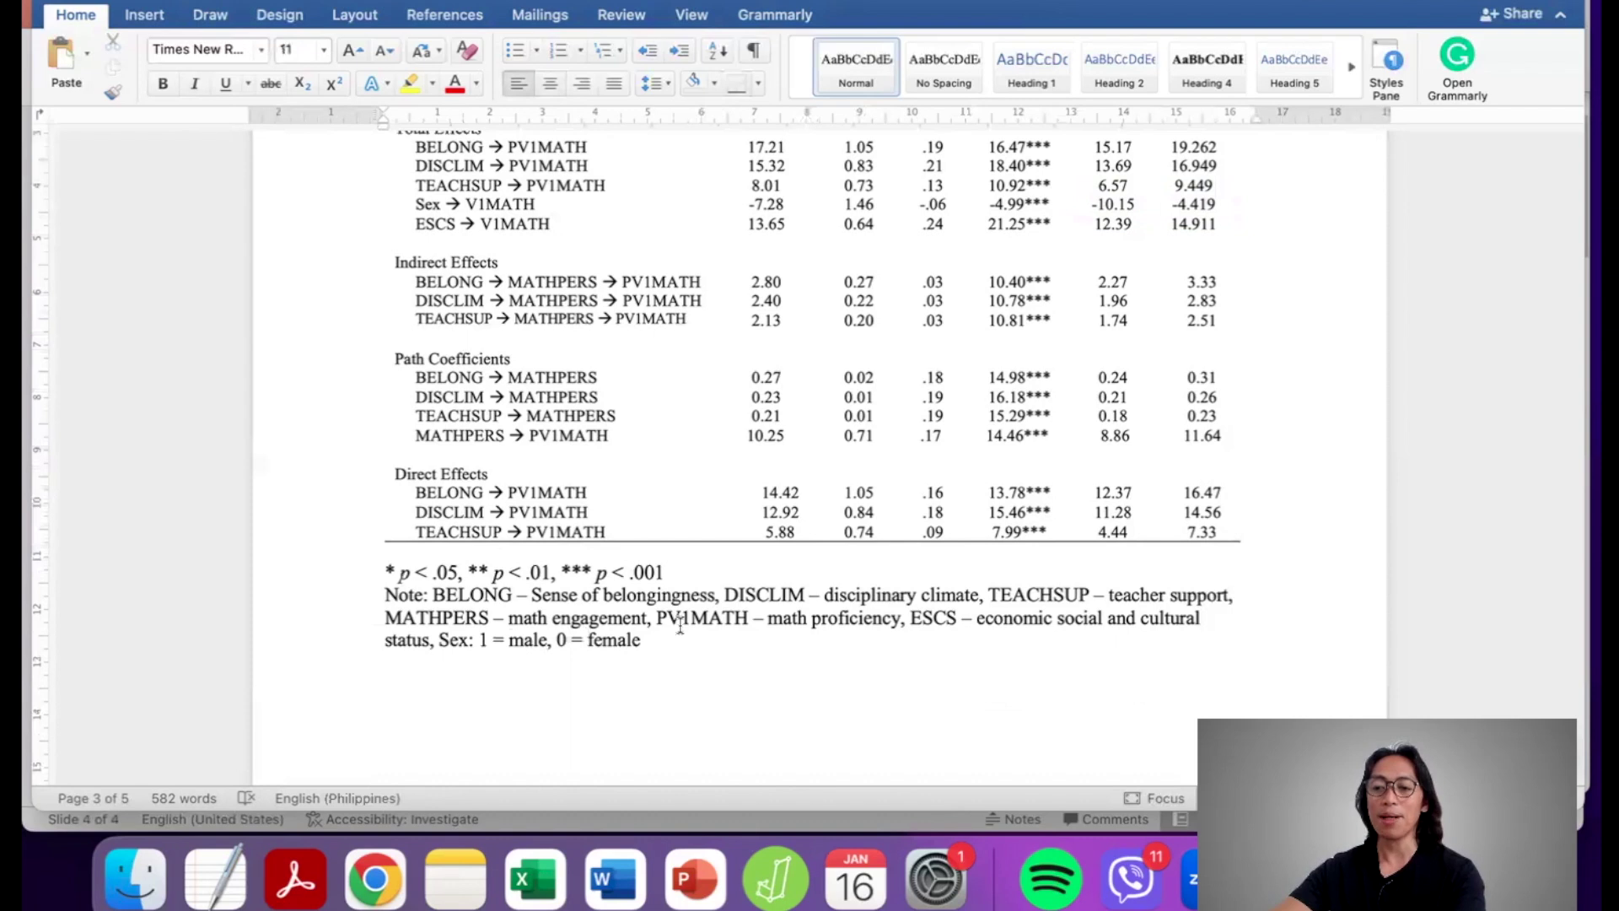
Step: Inspect Table 2's header row and the β column header
scroll(680, 625, up, 5)
scroll(920, 384, up, 1)
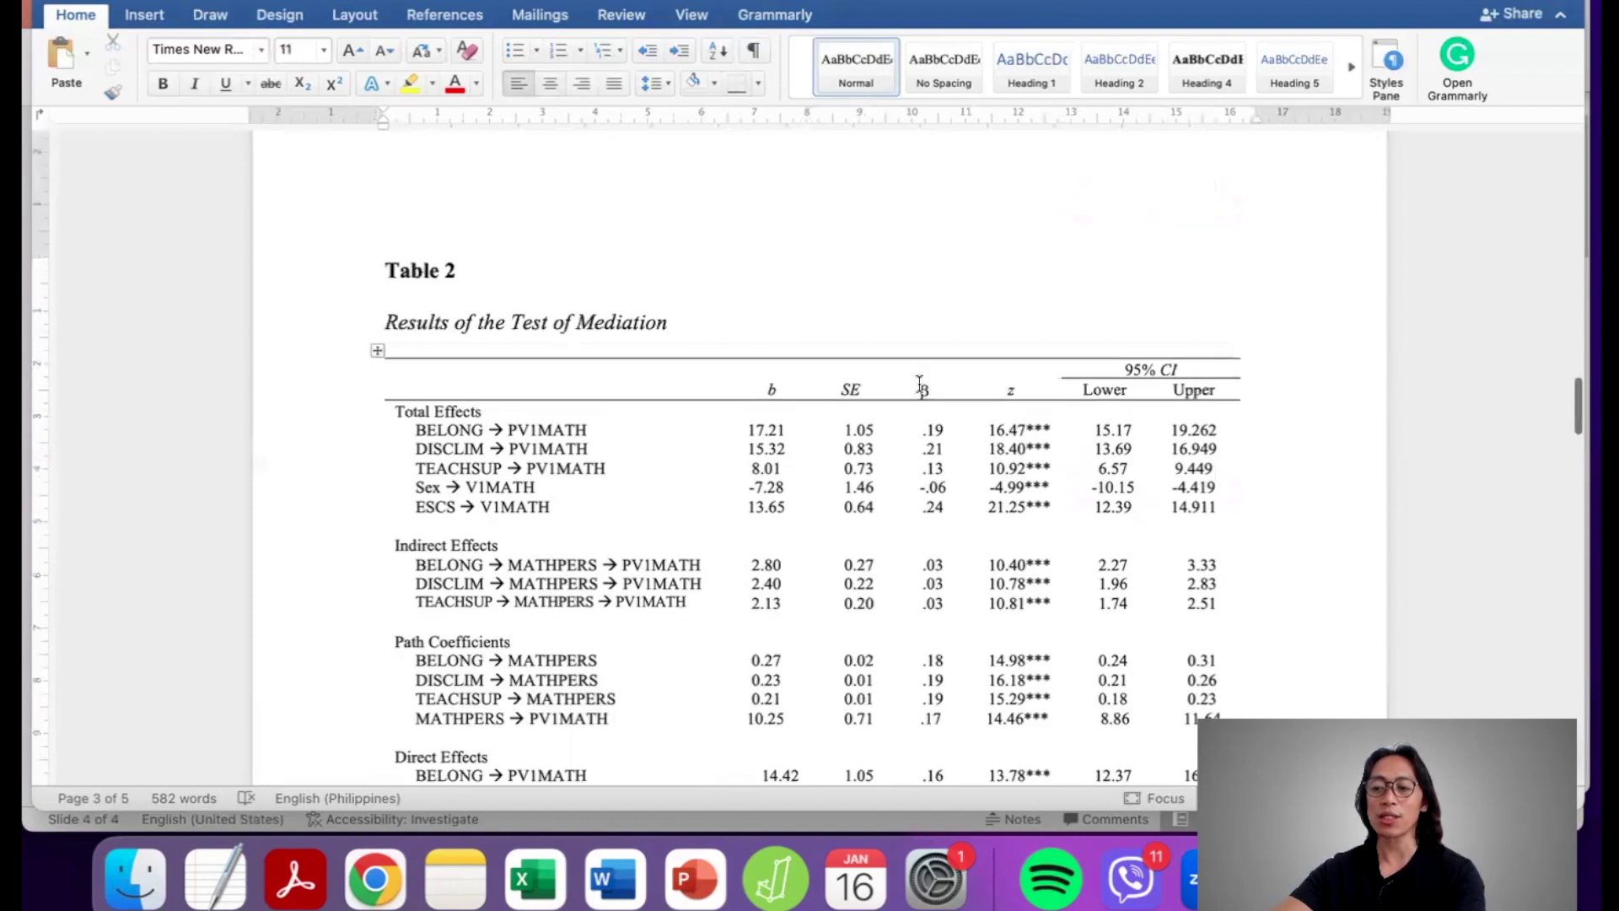
click(943, 394)
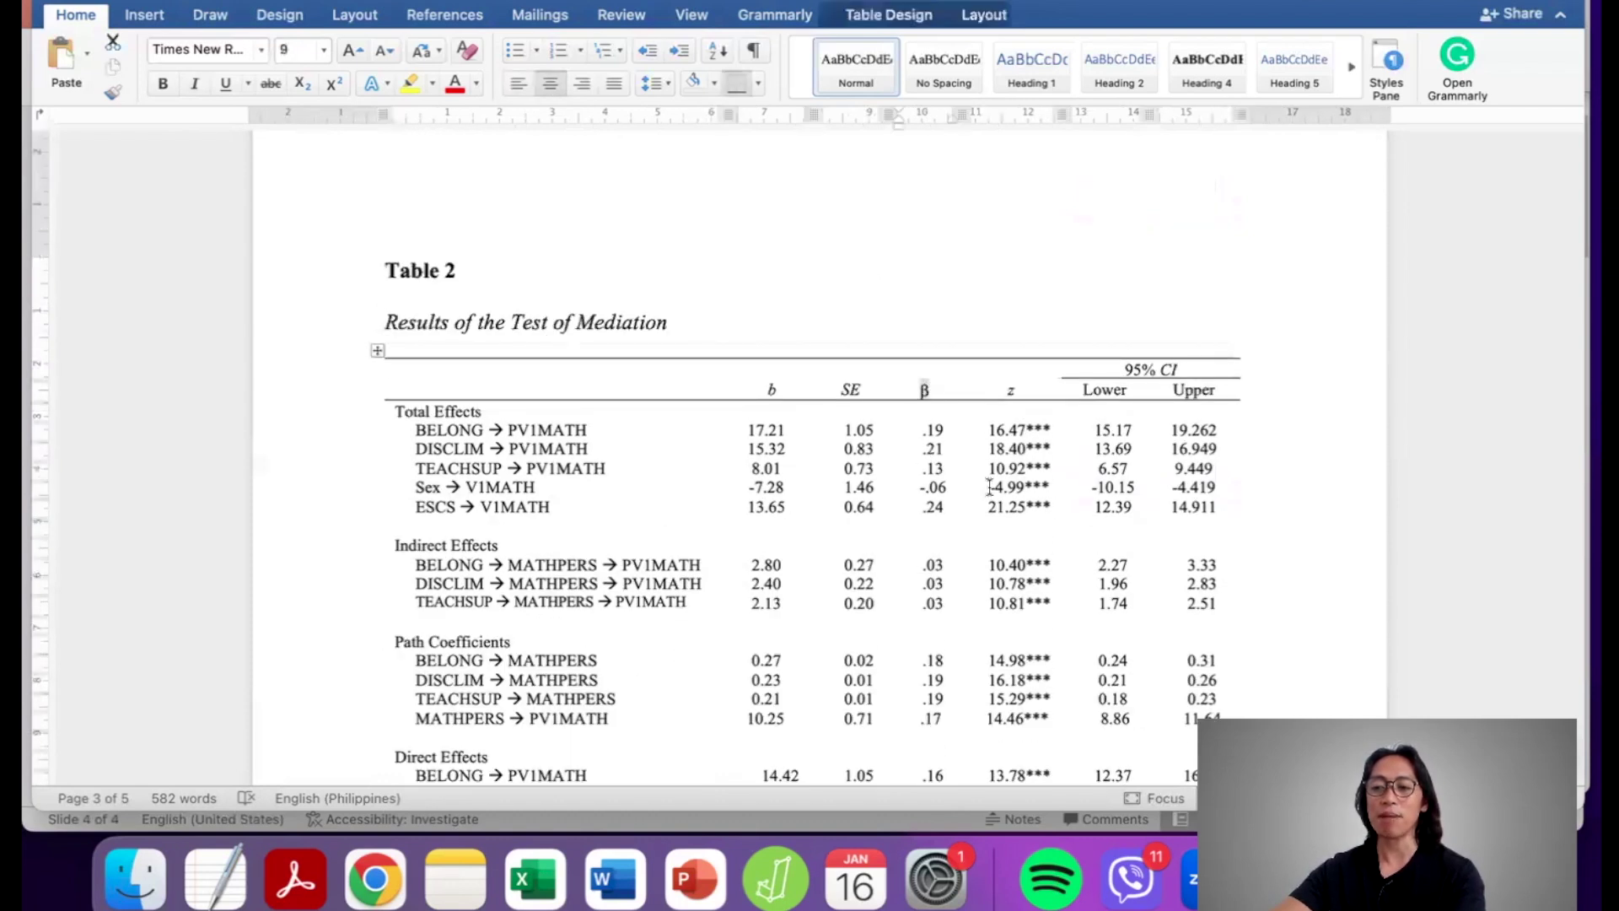
scroll(990, 486, up, 8)
scroll(990, 487, up, 10)
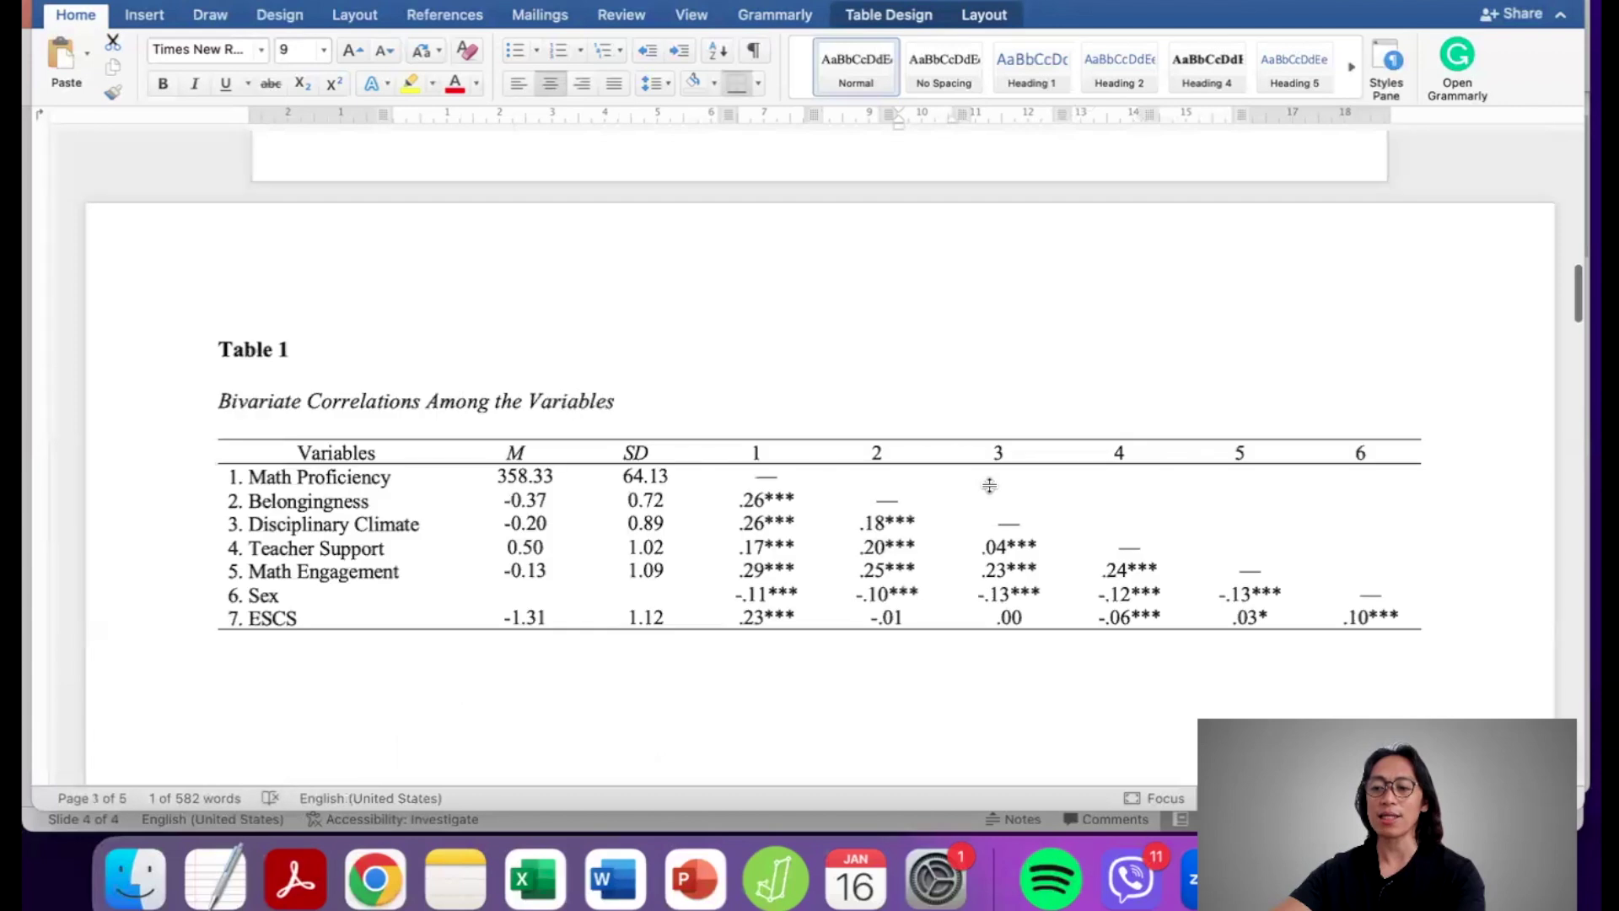
scroll(991, 480, down, 10)
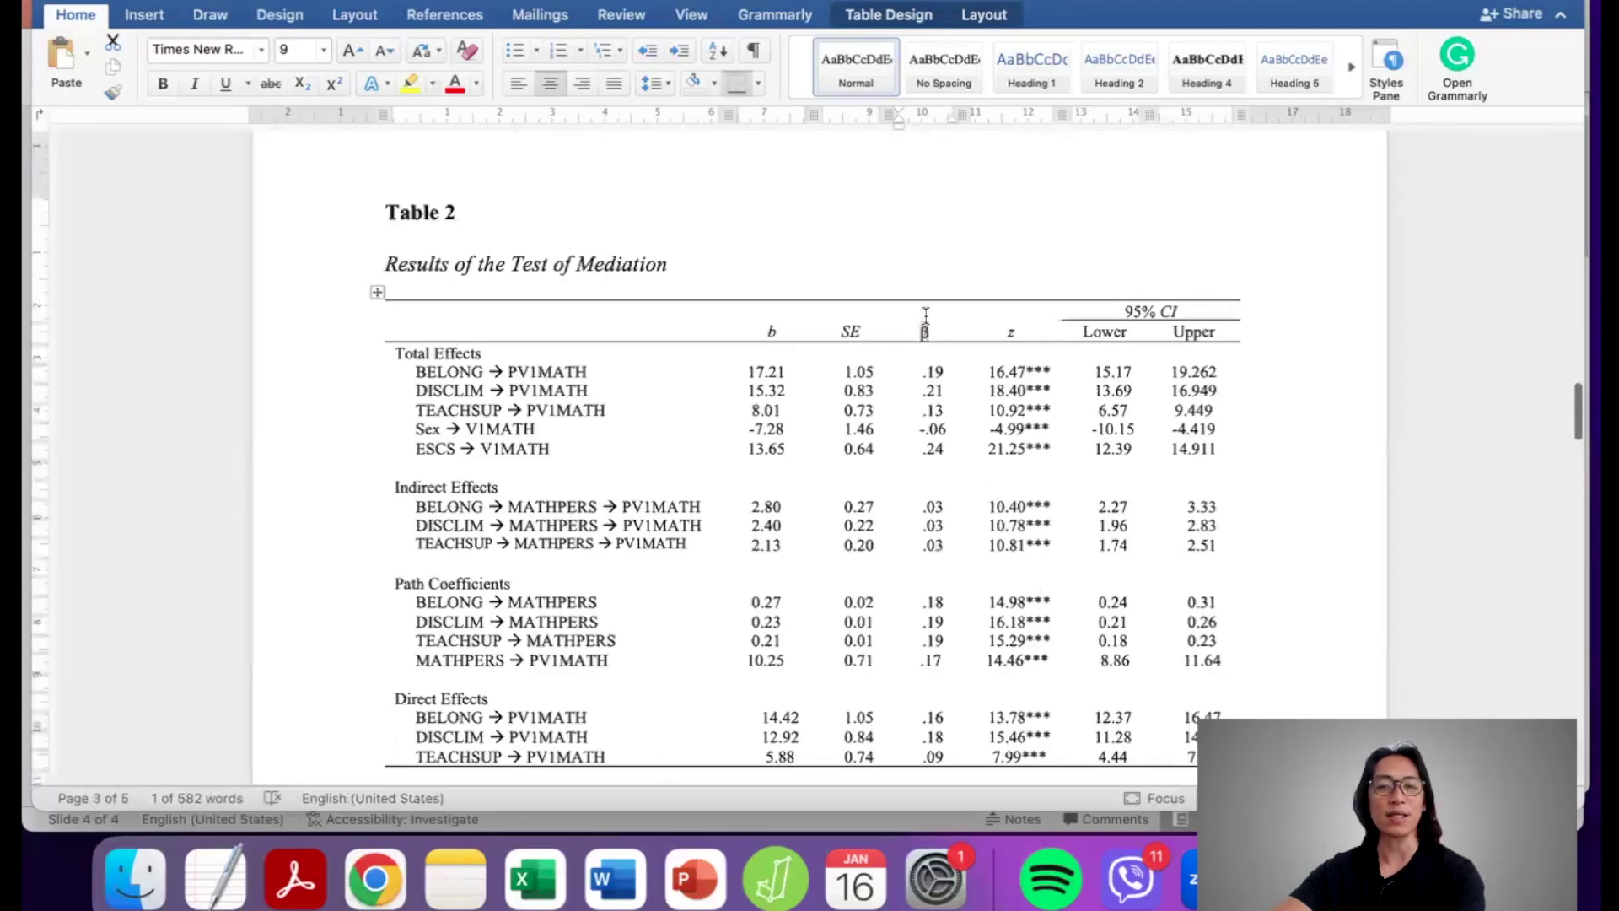
double_click(925, 329)
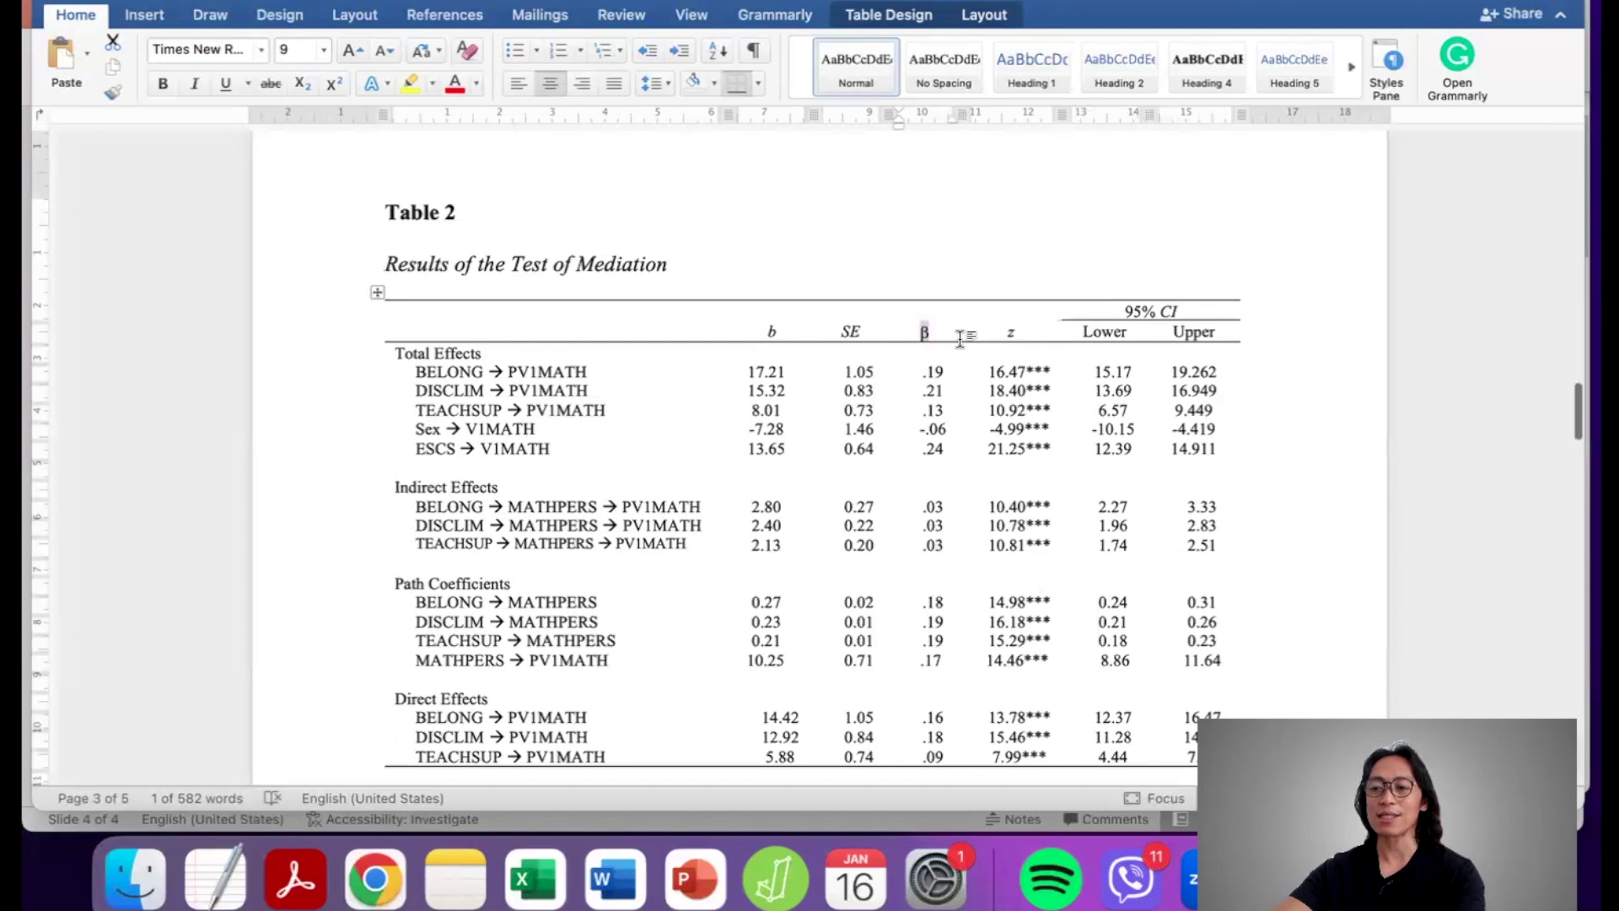
Step: Check Table 1's M and SD headers, then lay out all open windows side by side
scroll(961, 337, up, 10)
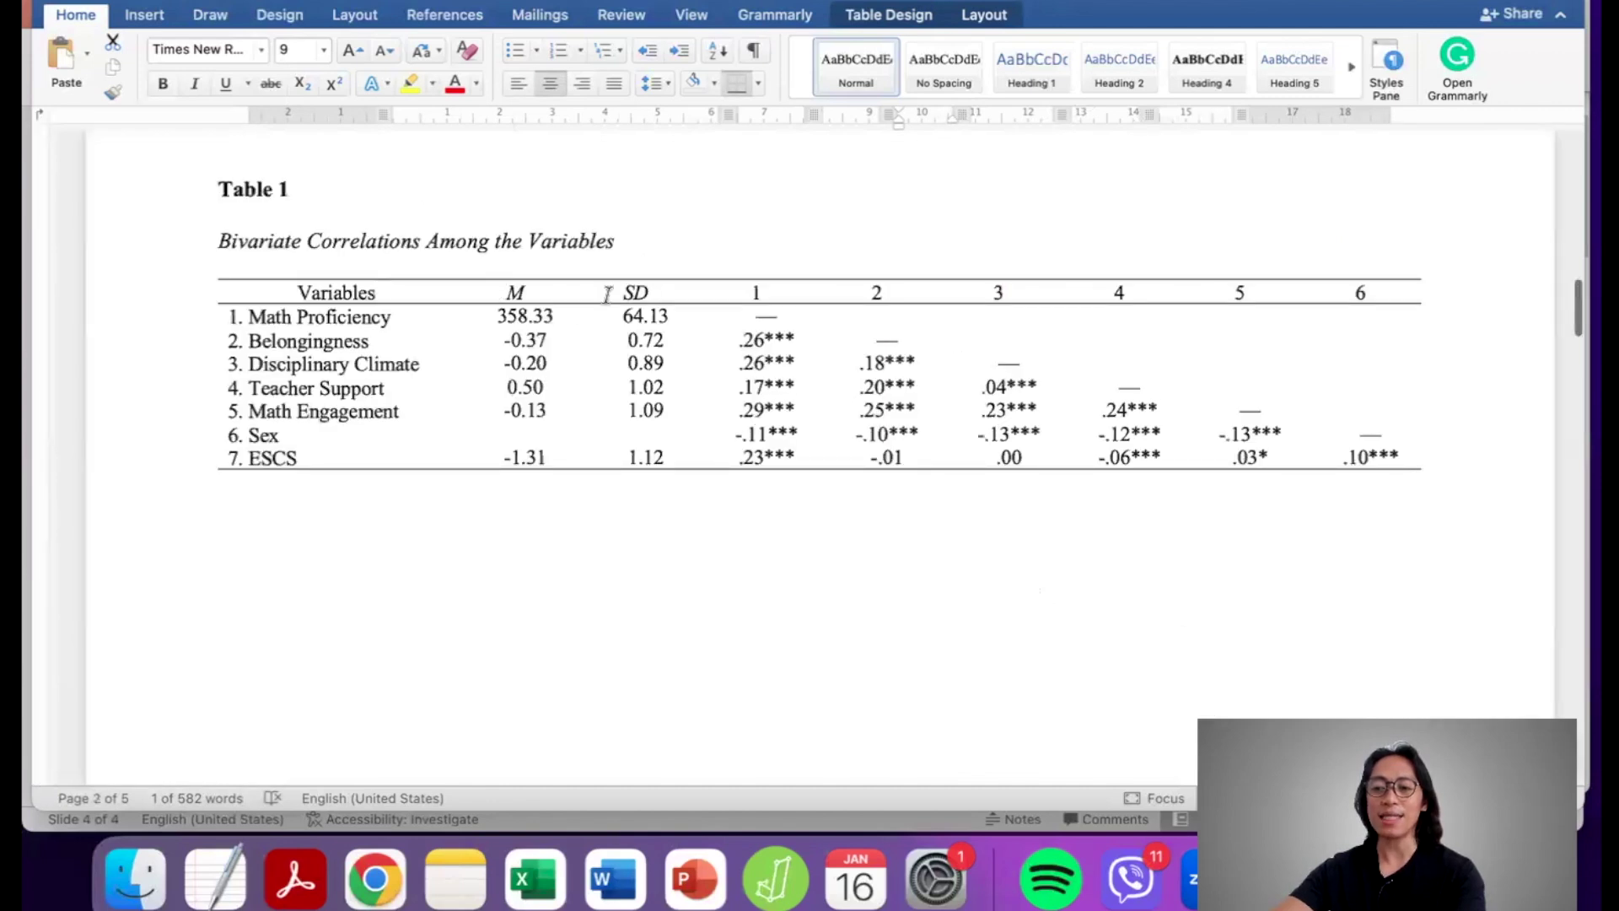
drag(607, 294, 634, 295)
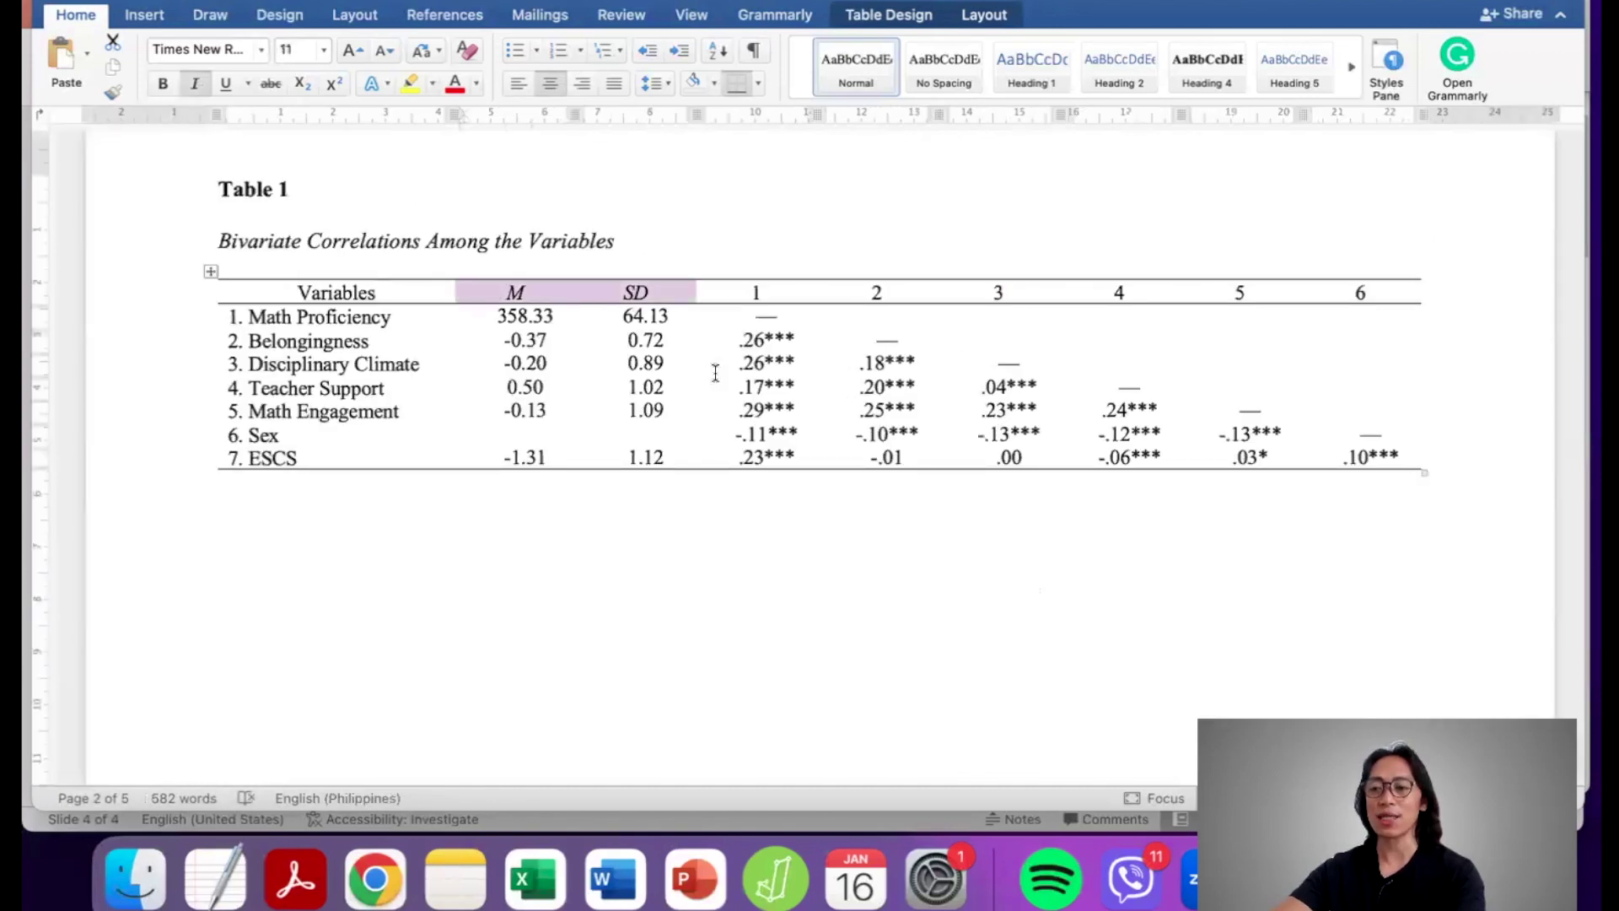
scroll(715, 372, down, 2)
scroll(715, 371, down, 10)
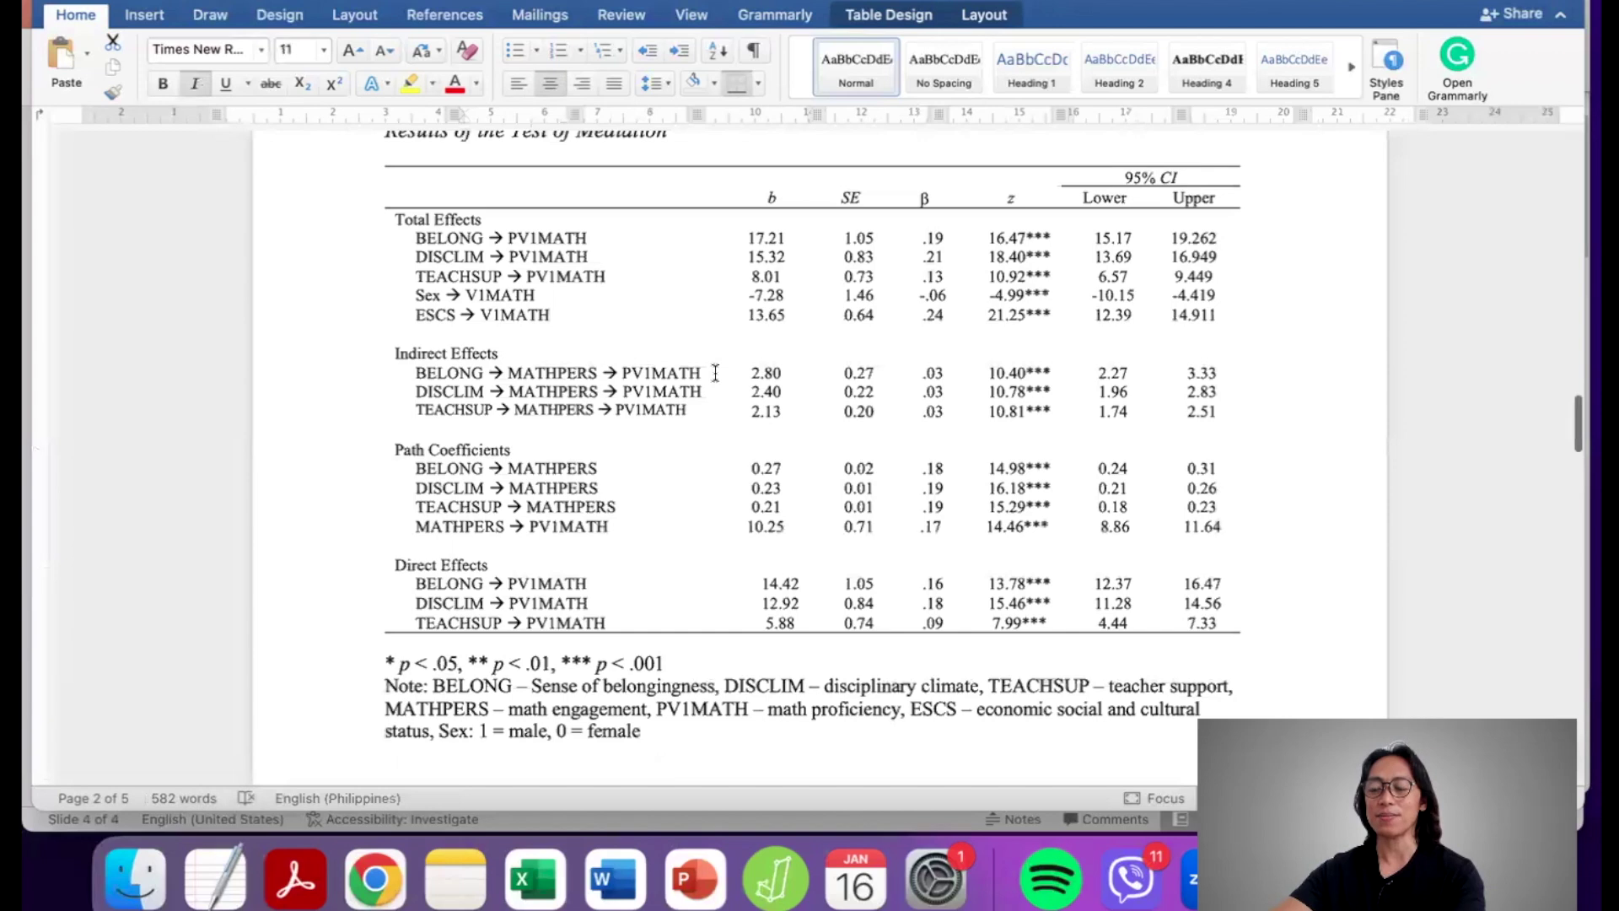
scroll(715, 372, up, 1)
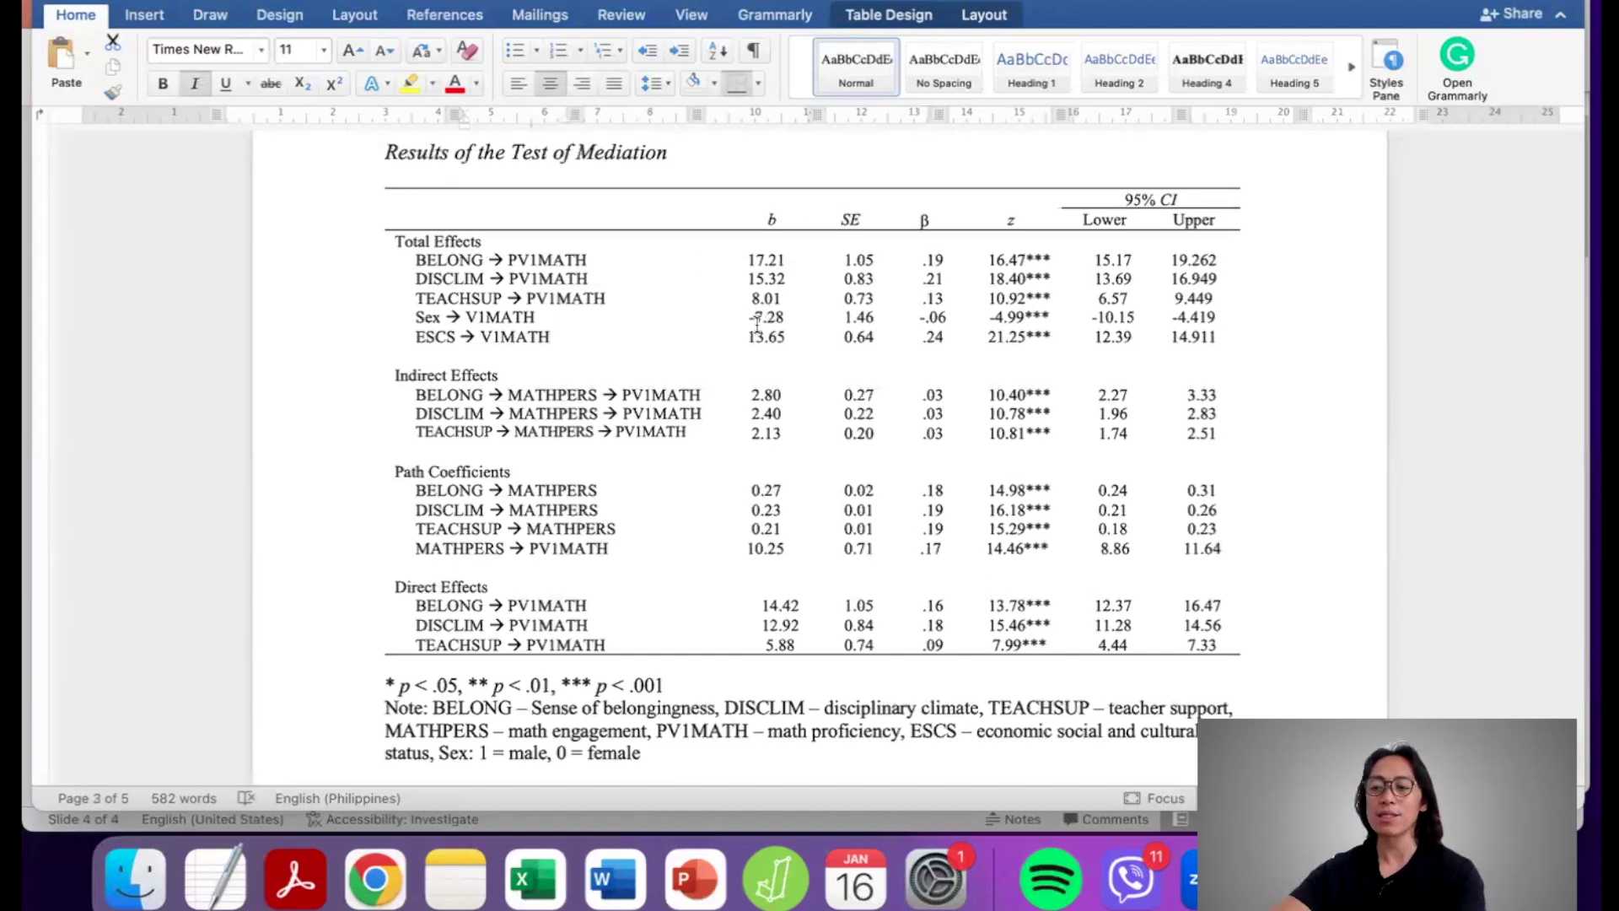
key(ctrl+Up)
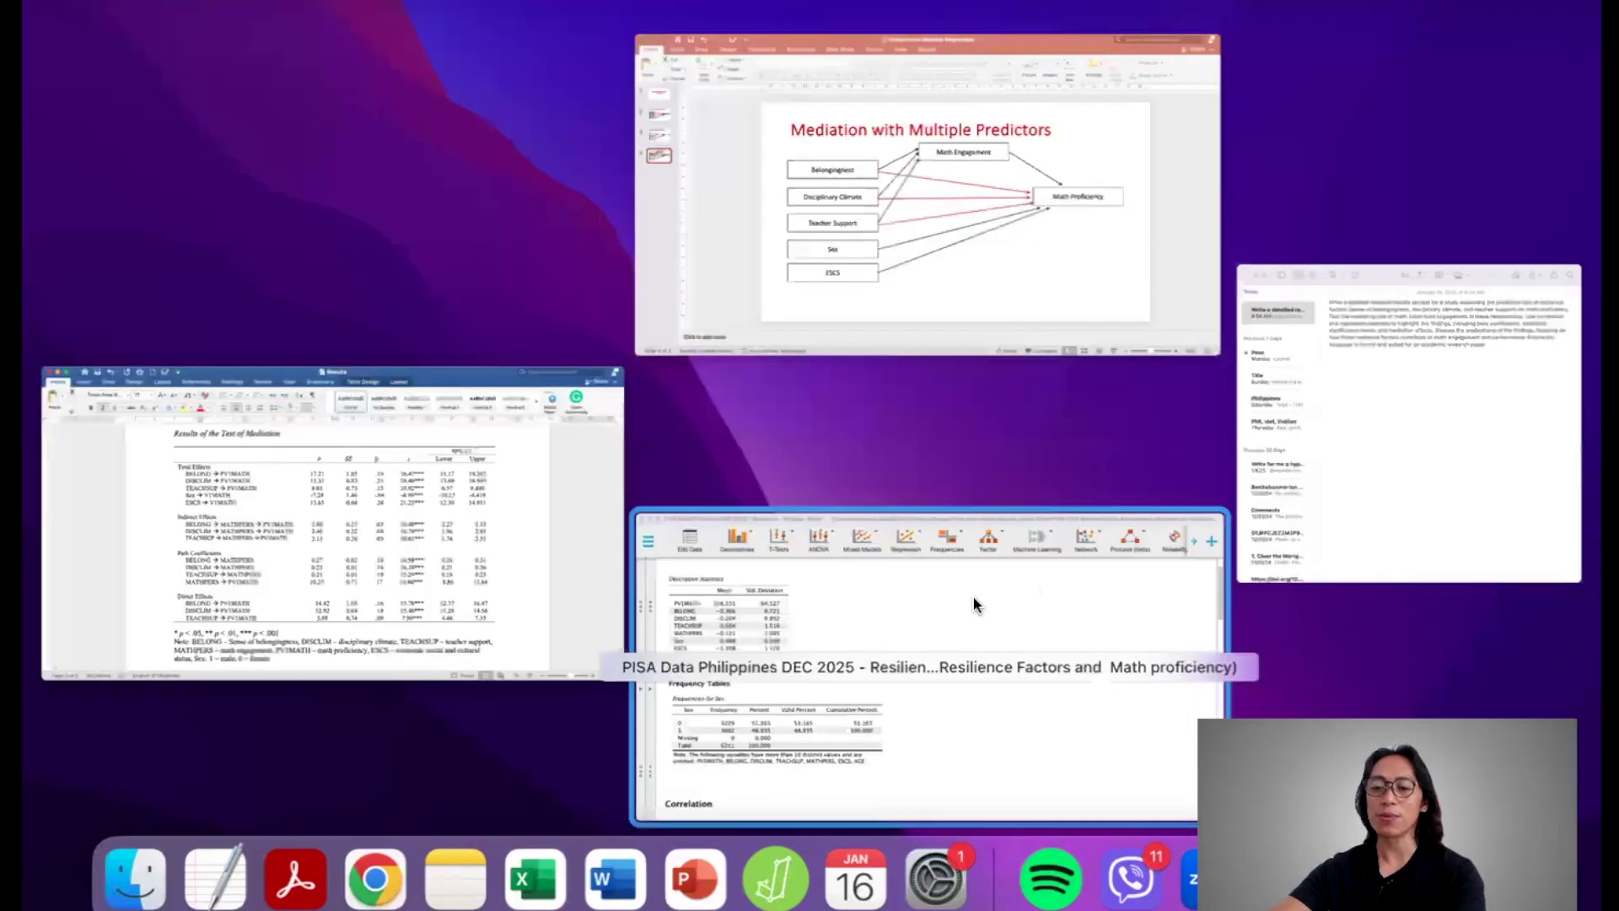
Step: In JASP, outline the five Total effects rows, the Std. Estimate header and the p column
click(973, 597)
scroll(973, 584, down, 3)
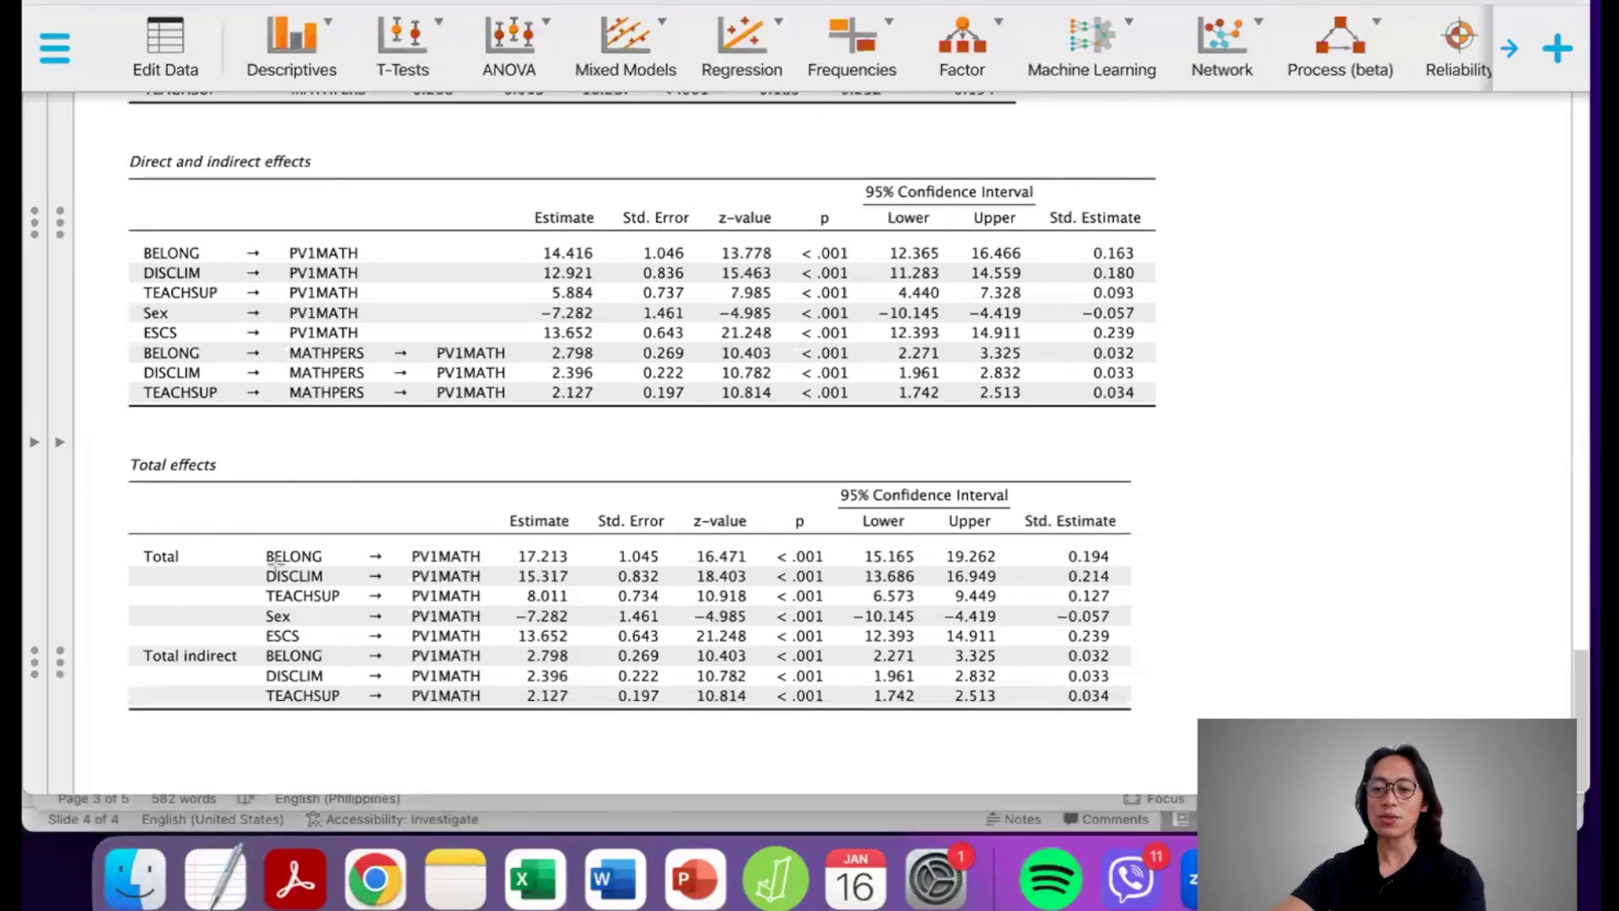
drag(251, 546, 1137, 646)
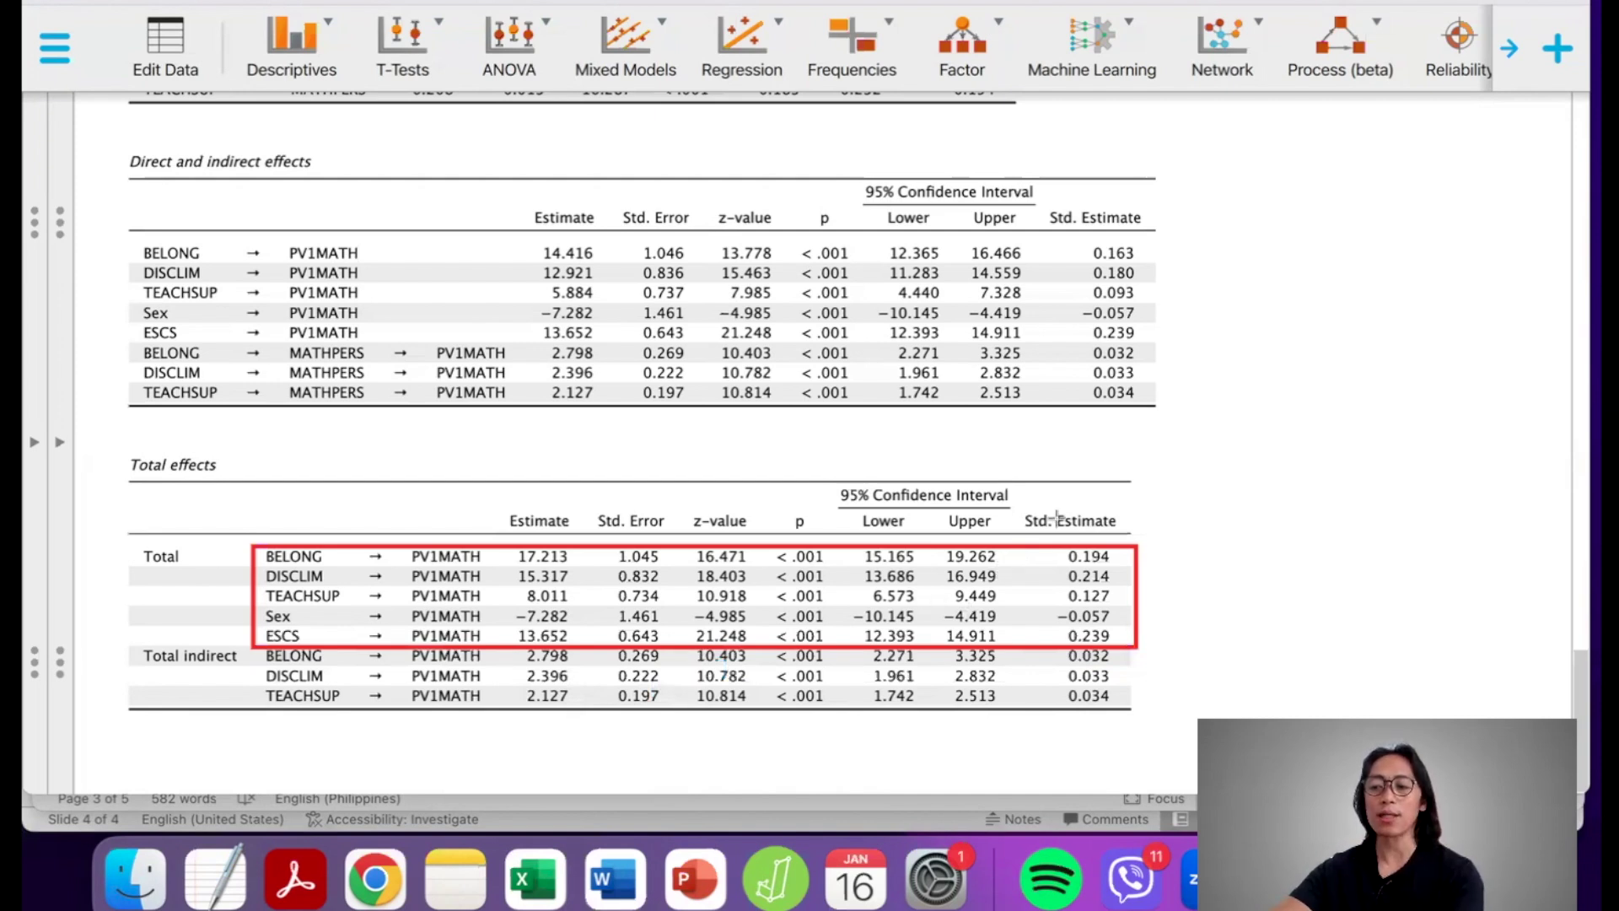
drag(1014, 506, 1150, 533)
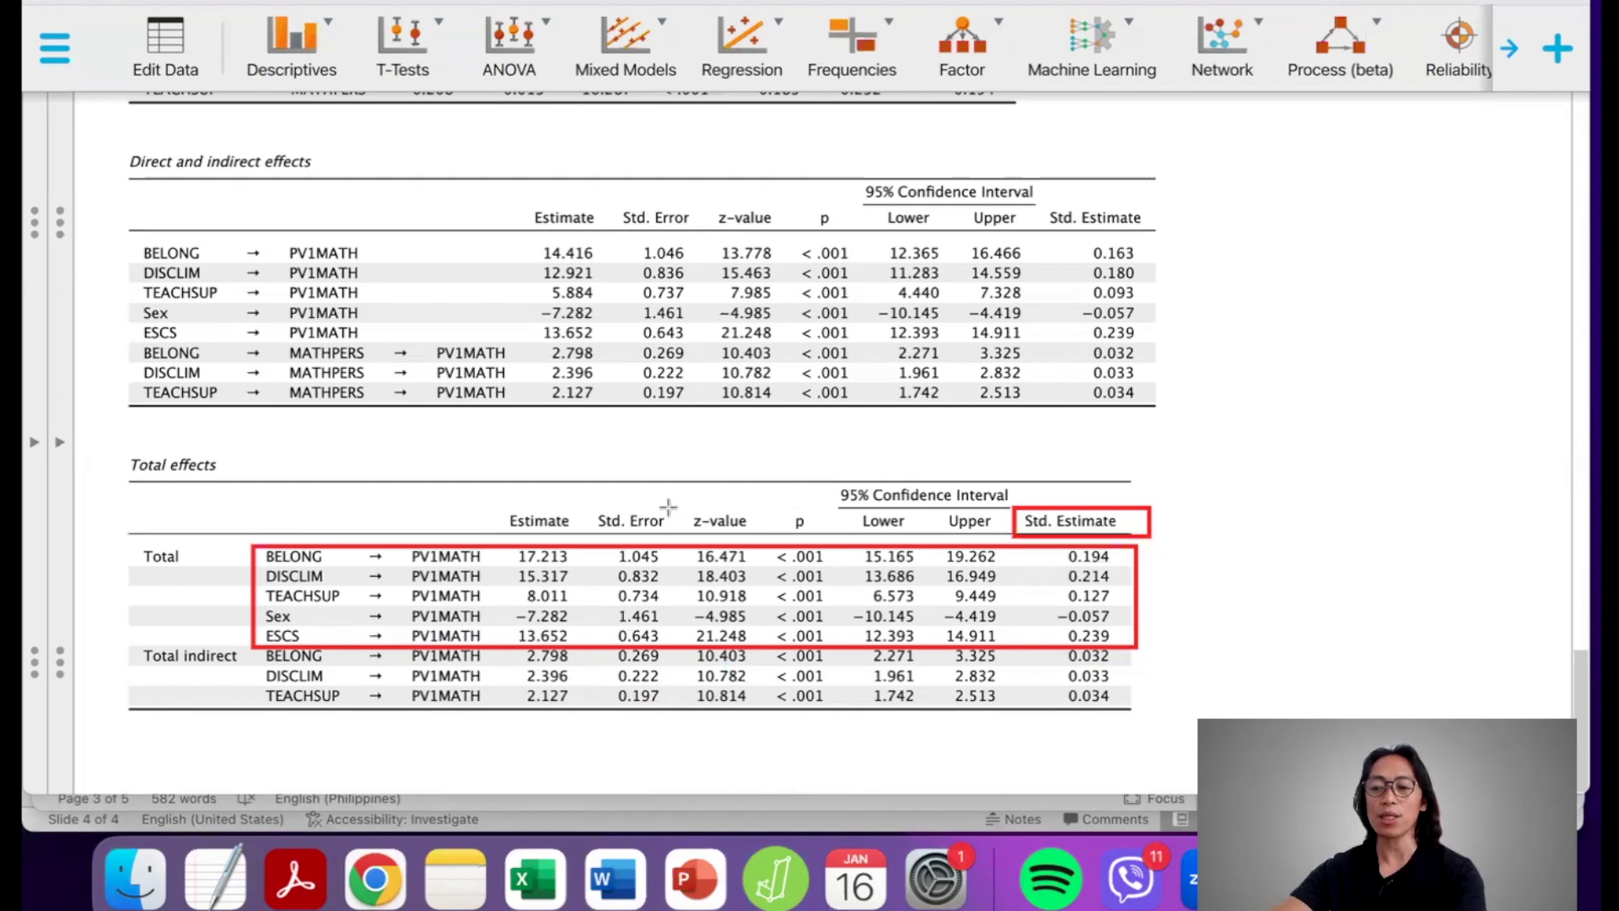
drag(668, 506, 675, 645)
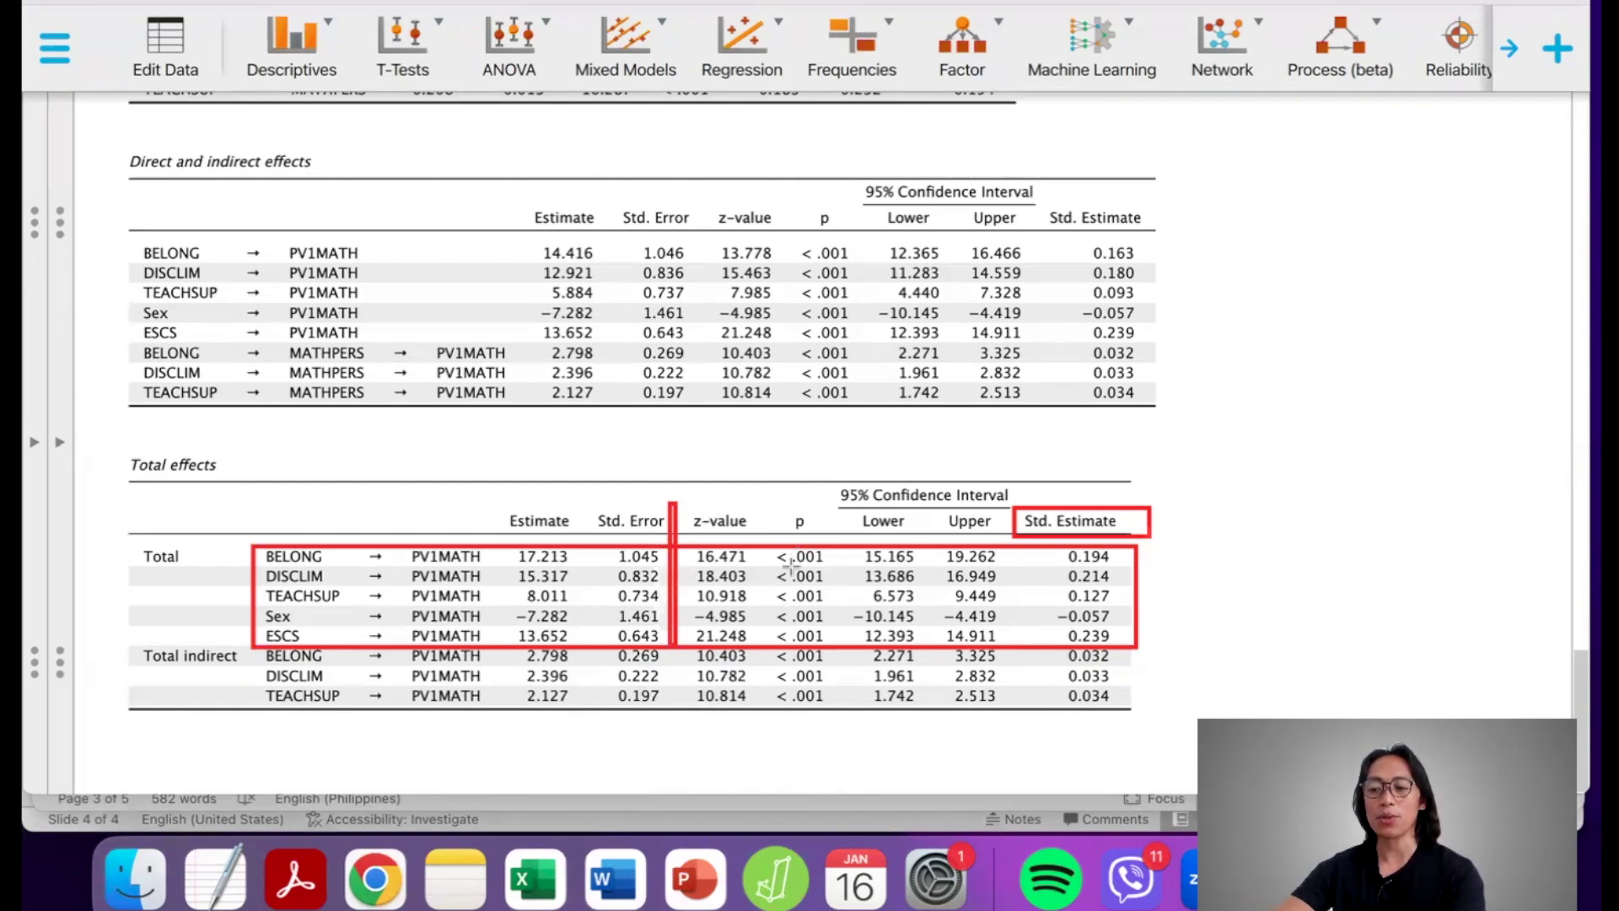
mouse_move(772, 509)
mouse_down()
mouse_move(816, 540)
mouse_move(838, 659)
mouse_up()
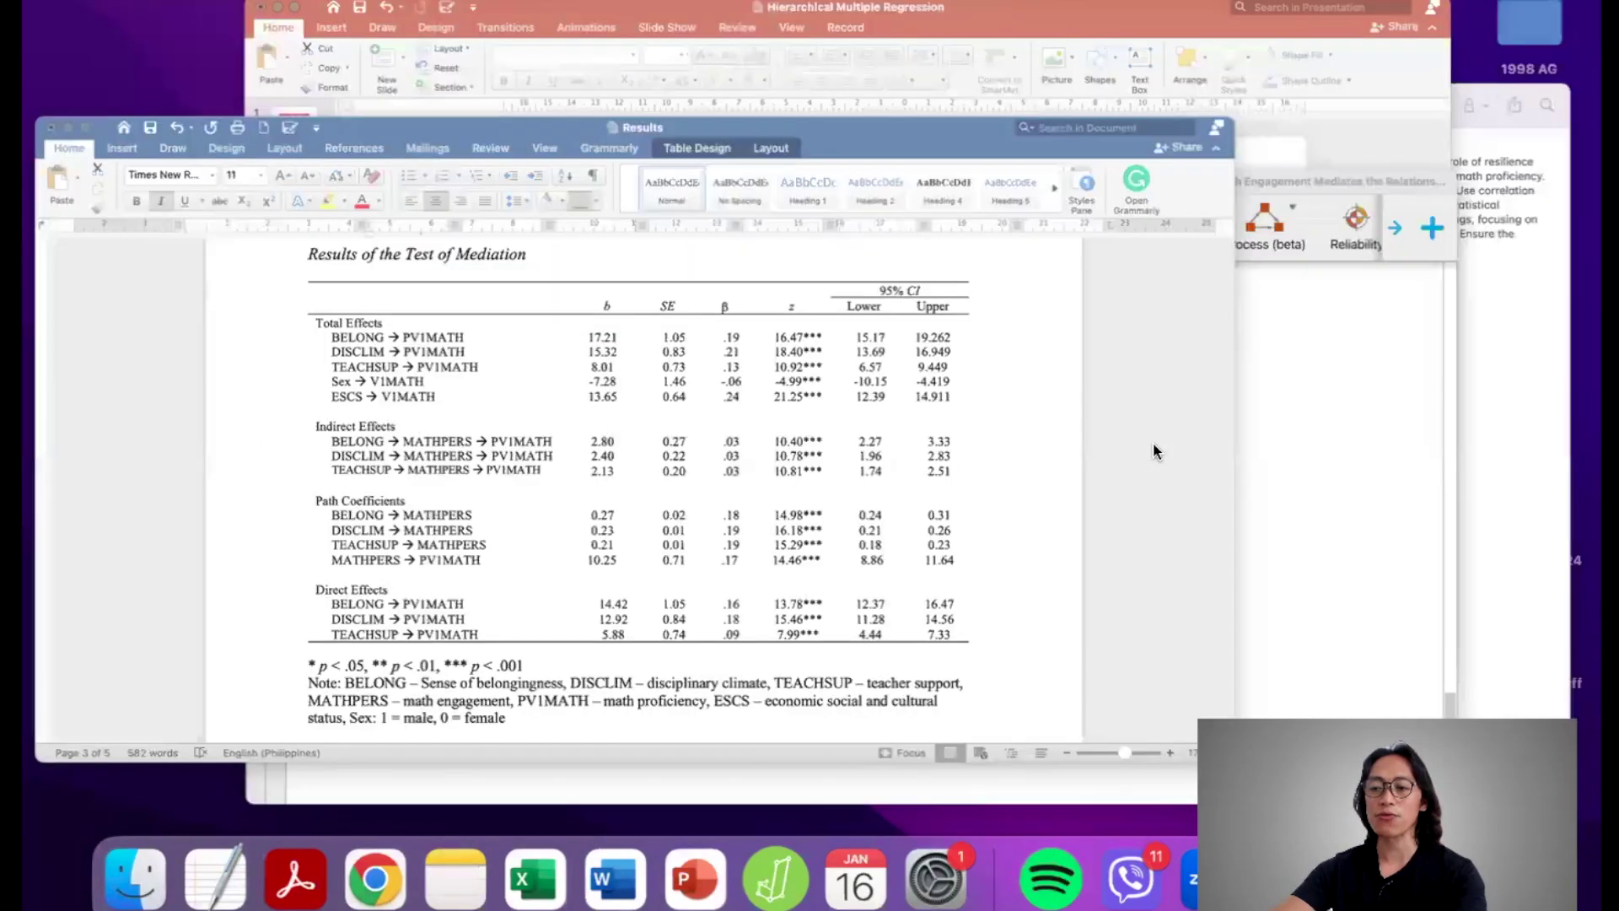
key(ctrl+Up)
click(933, 614)
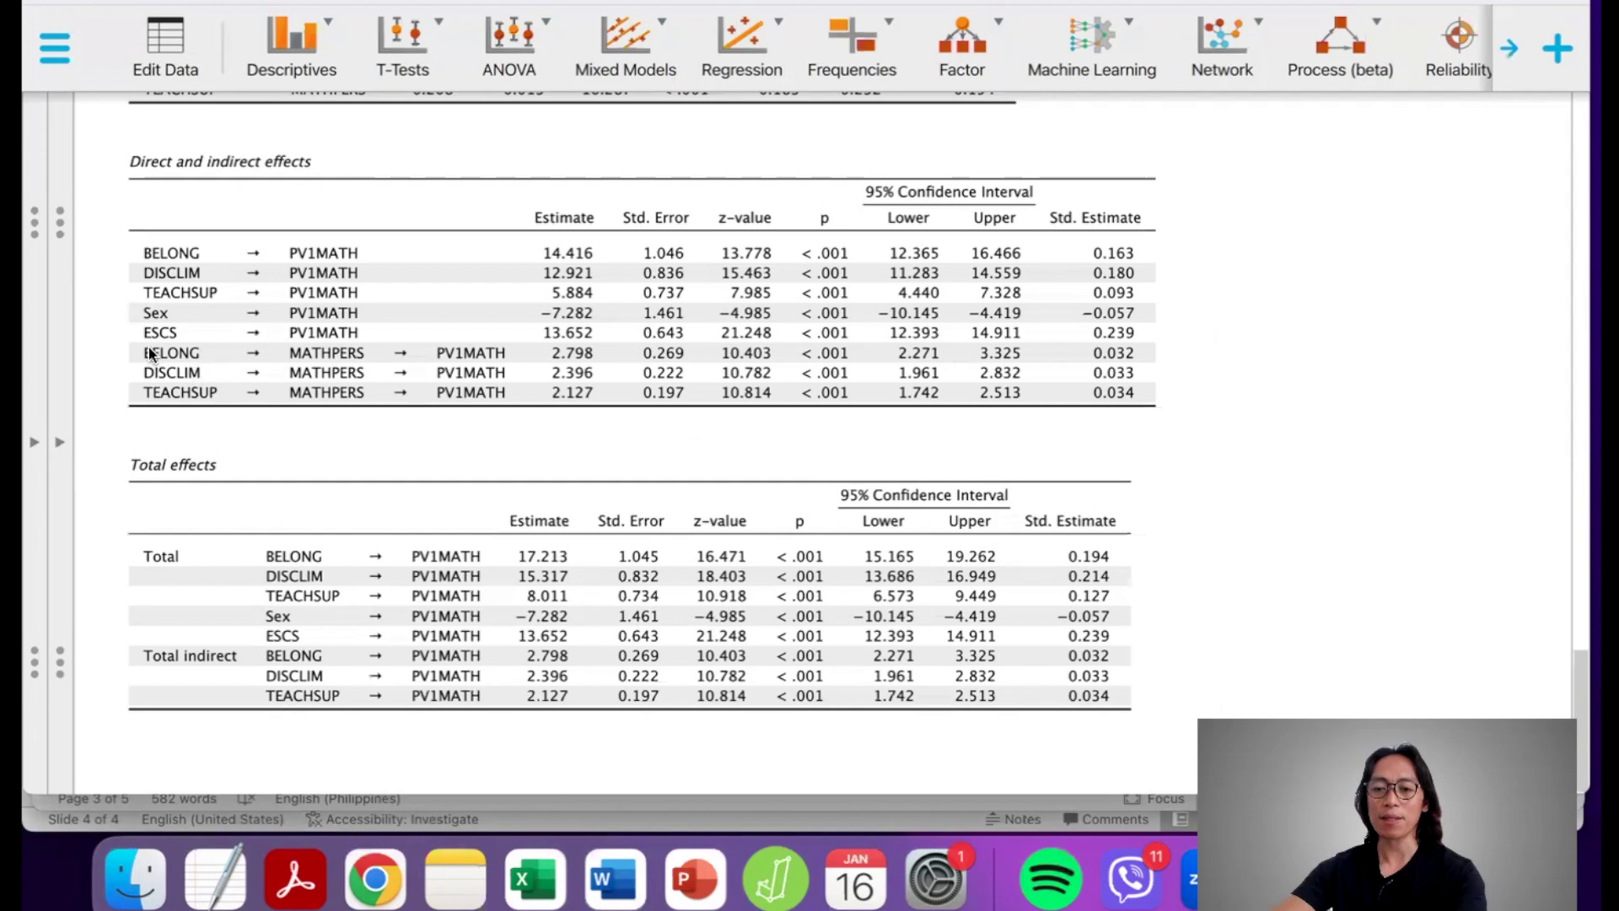
Step: Outline the three indirect-effect rows through MATHPERS in JASP, then clear the annotation
drag(128, 343, 1203, 408)
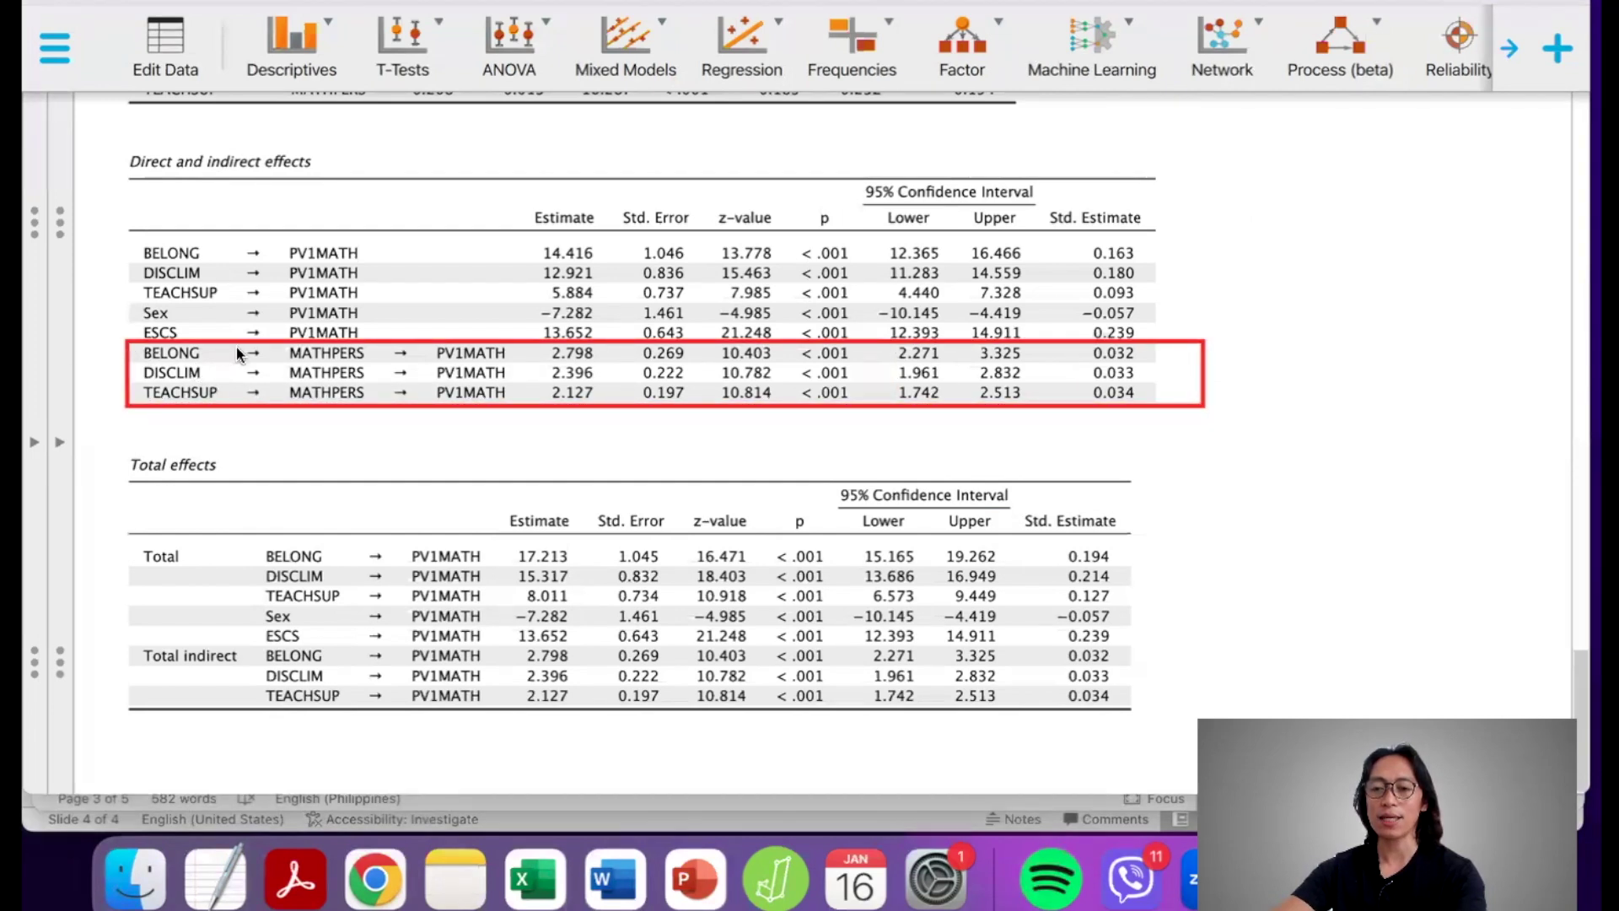
key(Escape)
key(Escape)
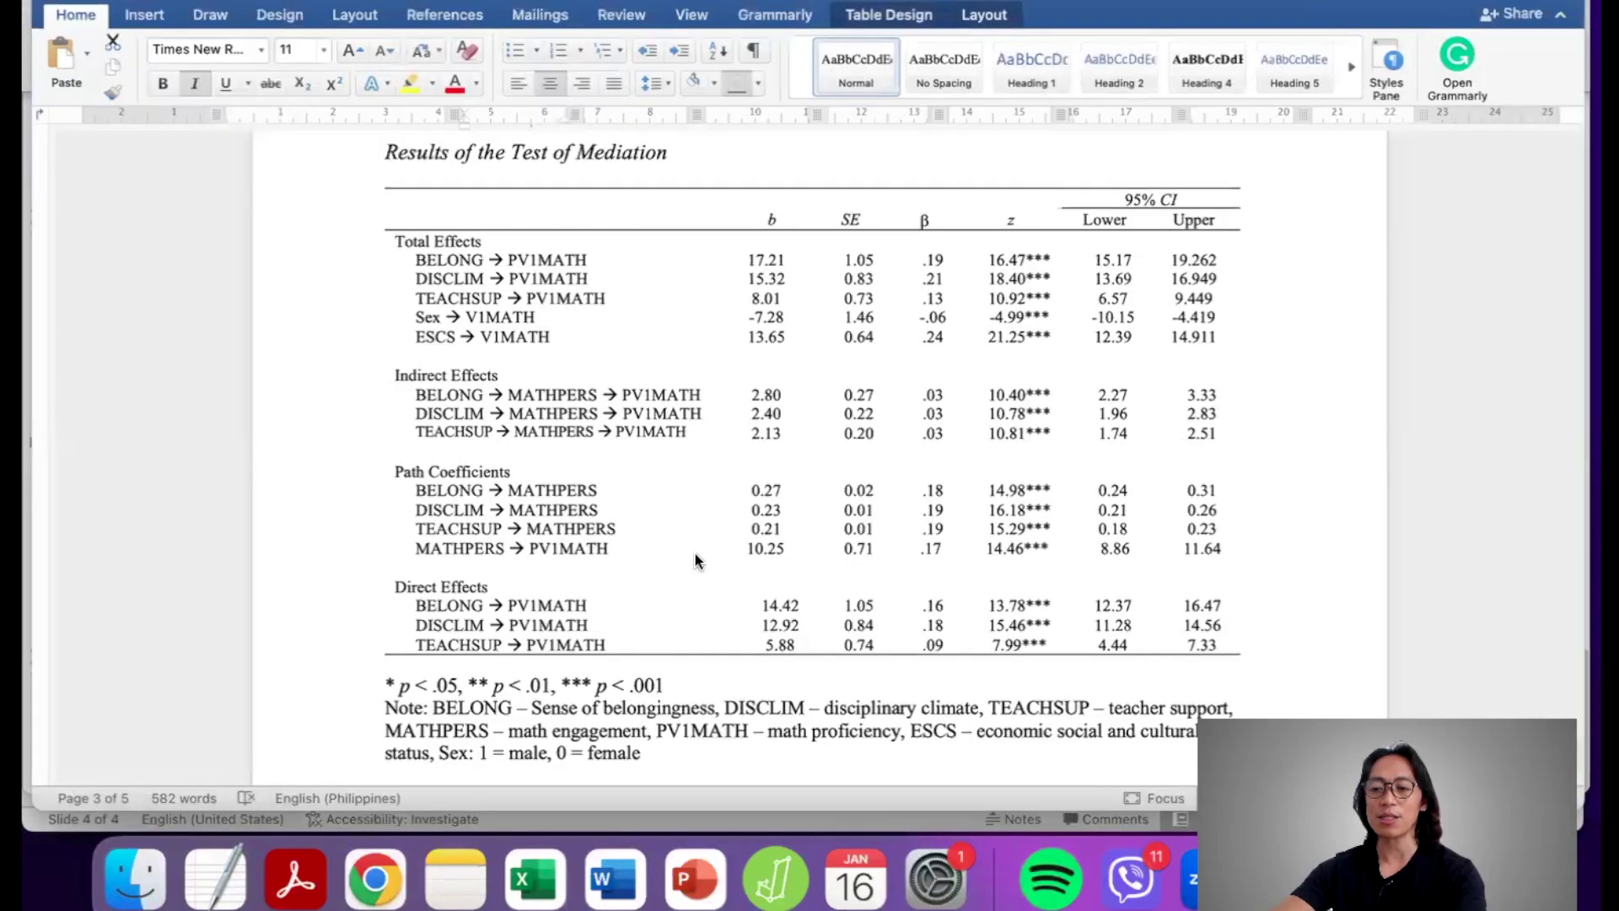
key(ctrl+Up)
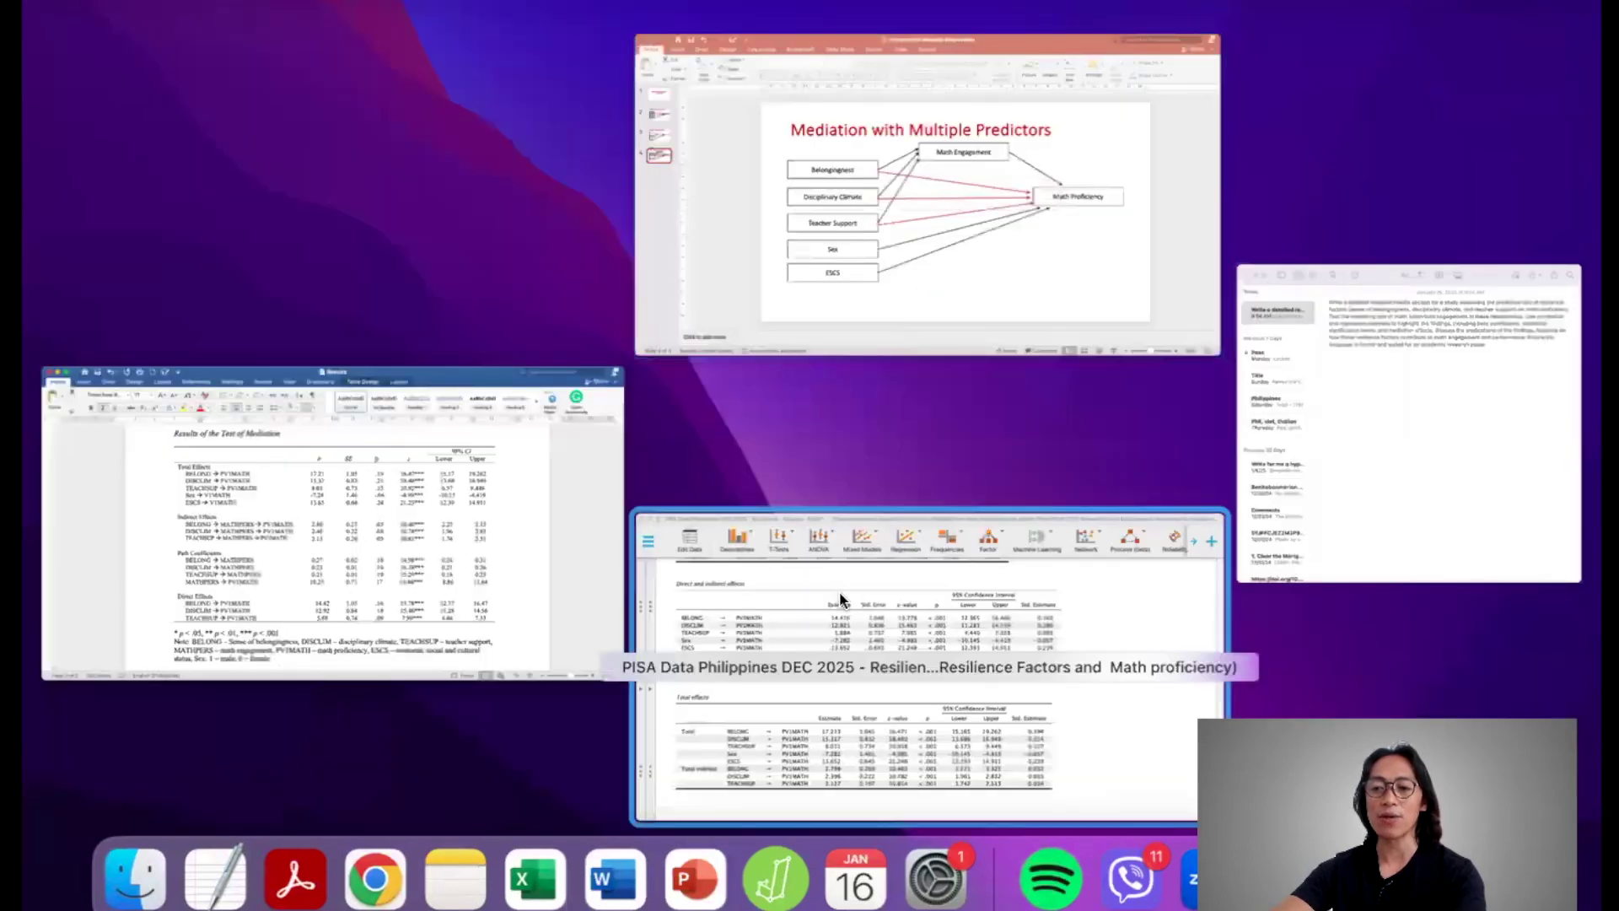
click(841, 599)
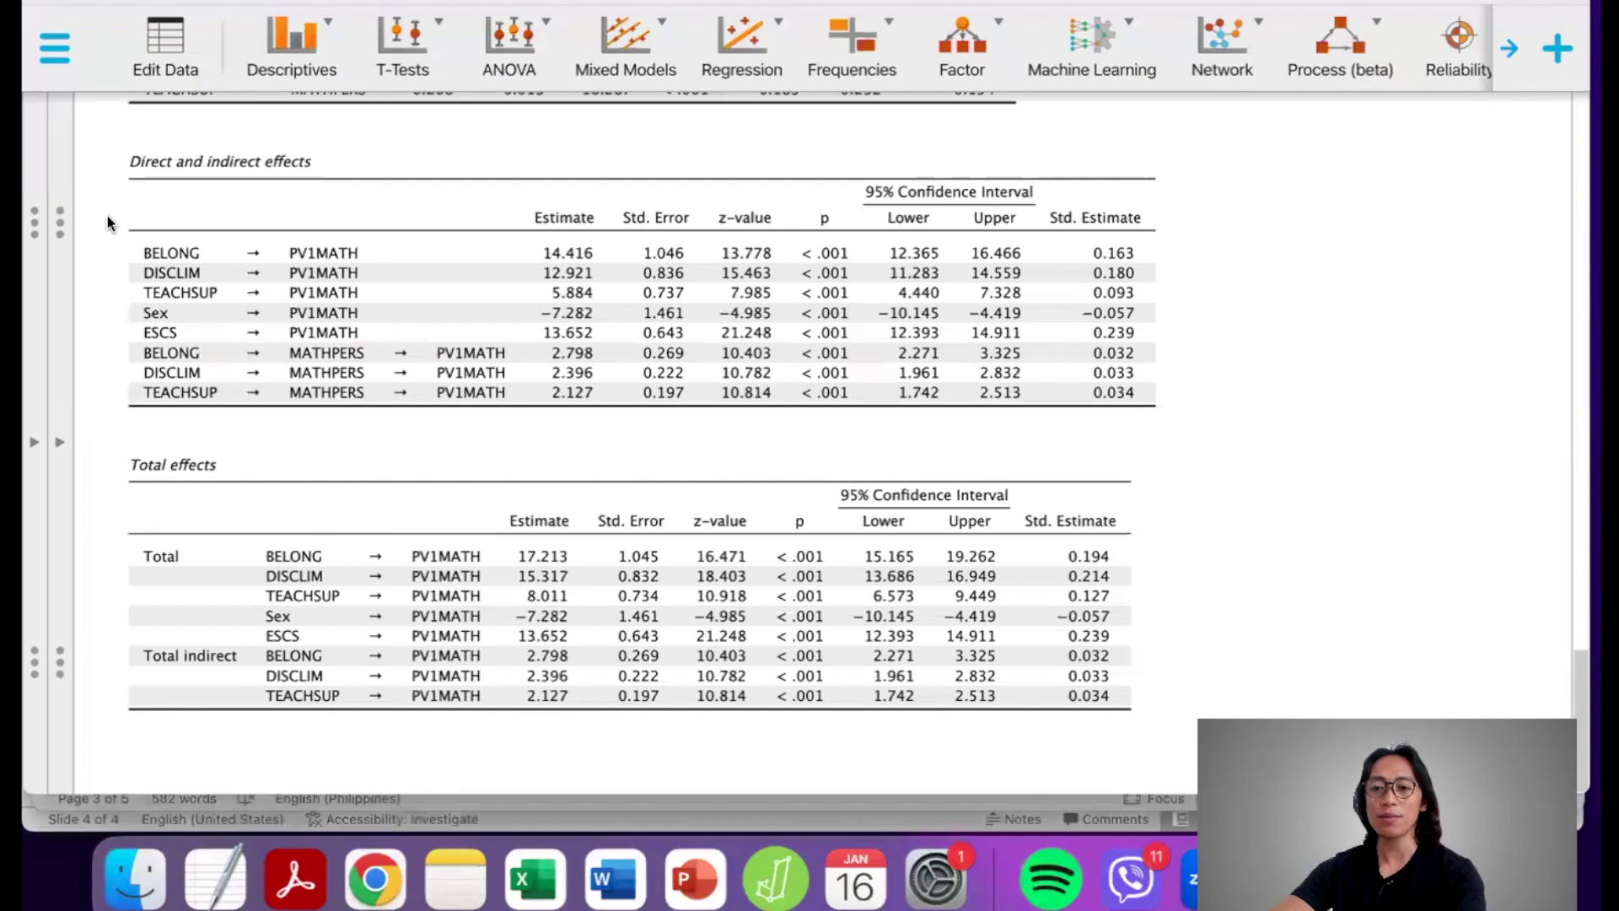
Step: Outline Model 1's paths into MATHPERS and the MATHPERS → PV1MATH row, then return to Word
scroll(187, 207, up, 5)
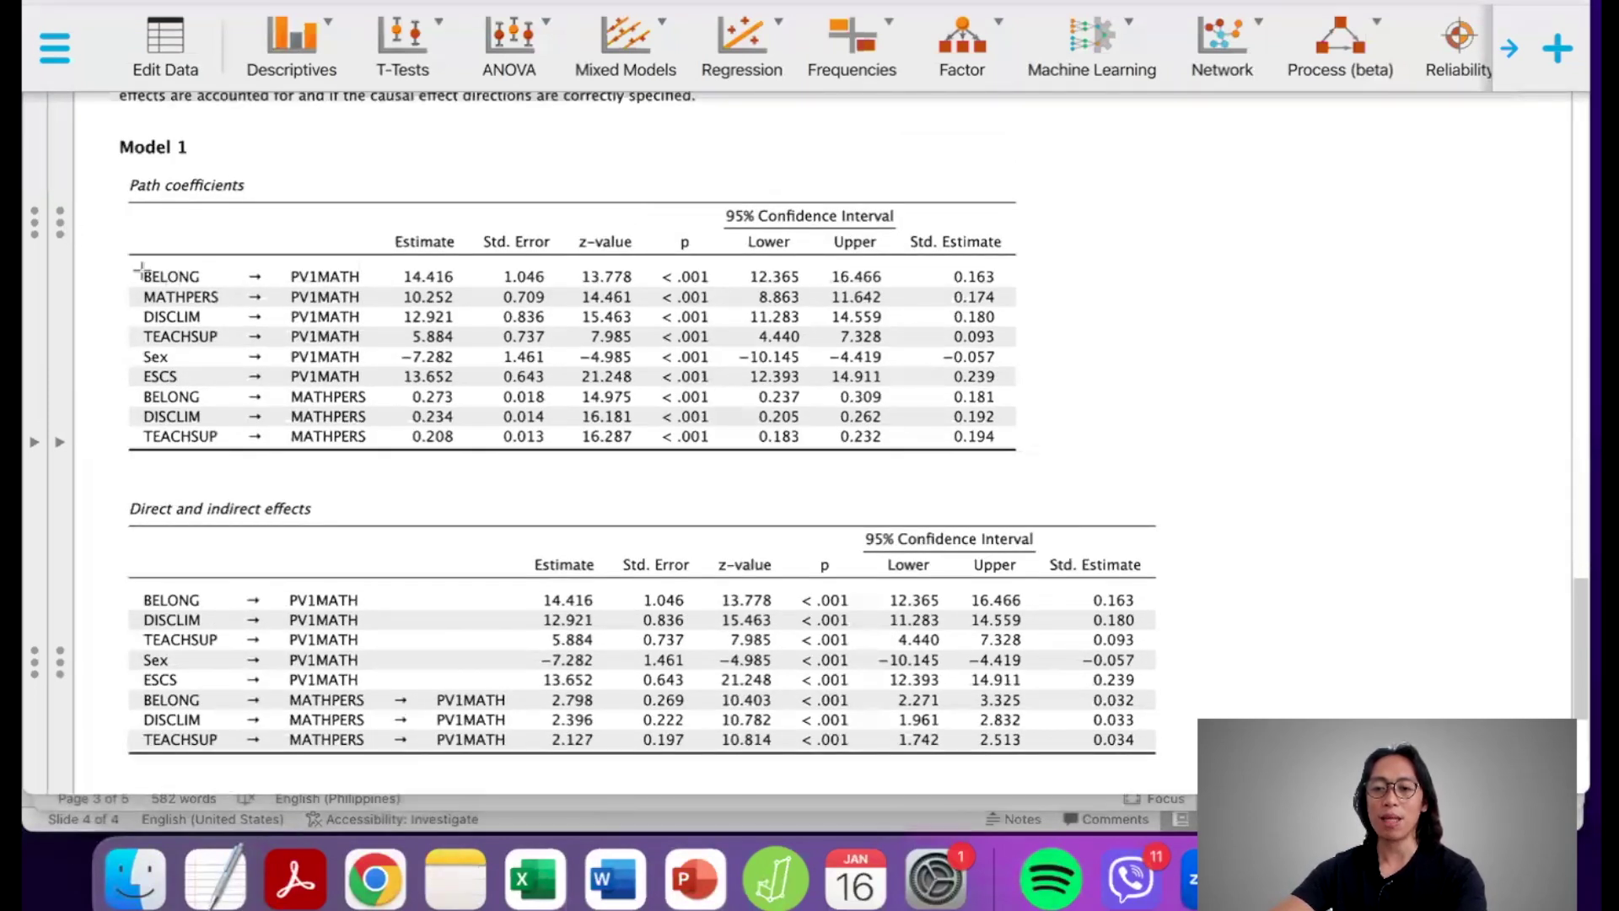
drag(137, 390, 1030, 449)
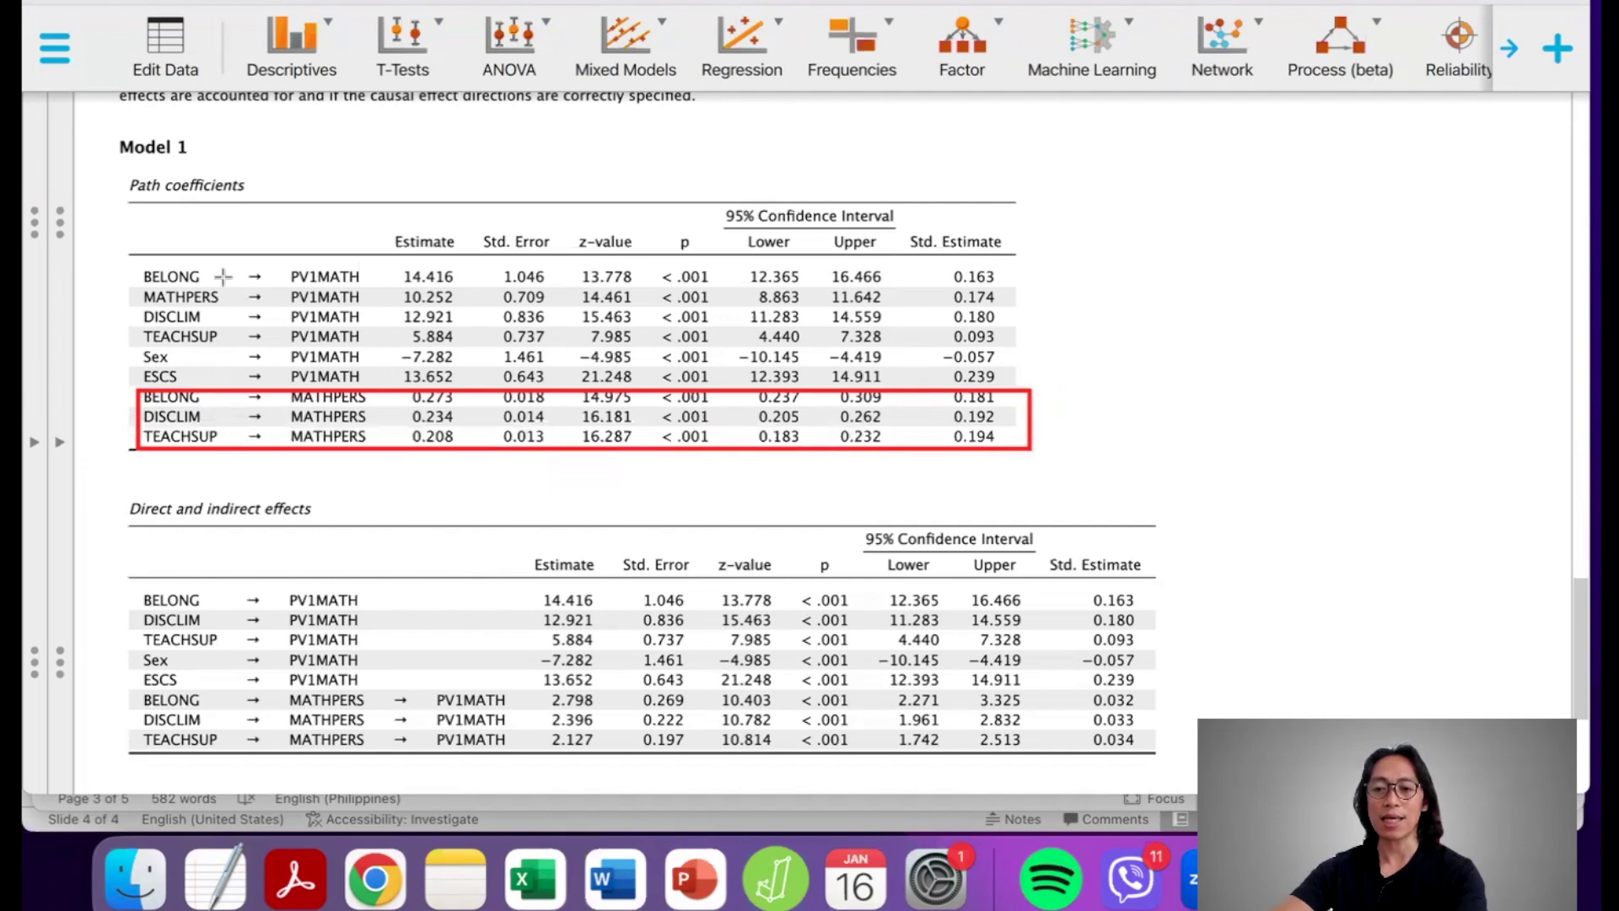
drag(127, 289, 1018, 309)
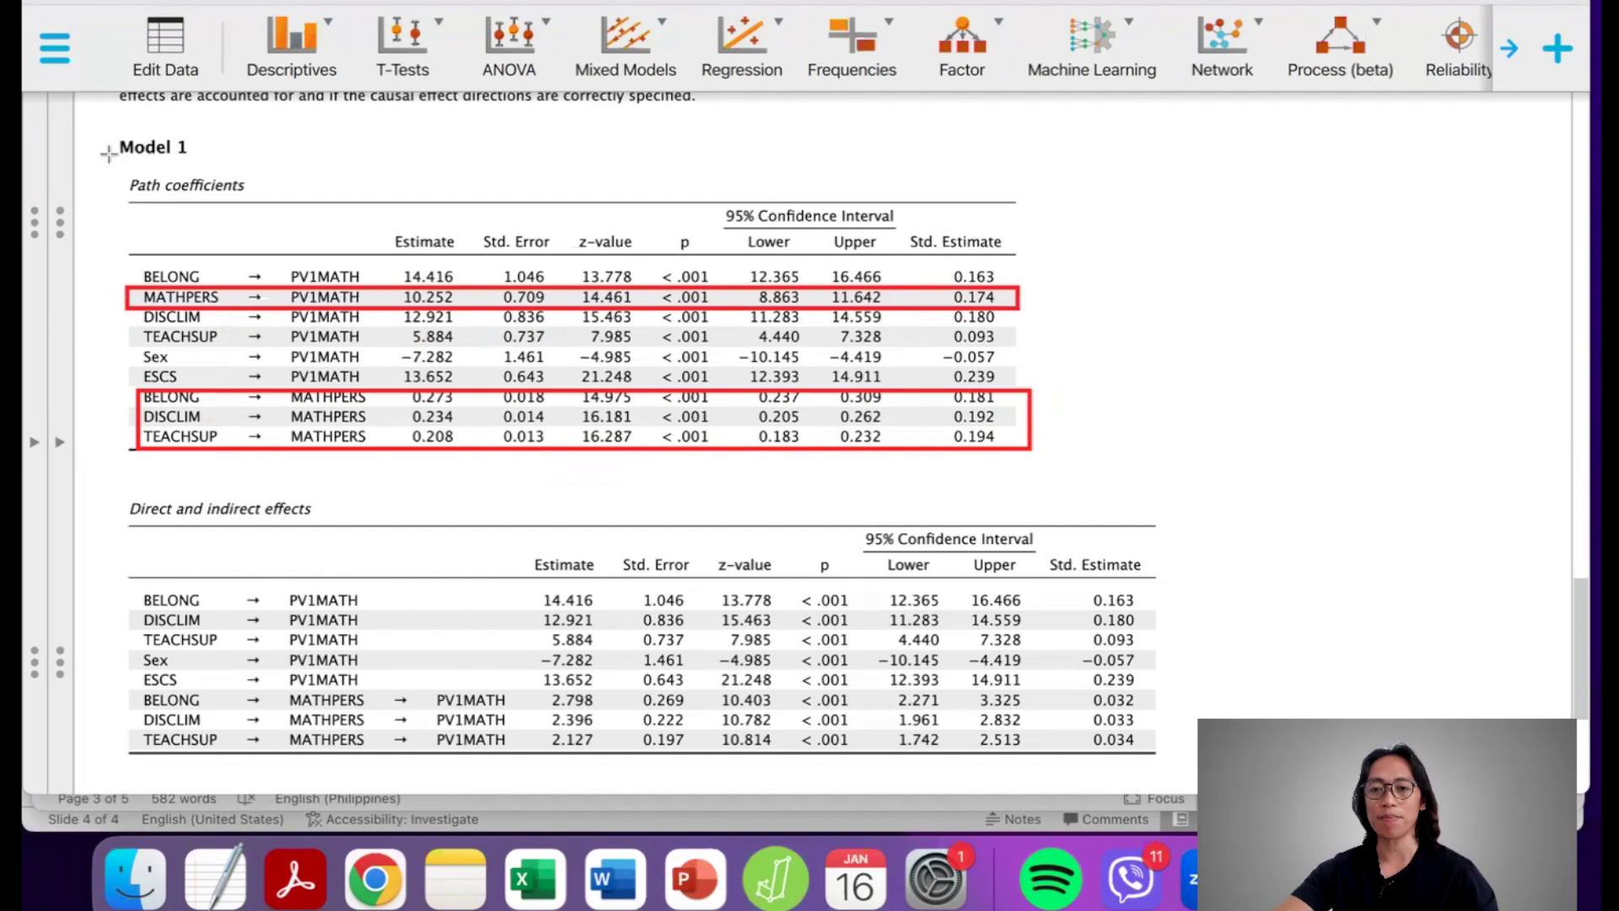
key(Escape)
key(ctrl+Up)
click(574, 604)
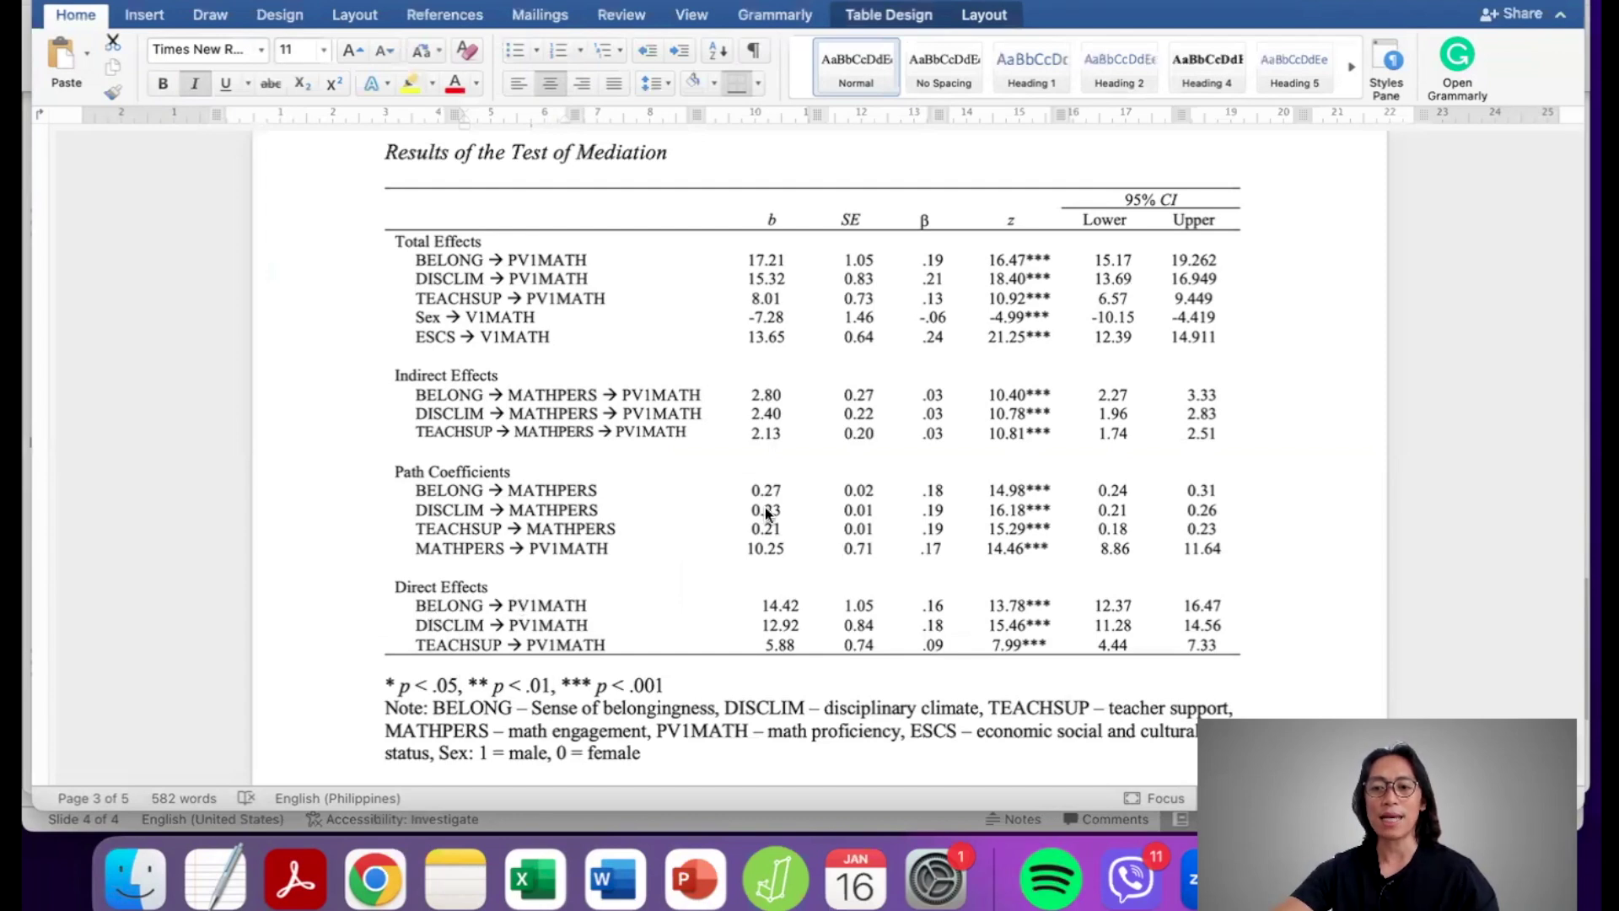
key(ctrl+Up)
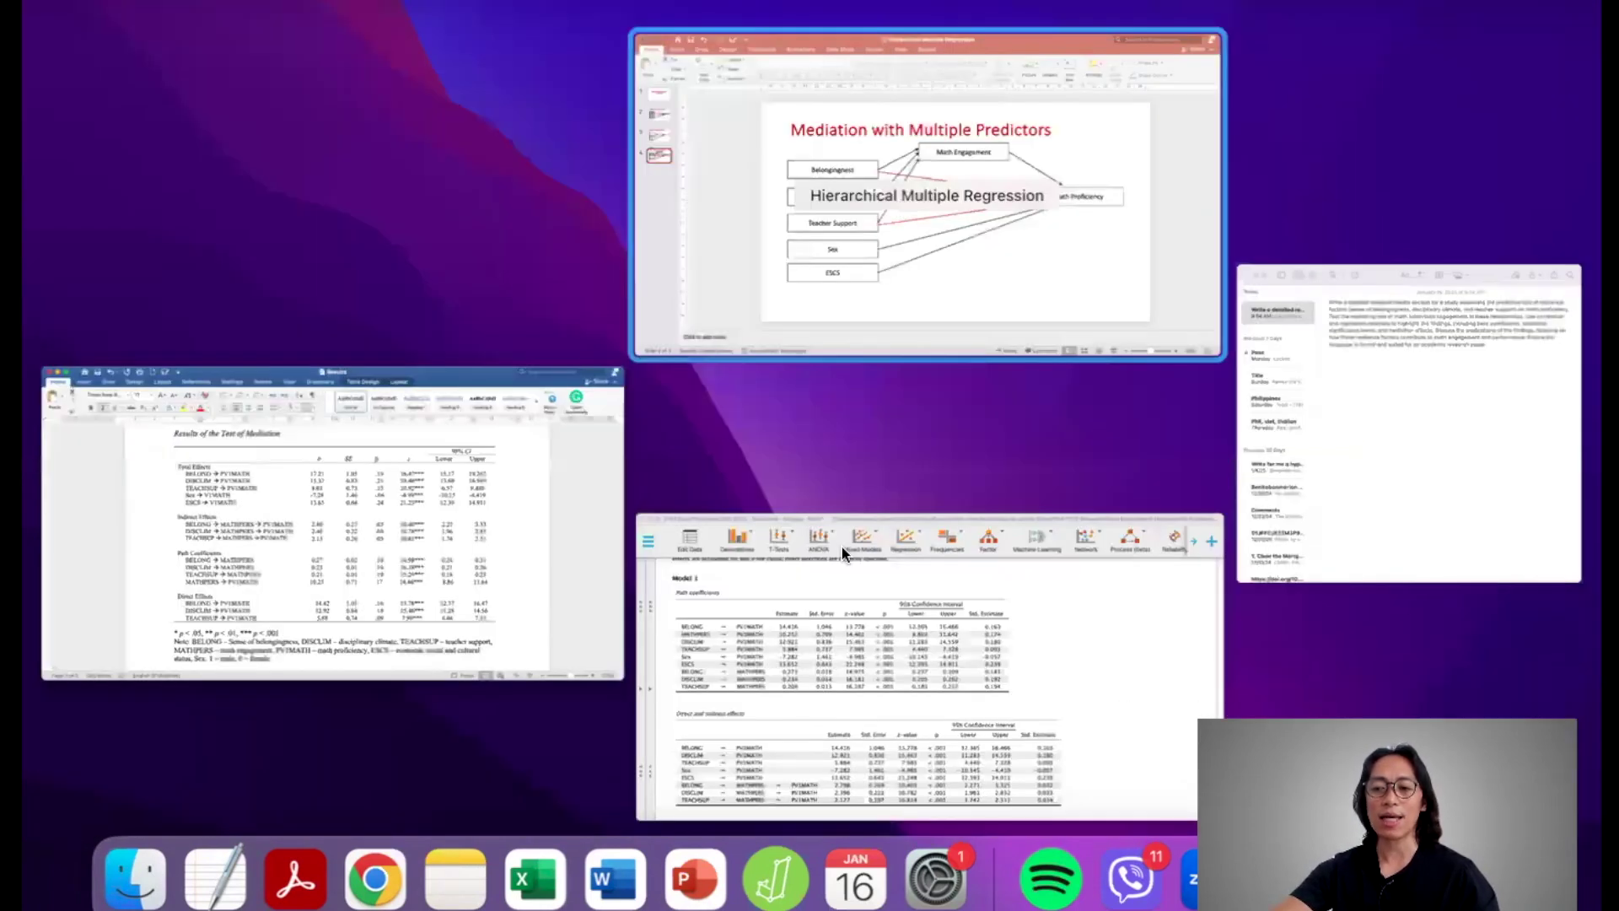
click(842, 546)
scroll(704, 547, down, 5)
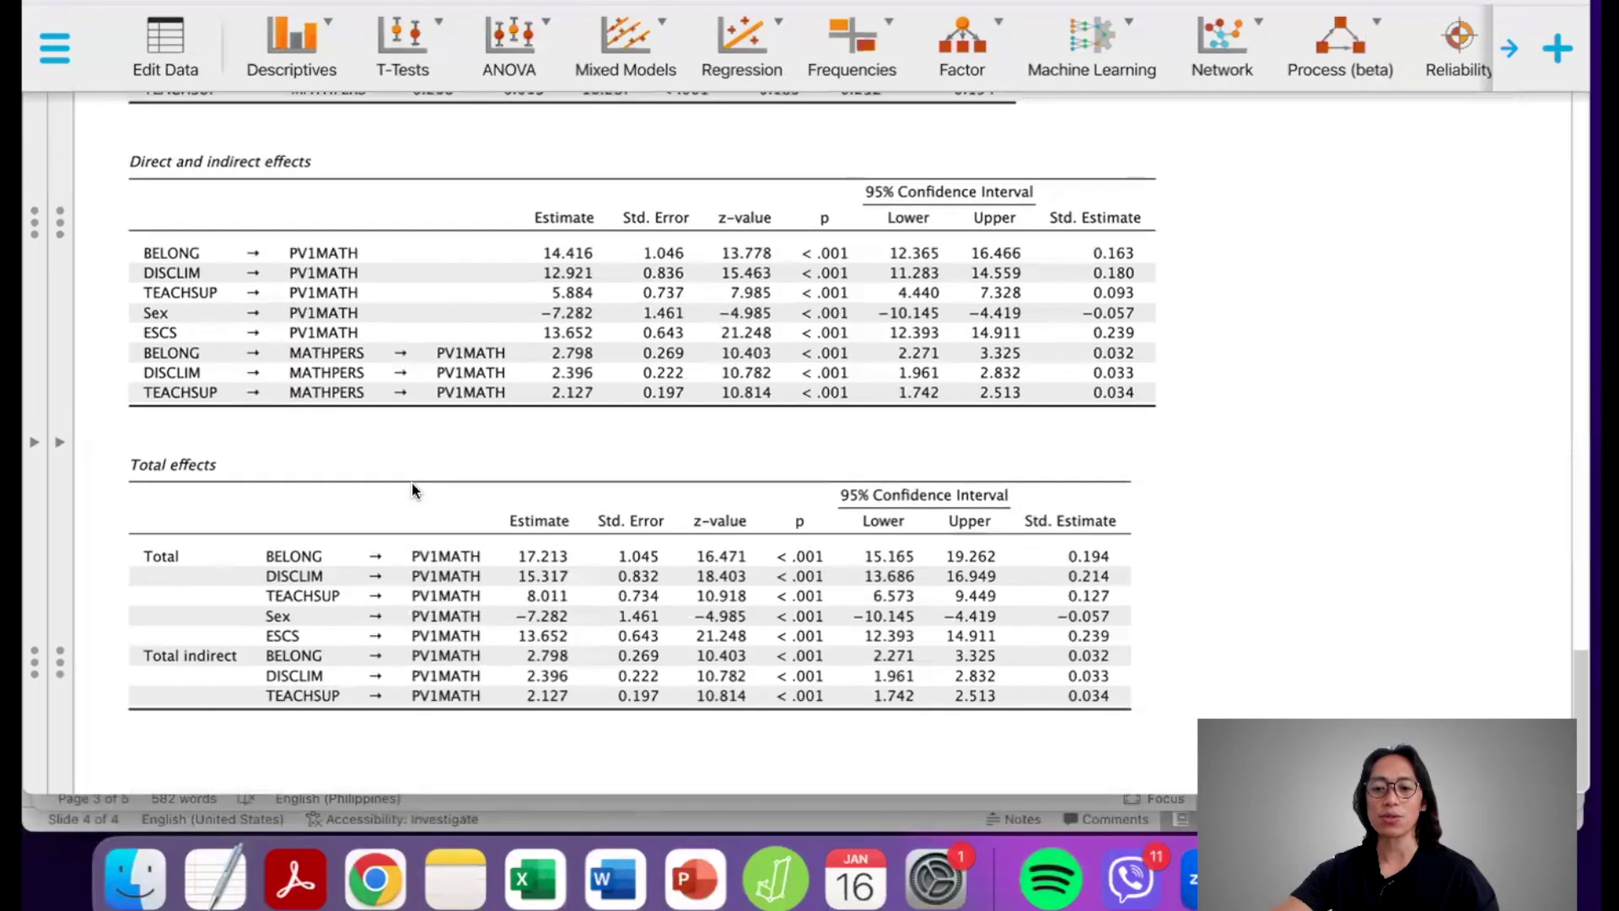
scroll(412, 482, up, 2)
key(super+shift+4)
drag(134, 303, 1169, 371)
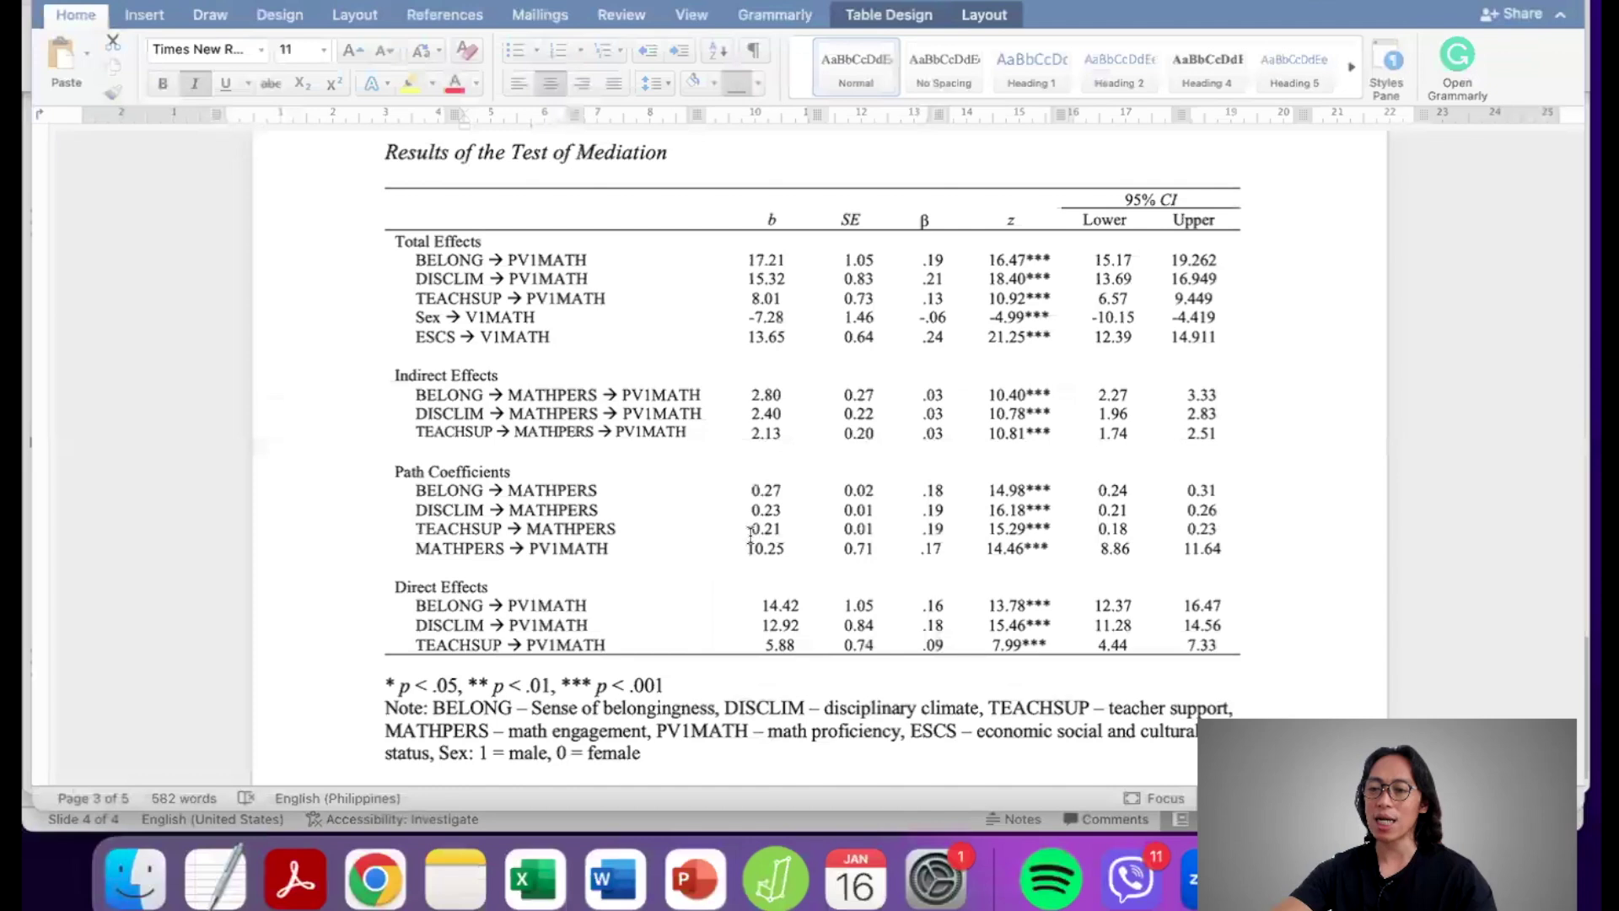
scroll(751, 535, down, 3)
scroll(750, 535, up, 5)
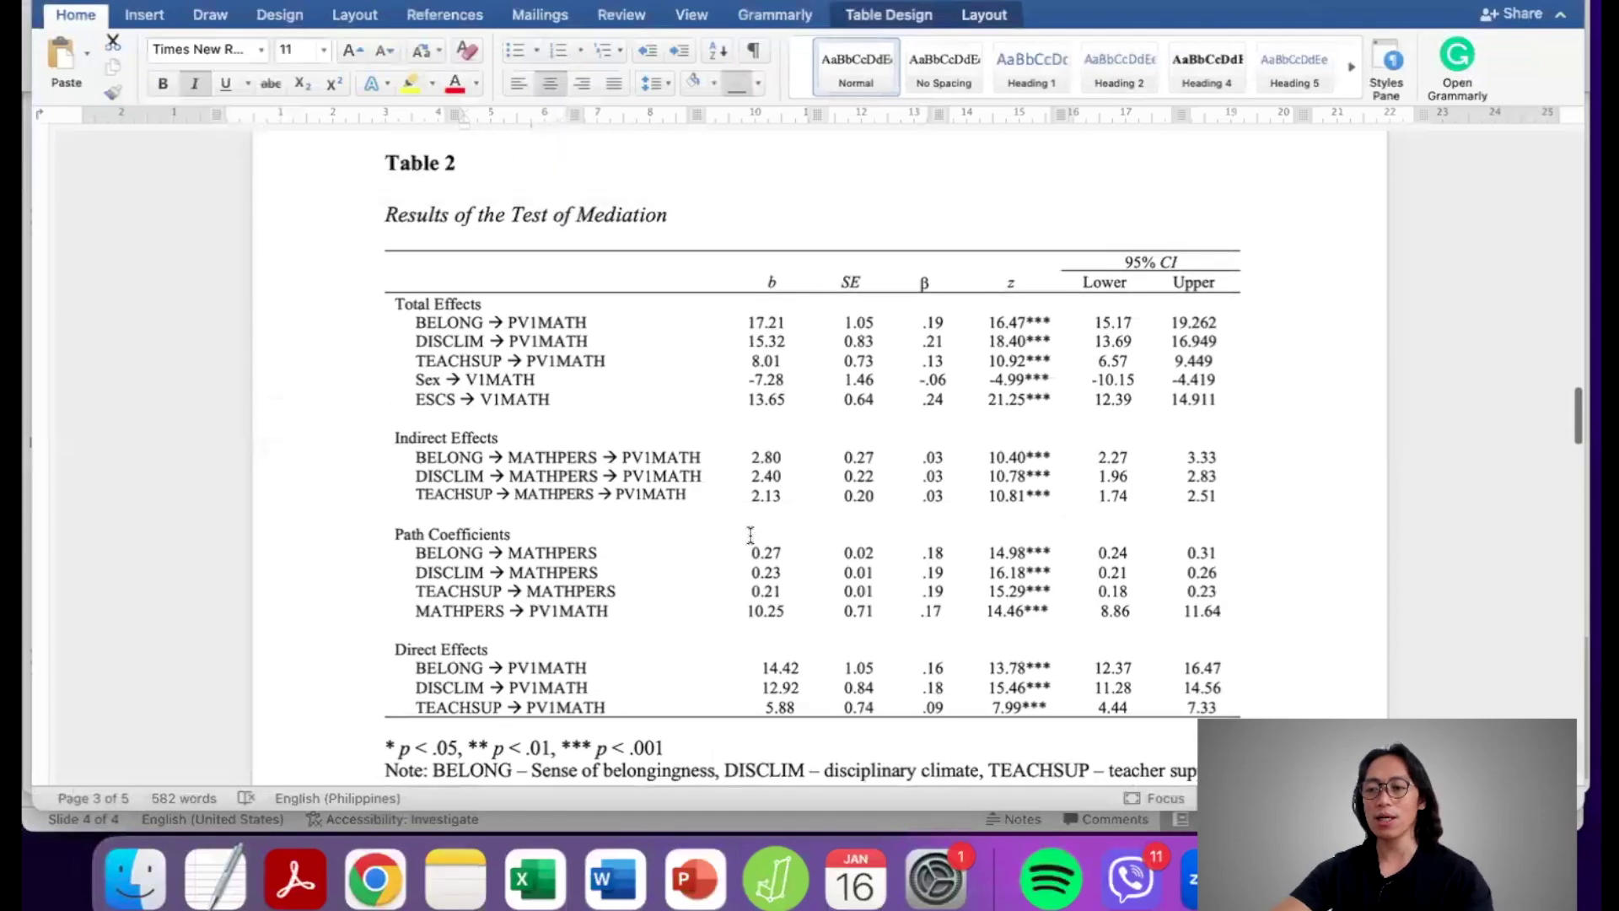
scroll(751, 535, down, 3)
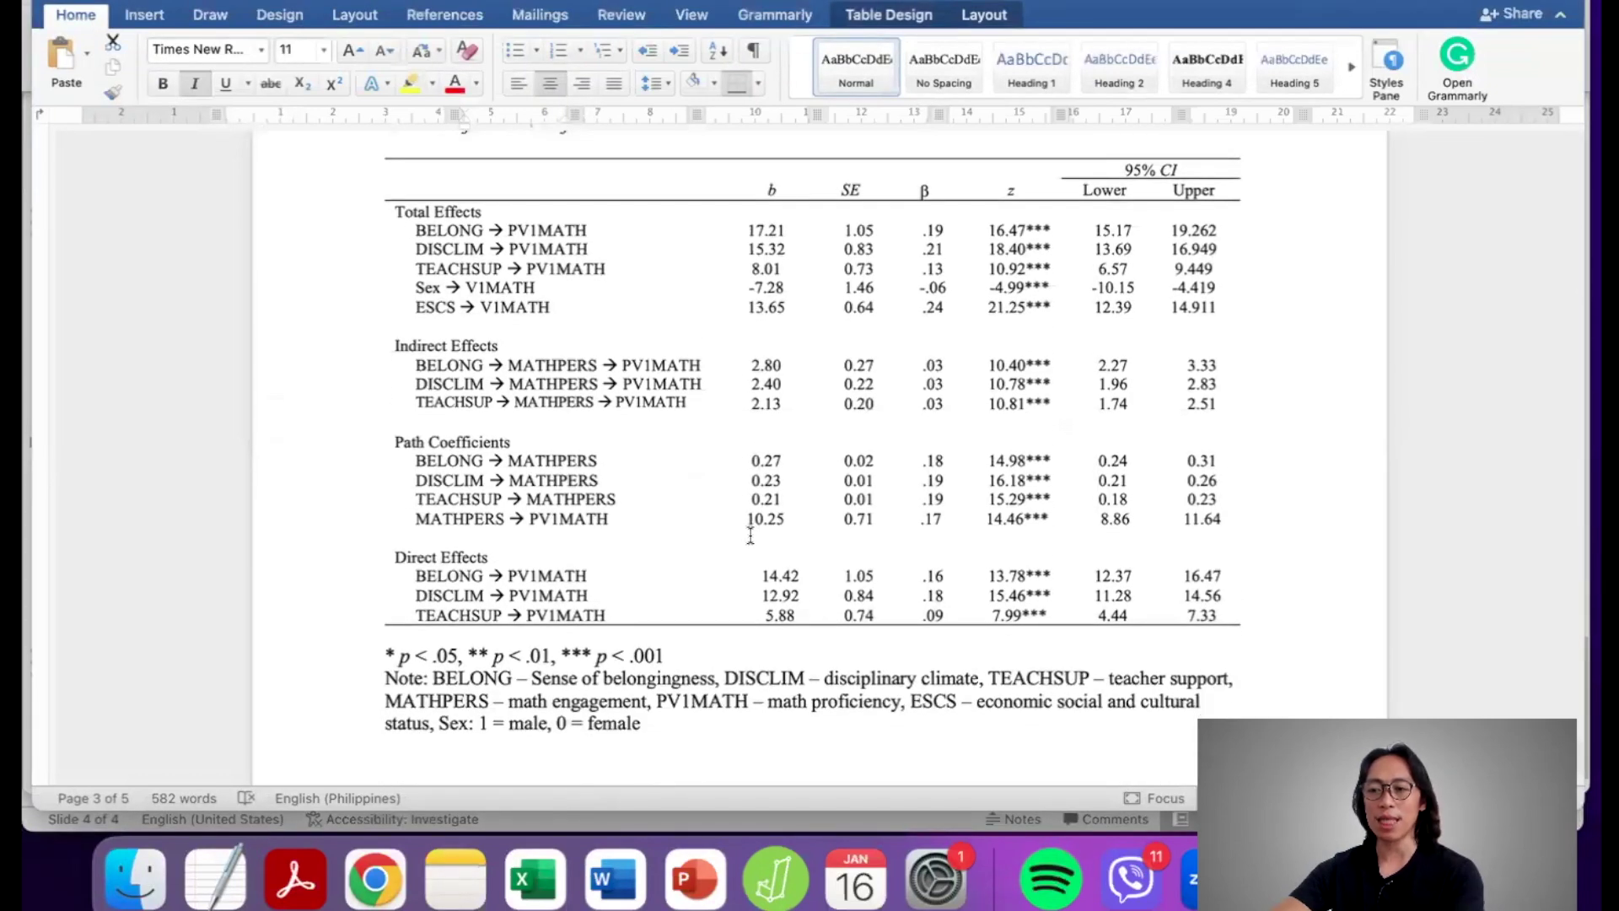
scroll(326, 274, down, 2)
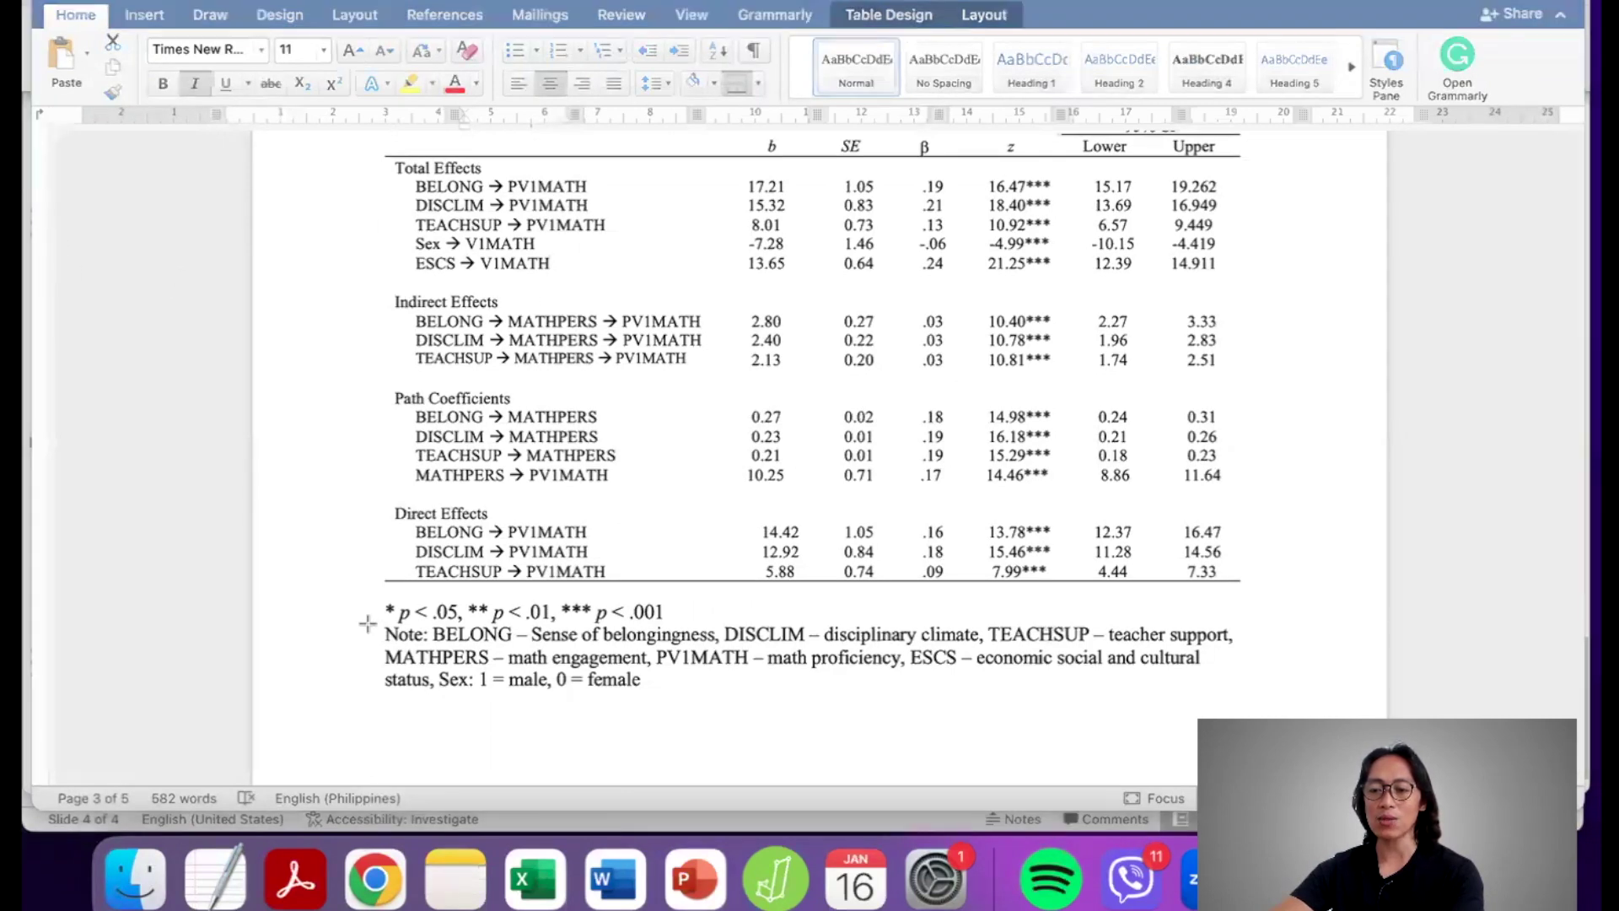
drag(368, 624, 1275, 709)
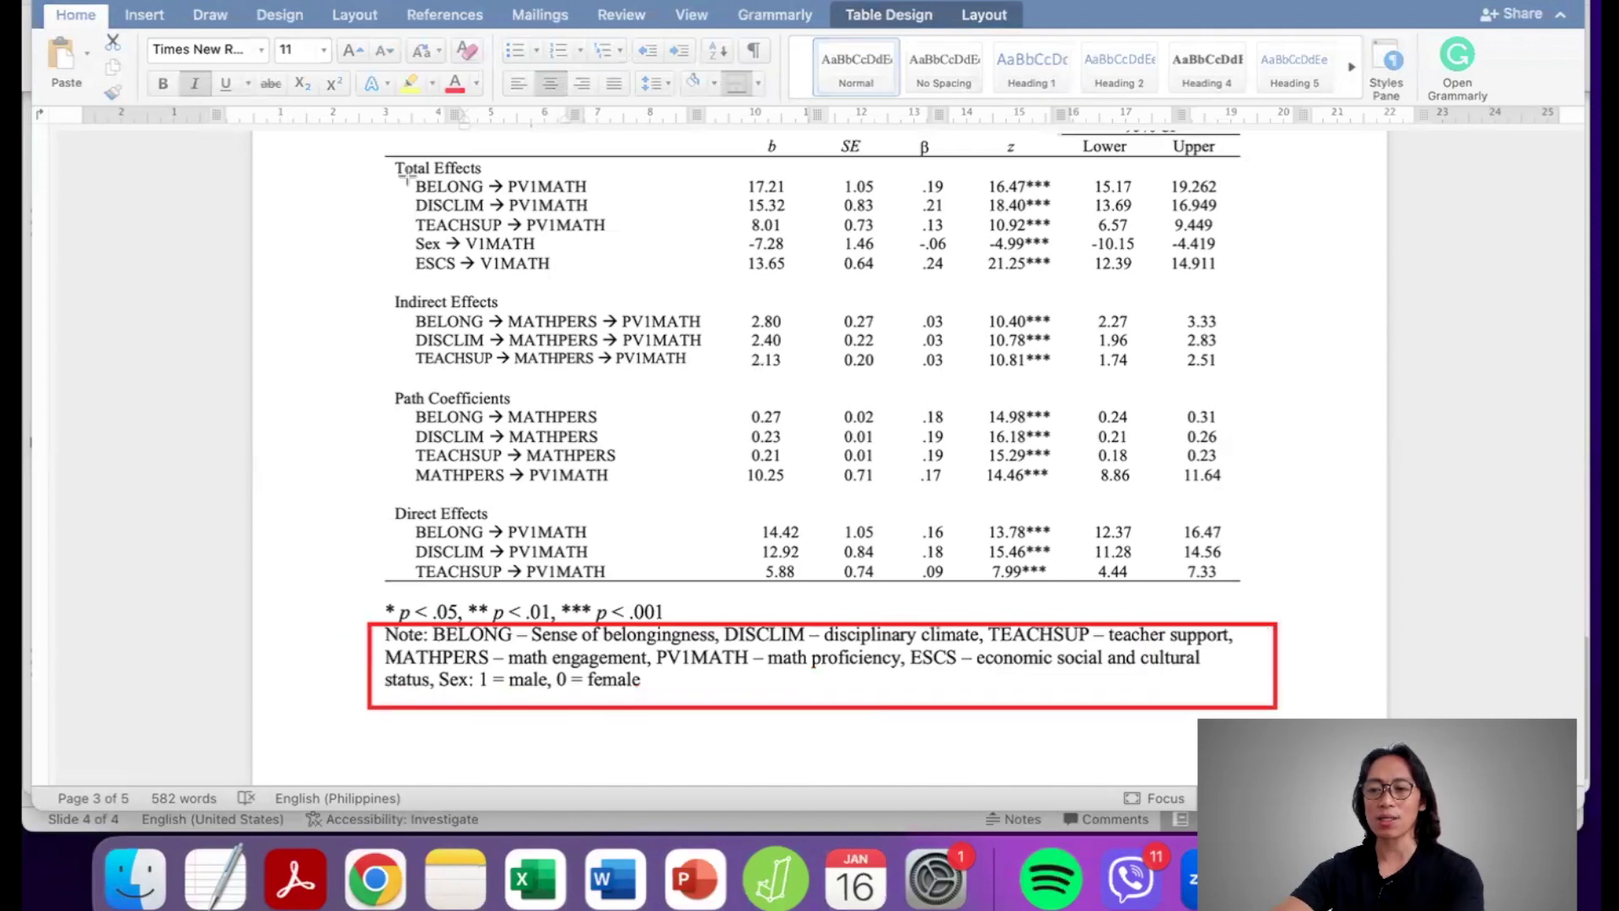
drag(407, 177, 491, 196)
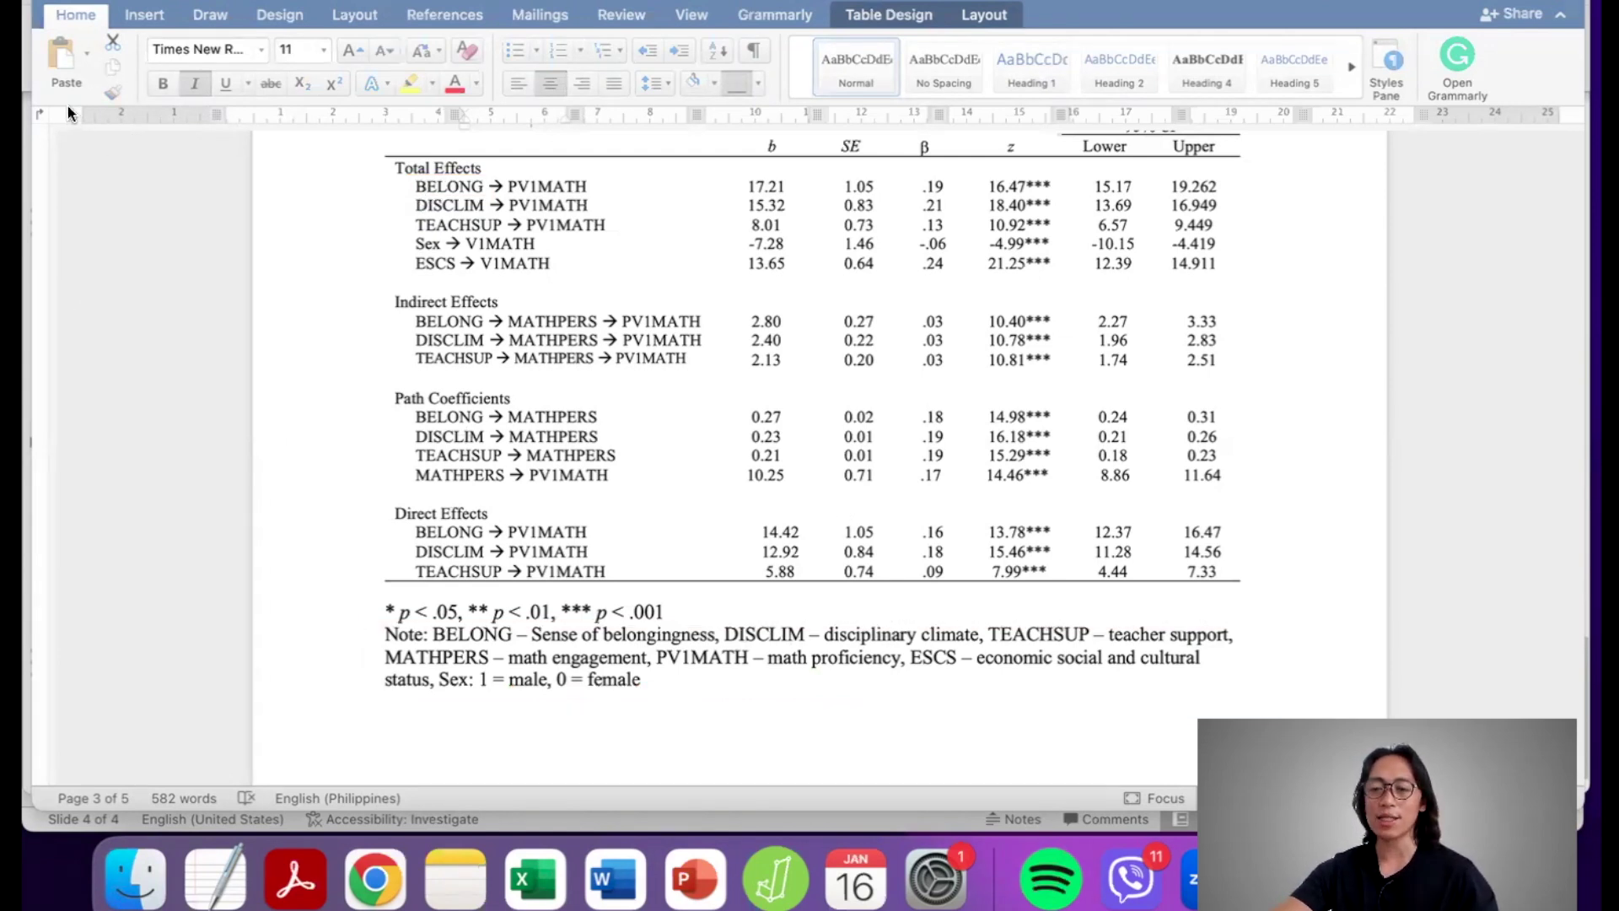
Step: Scroll back from Table 2 to the Table 1 correlation matrix on page 2
scroll(266, 338, up, 3)
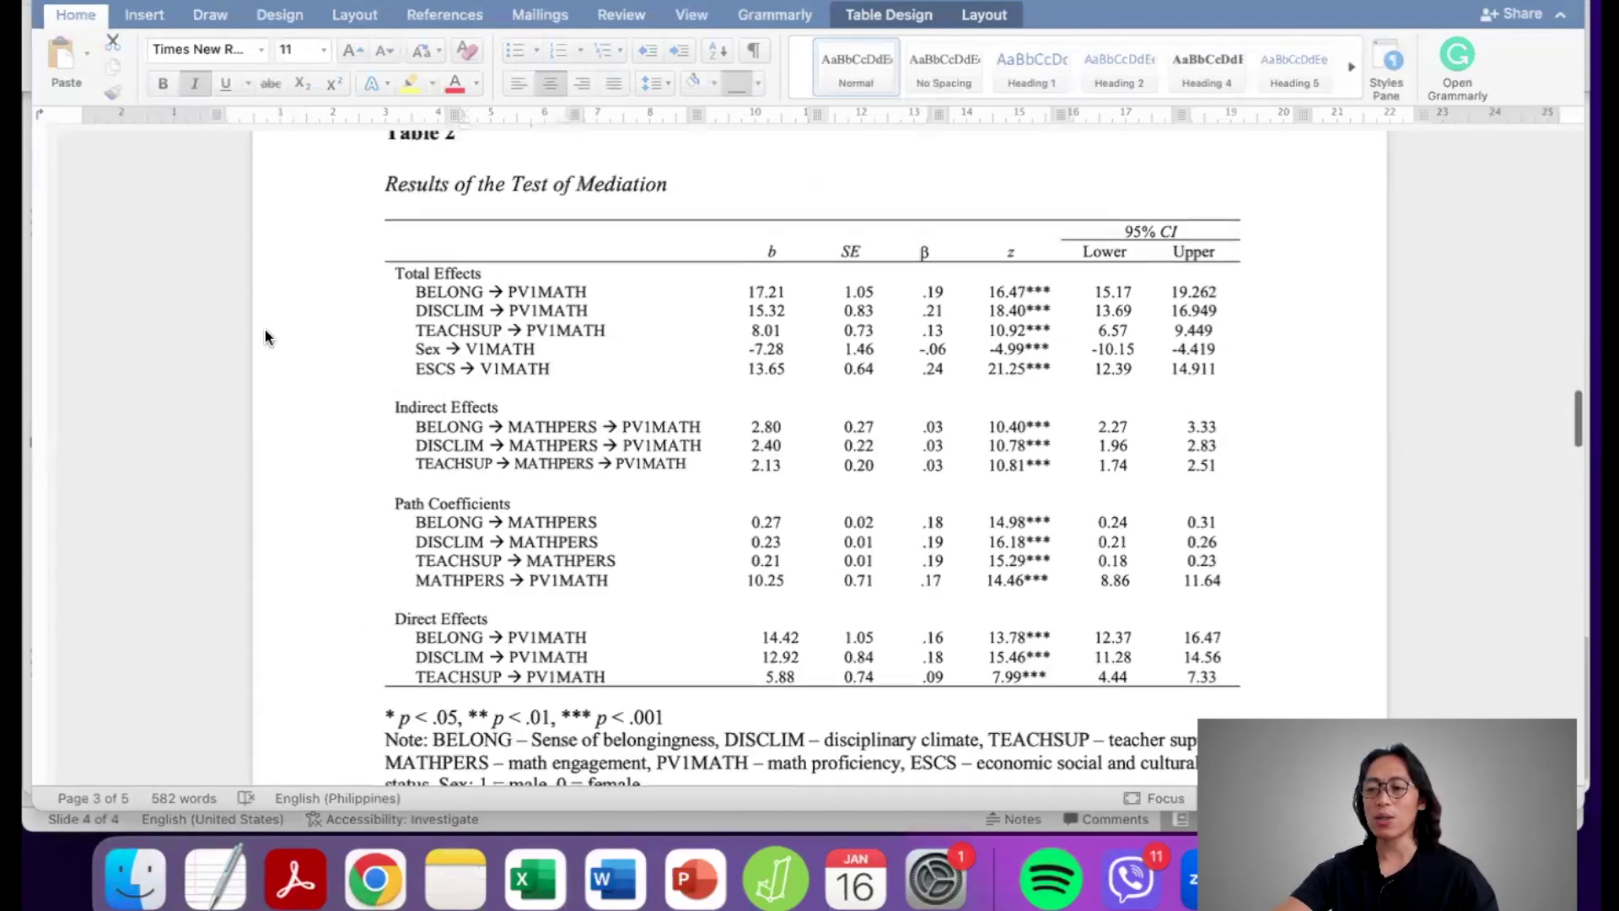
scroll(266, 338, up, 1)
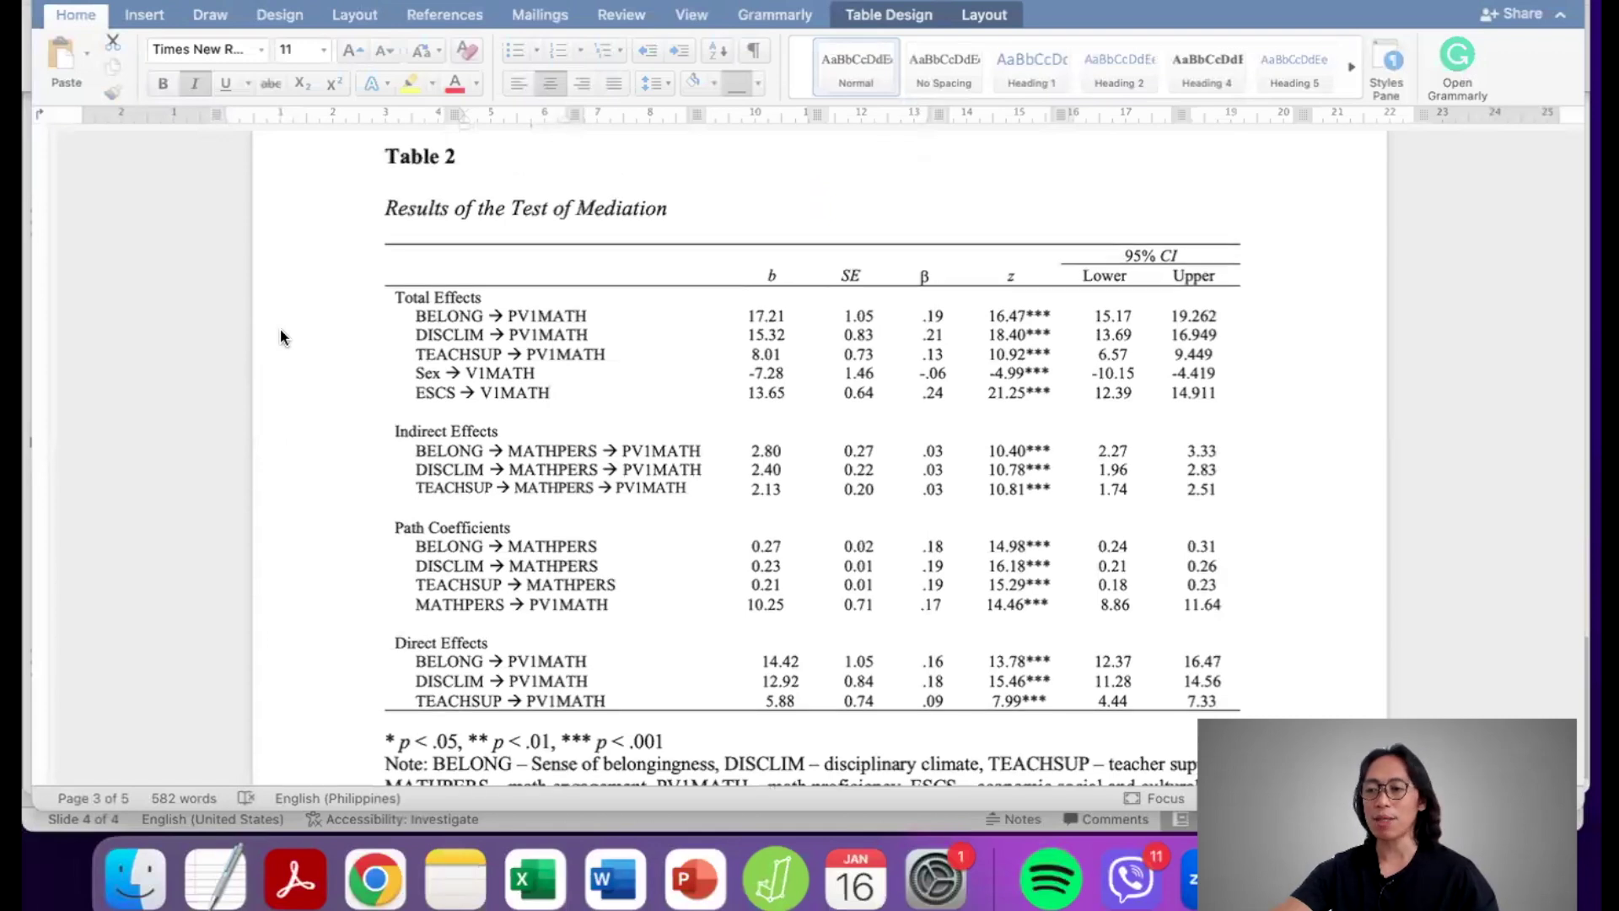
scroll(556, 341, up, 1)
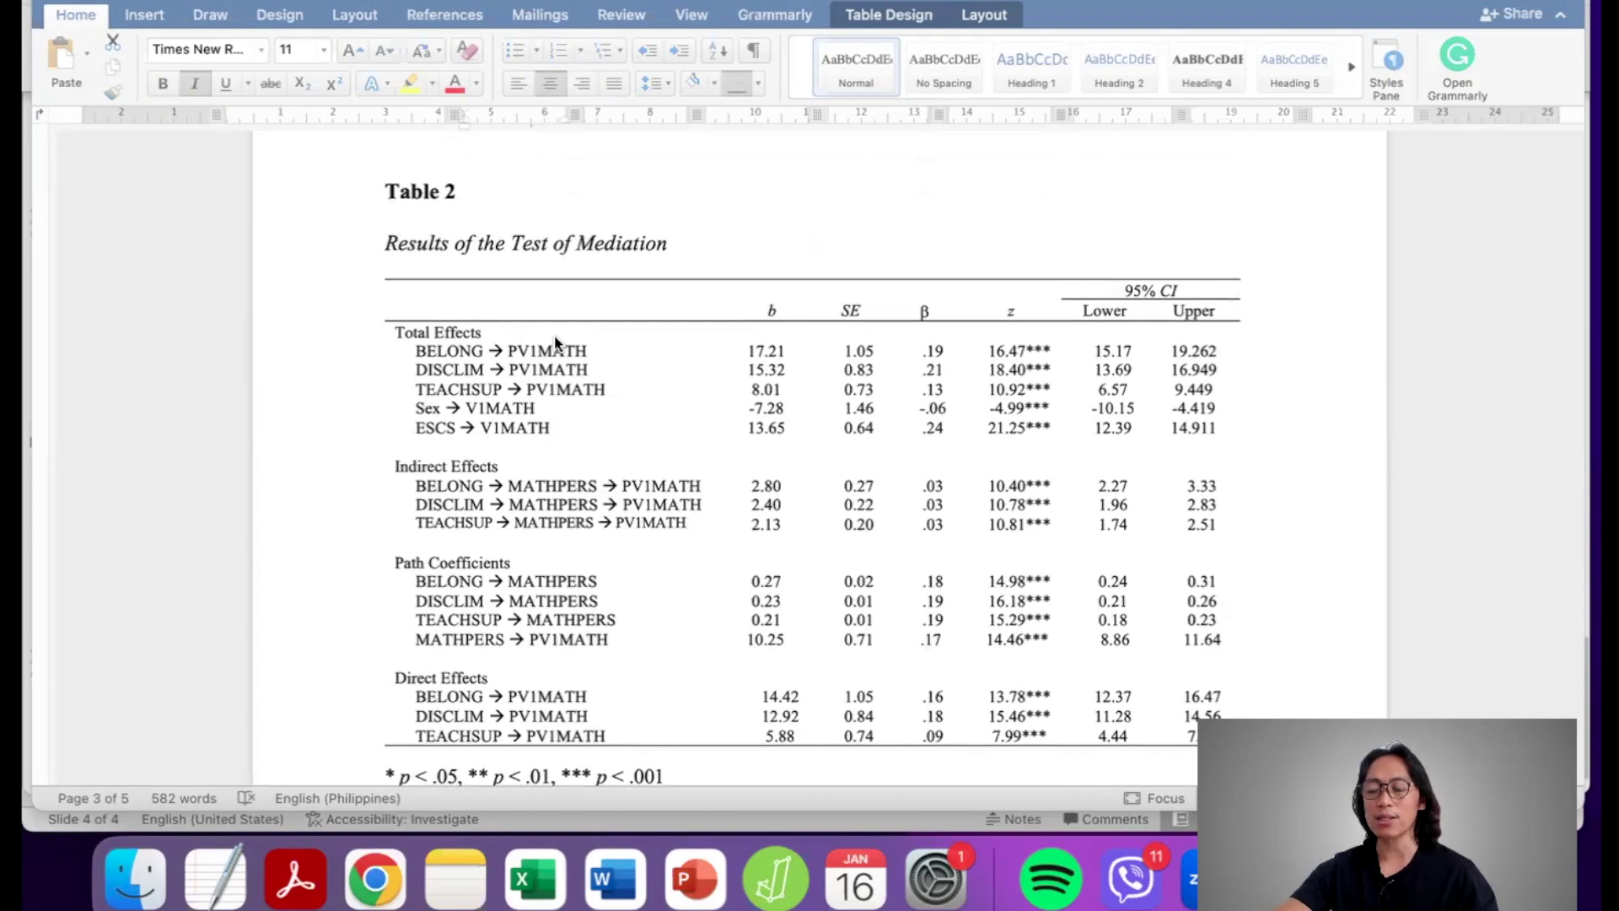
scroll(556, 342, down, 3)
scroll(556, 342, up, 1)
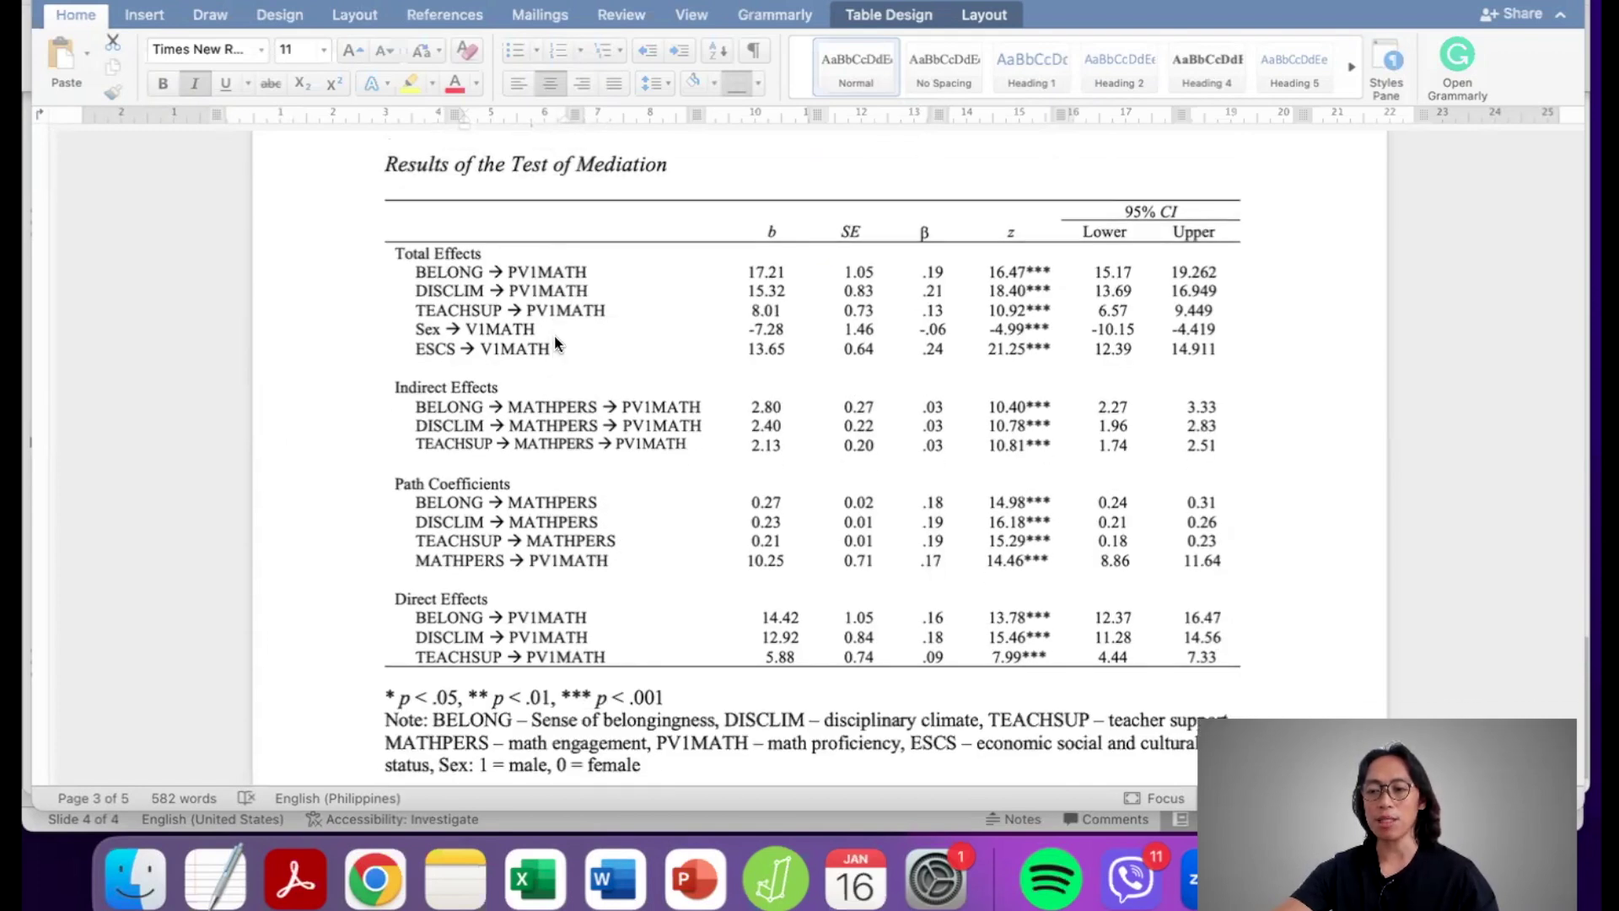
scroll(556, 342, down, 1)
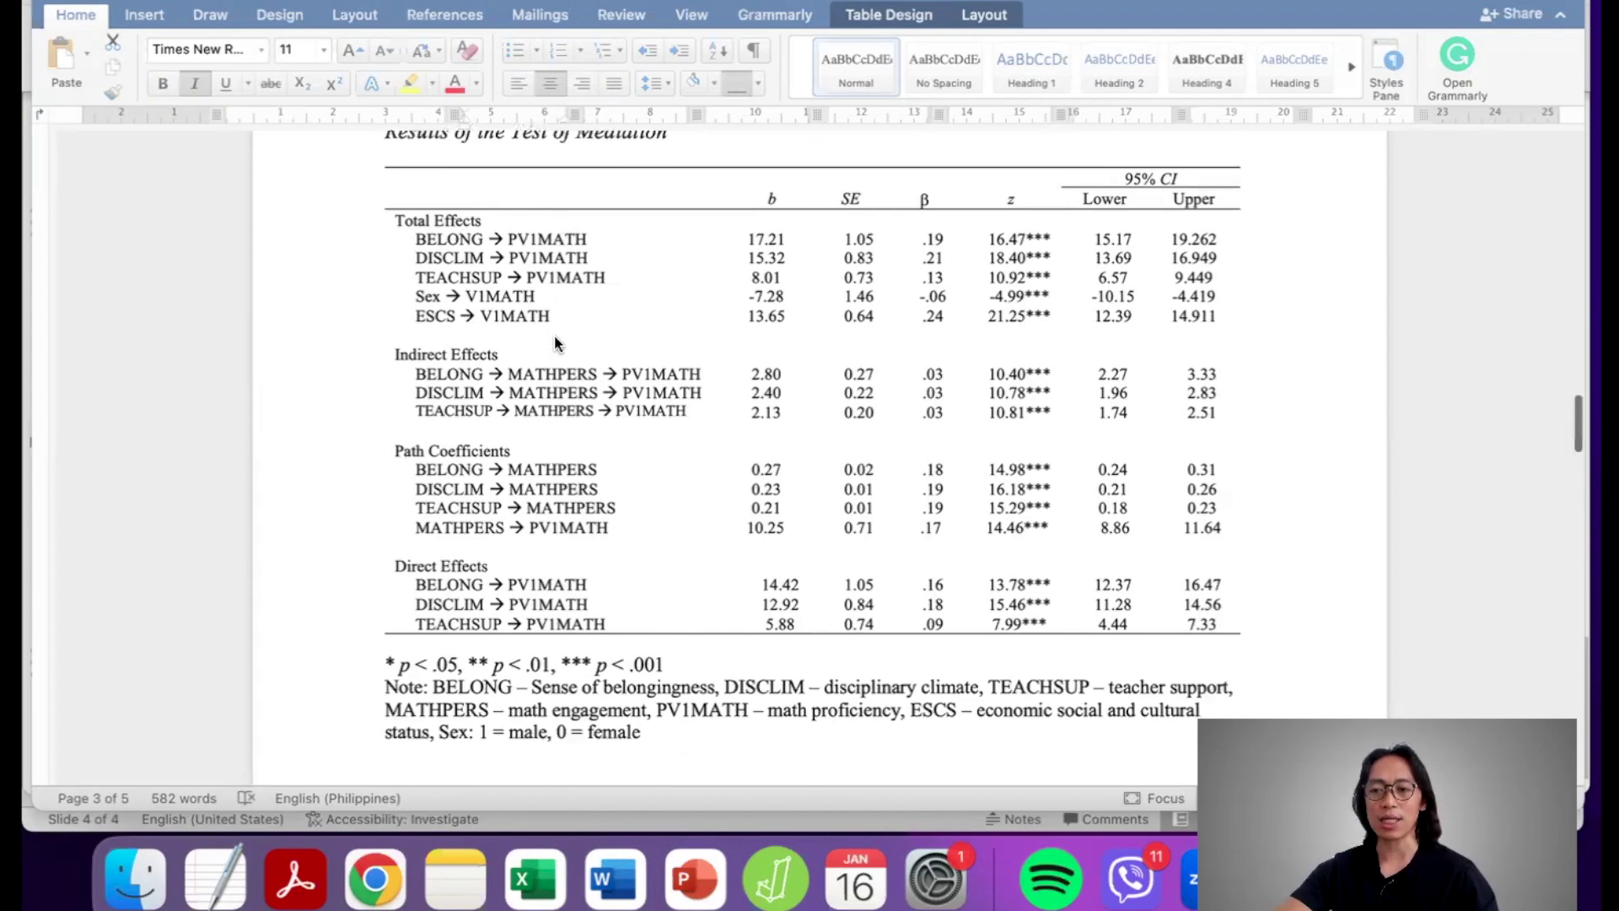
scroll(556, 342, up, 5)
scroll(555, 341, up, 10)
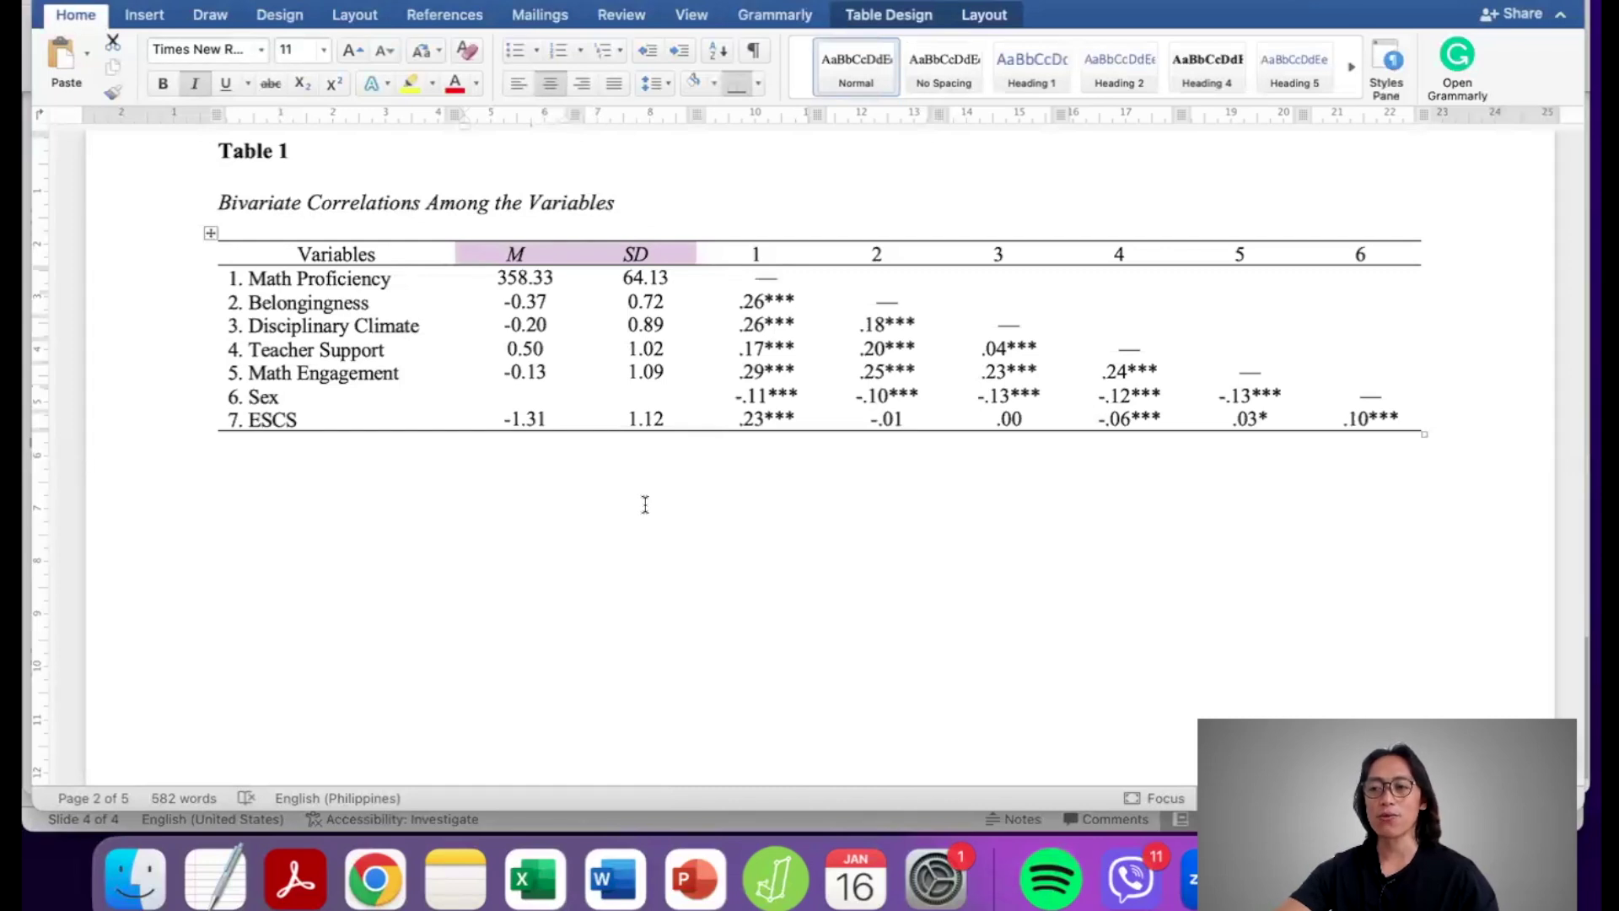
scroll(645, 504, up, 10)
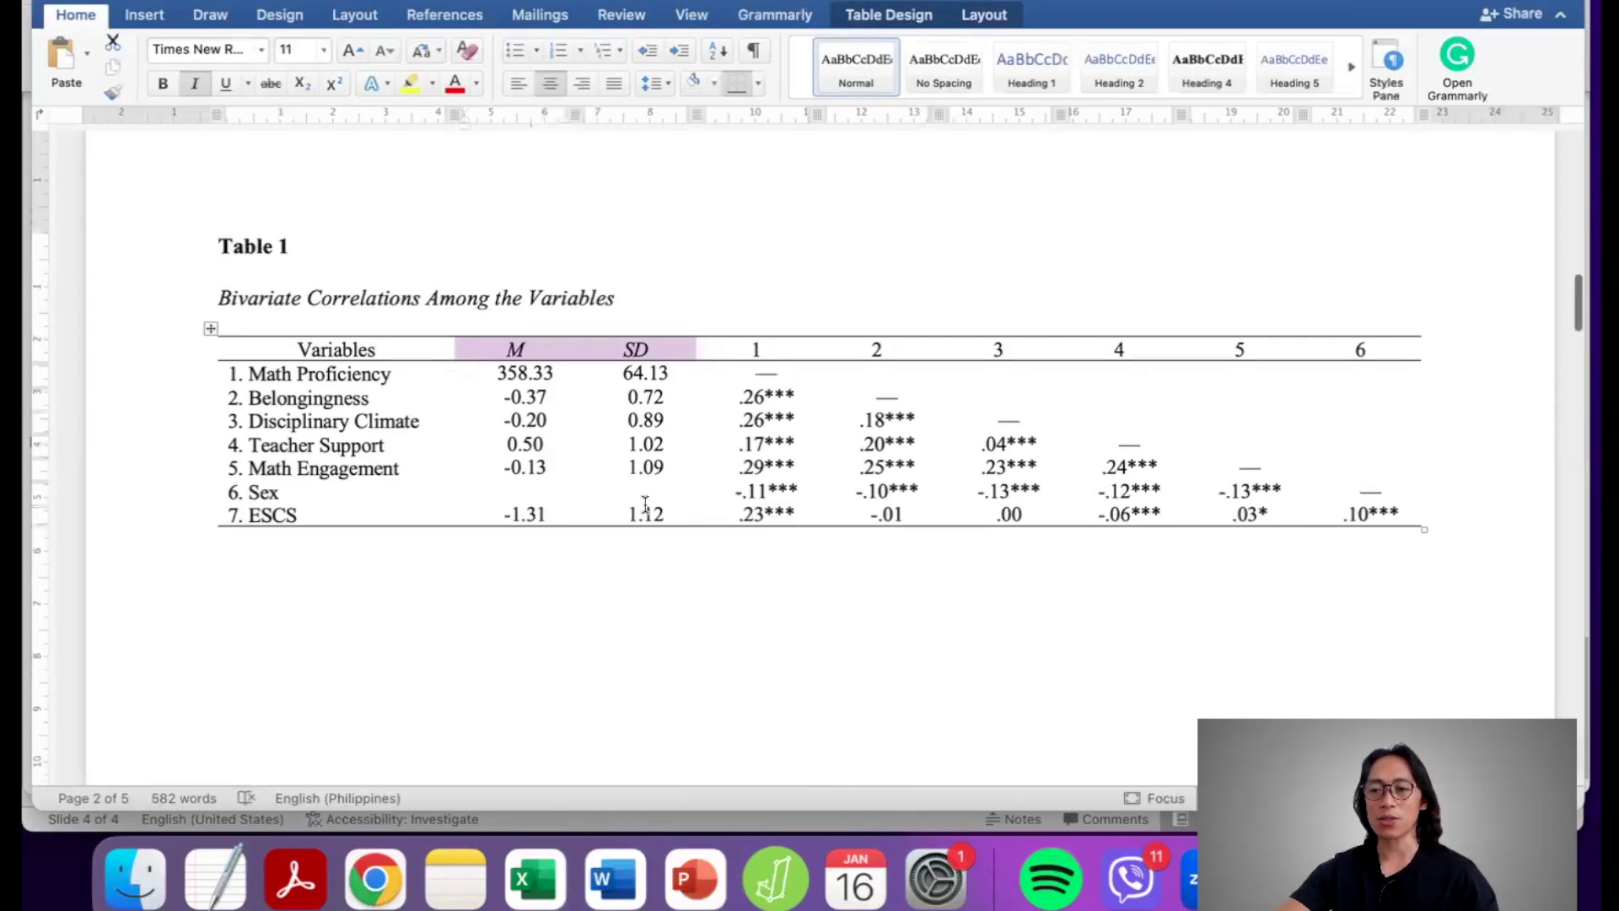
scroll(645, 504, up, 10)
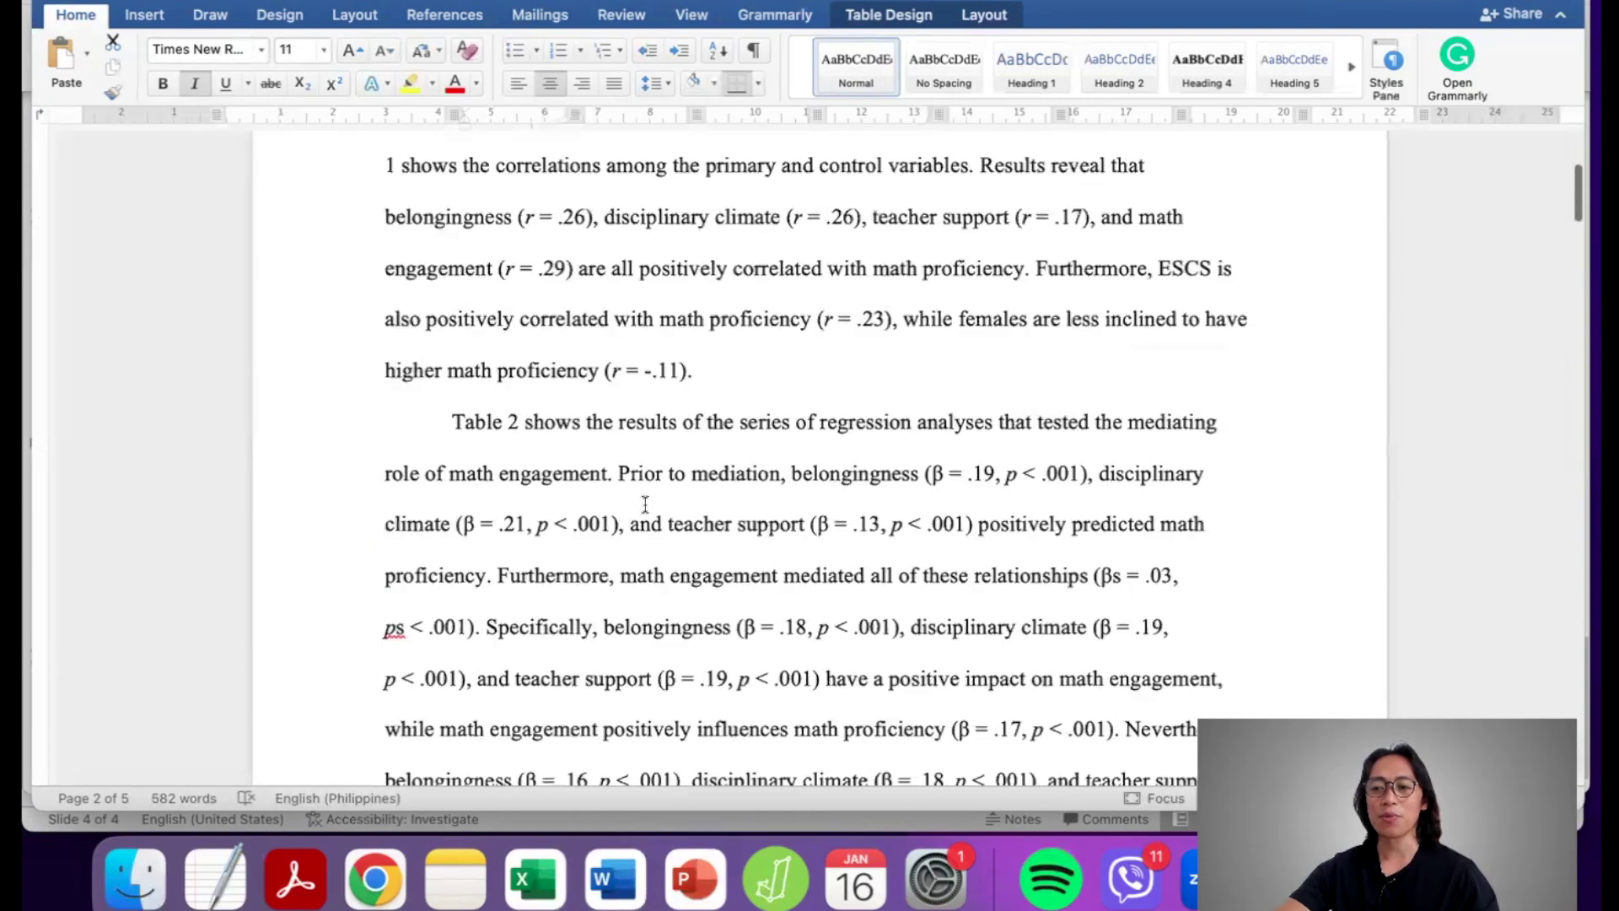
scroll(645, 504, up, 2)
scroll(645, 505, down, 4)
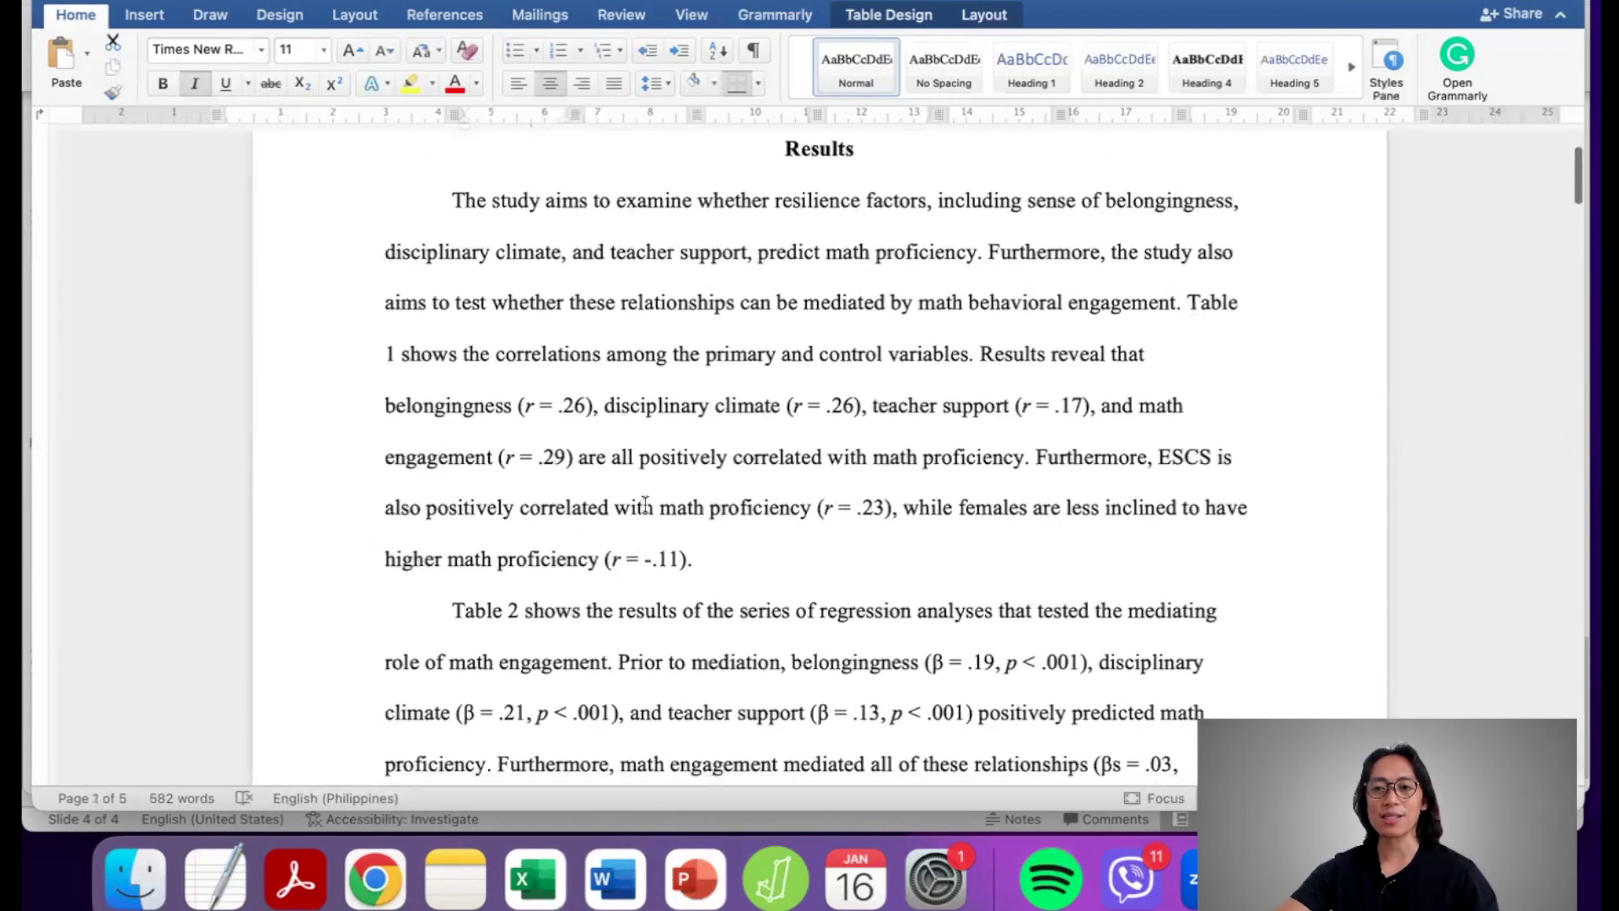
scroll(645, 504, down, 12)
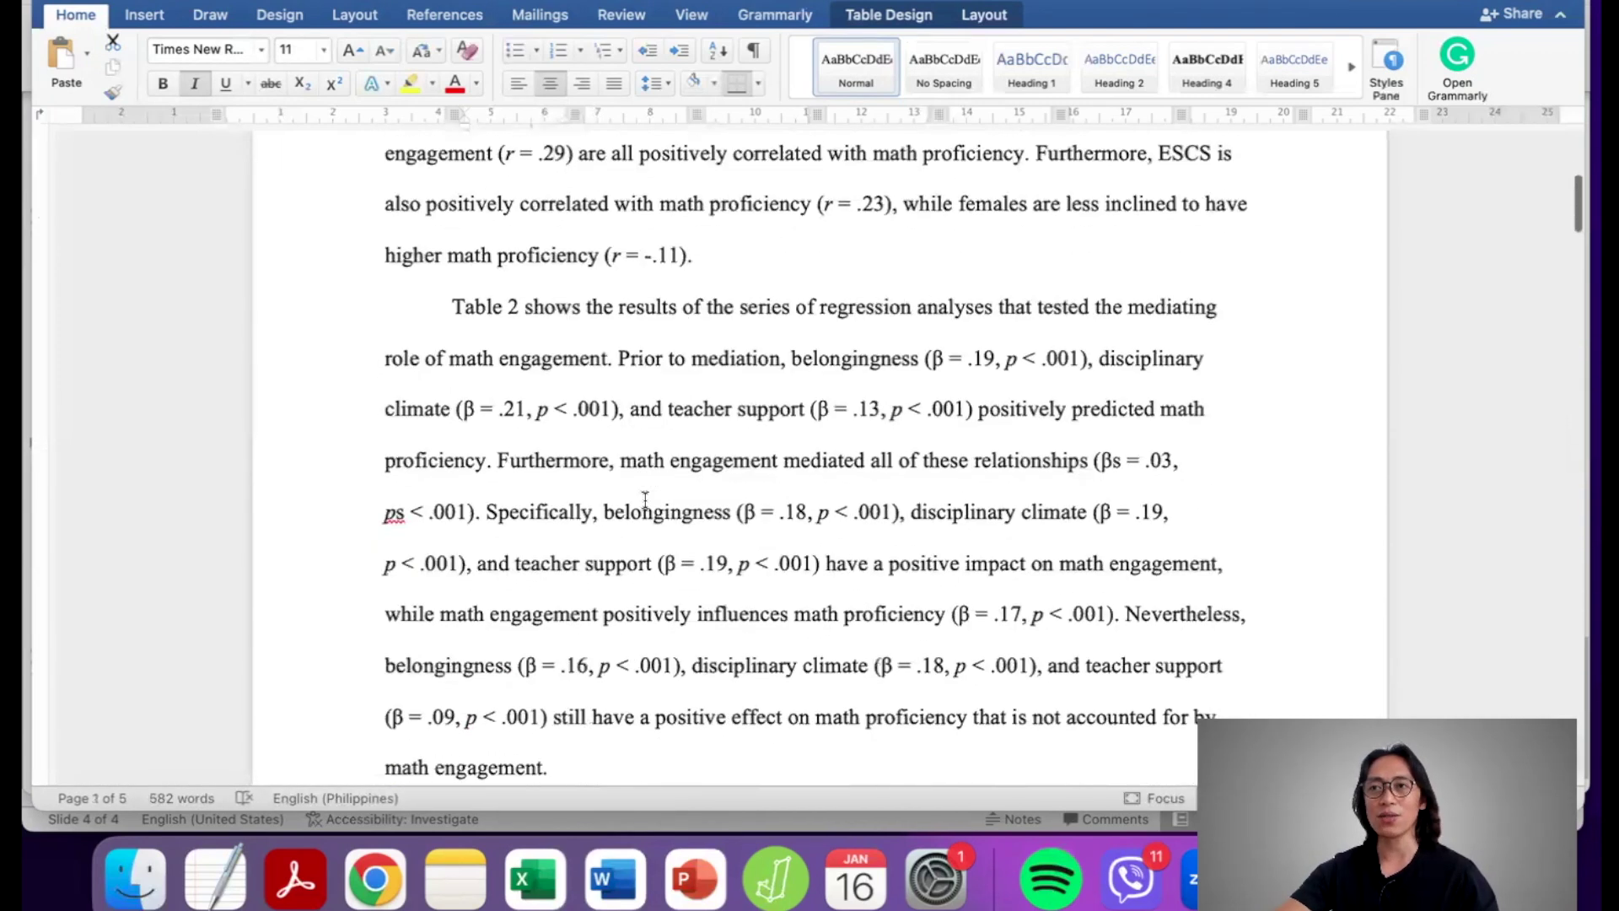
scroll(645, 497, down, 8)
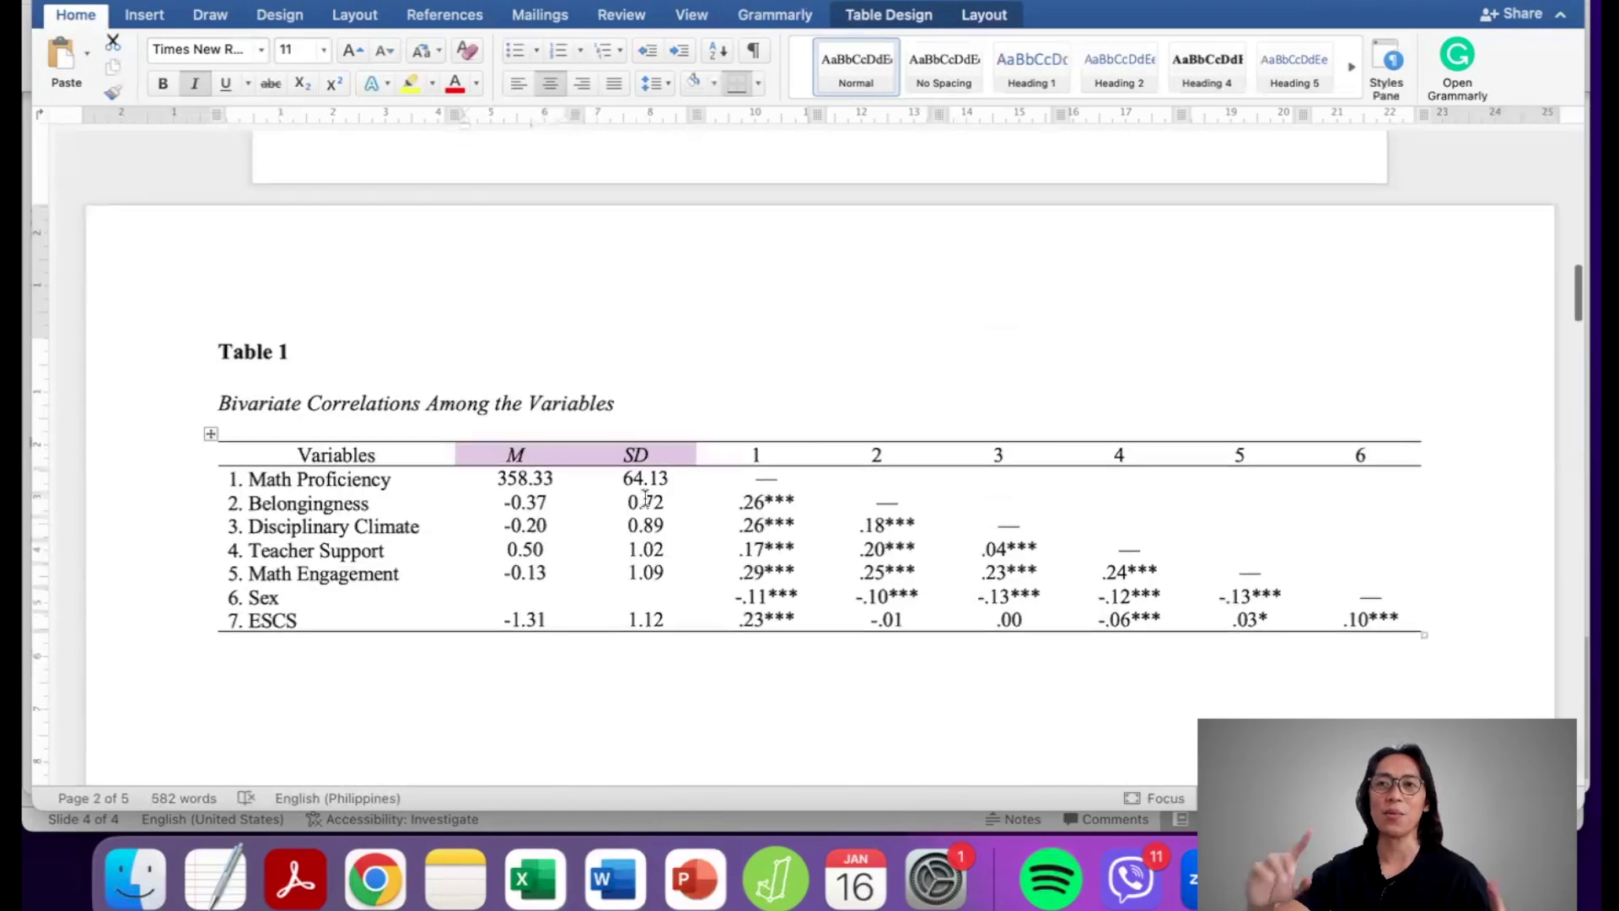